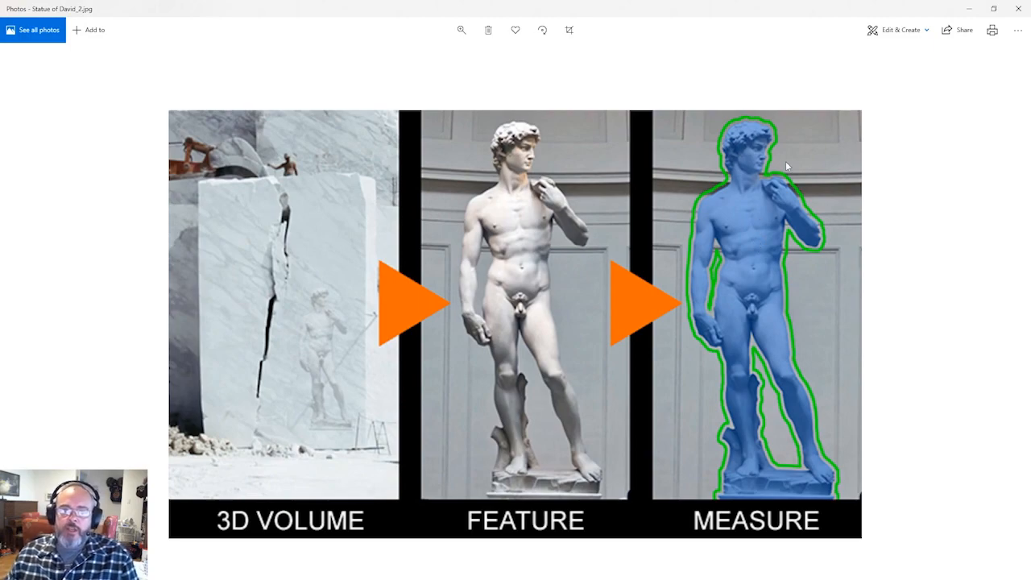
Switch from the image viewer and PDF to Avizo, and bring the Video_Tutorials folder window over it
click(970, 9)
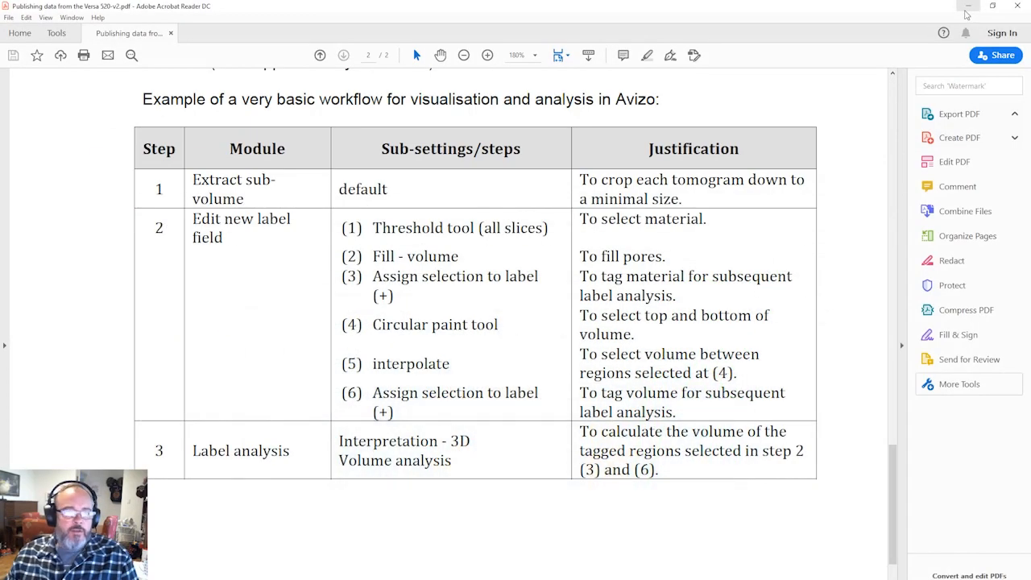
click(970, 9)
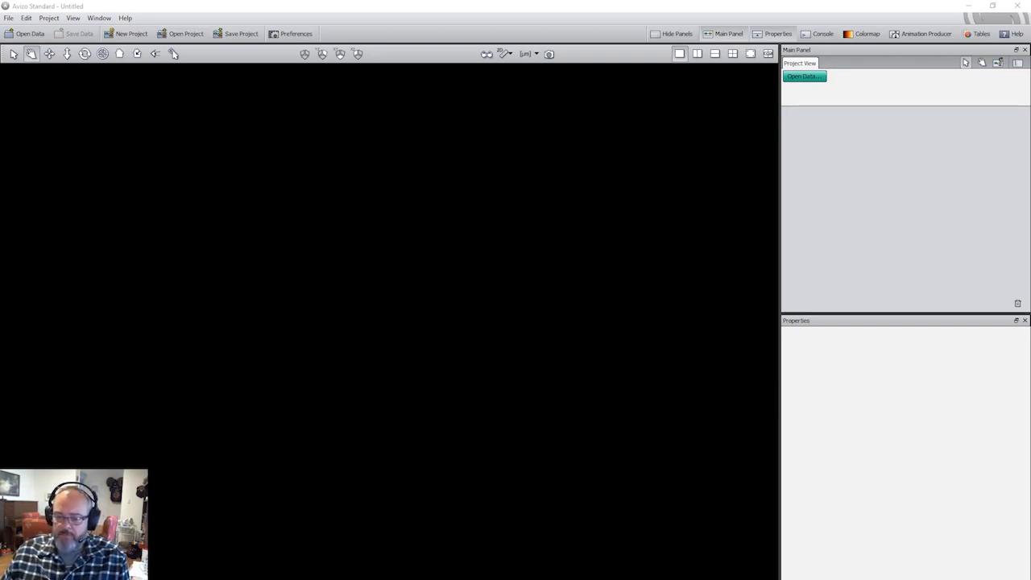
drag(1030, 342, 537, 347)
mouse_move(643, 352)
mouse_down()
mouse_move(653, 382)
mouse_move(649, 366)
mouse_up()
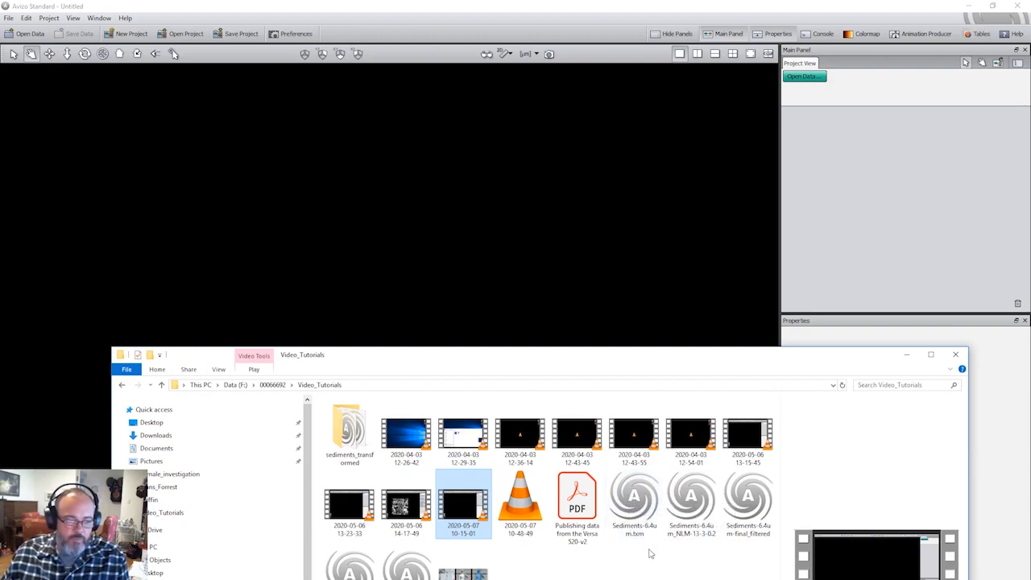
Load Sediments-6.4um.txm from the folder into the Avizo project, reading the complete volume into memory, and move the folder window out of the way
click(633, 513)
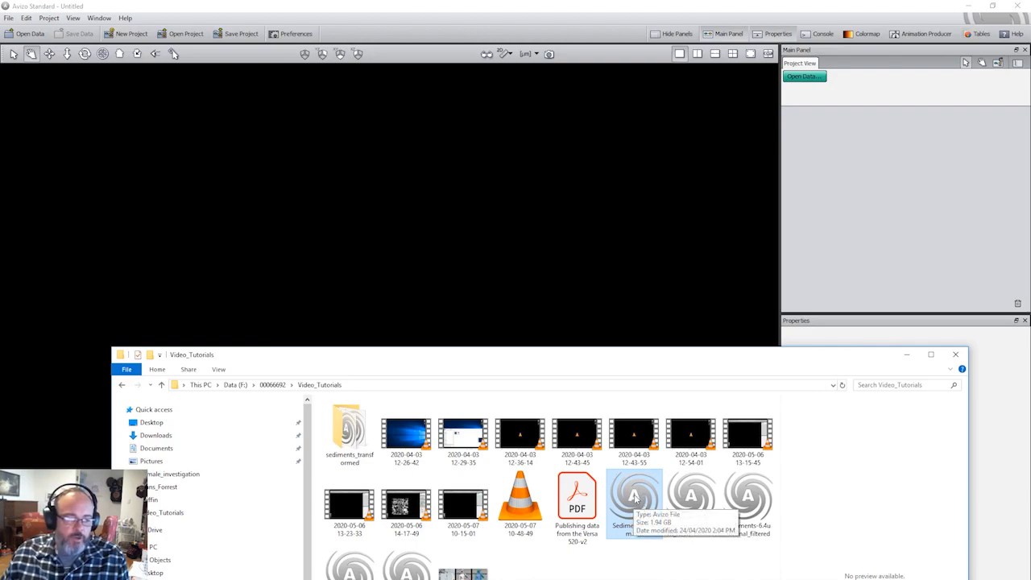
drag(637, 498, 566, 276)
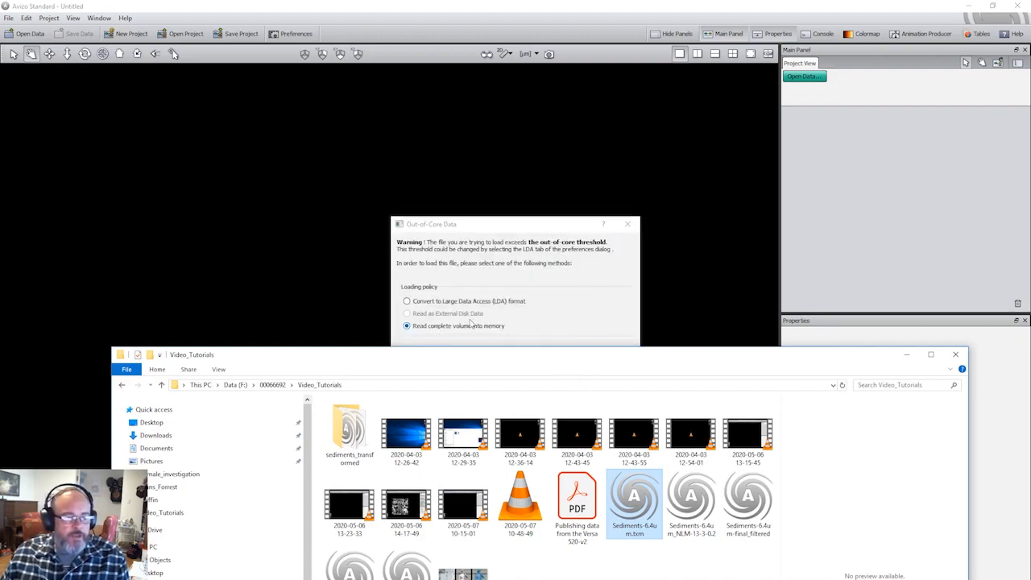
click(505, 225)
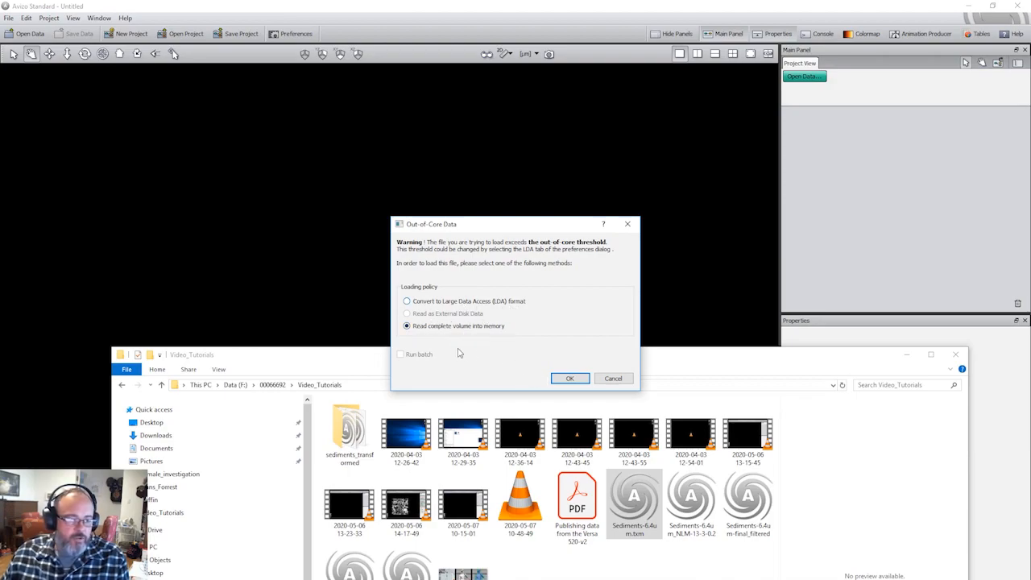
click(571, 379)
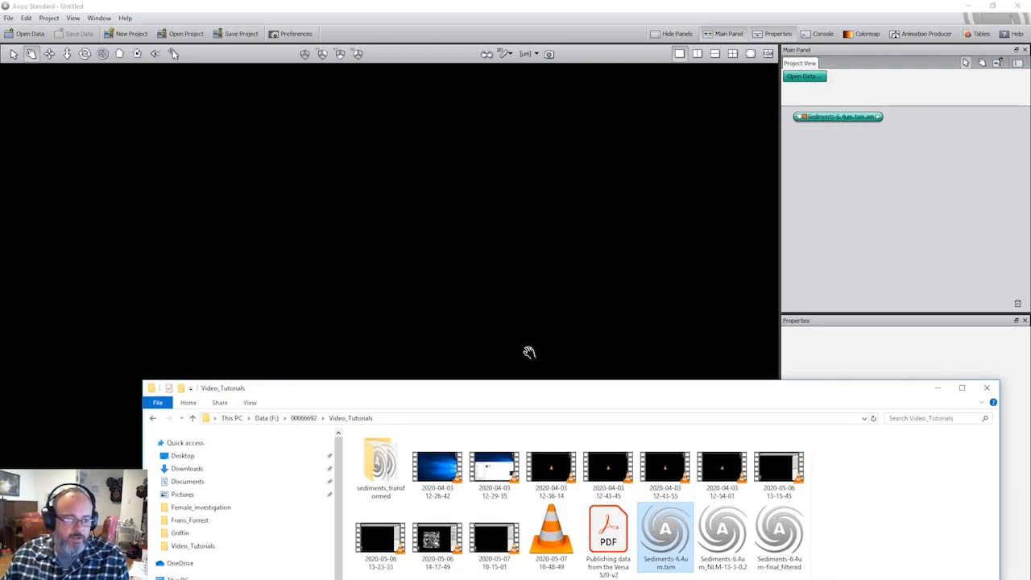
drag(530, 394, 1030, 405)
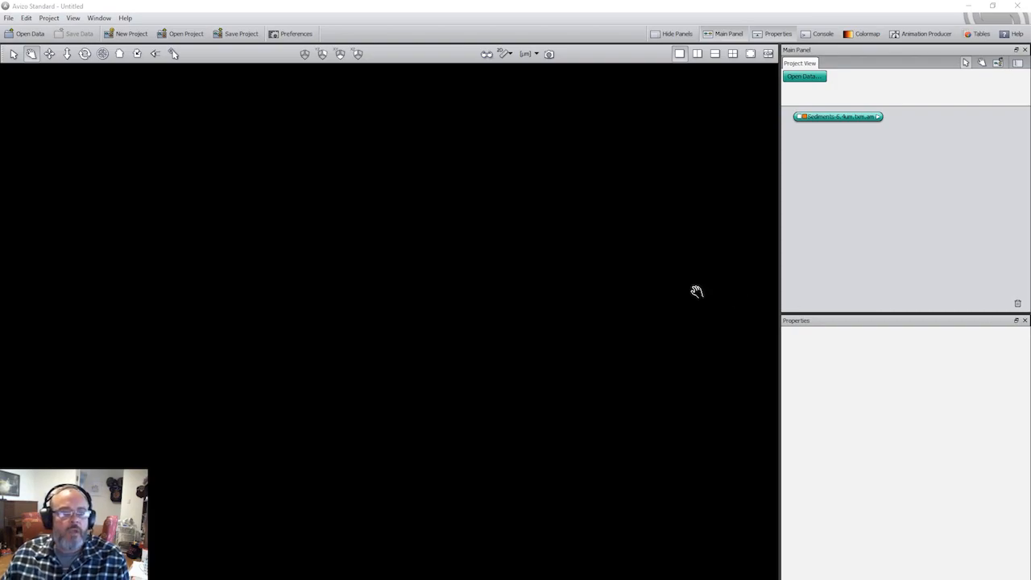
click(842, 118)
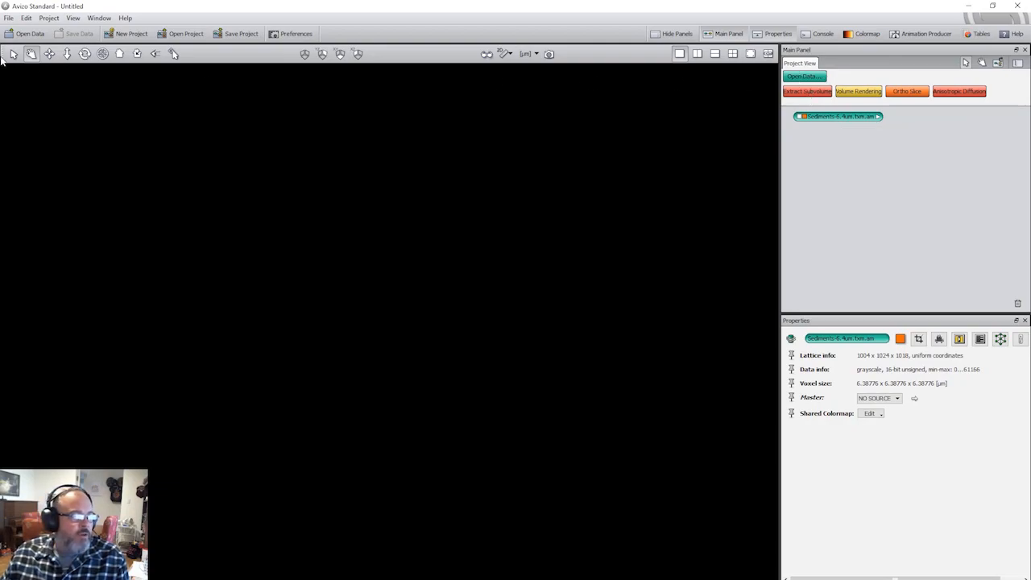
click(8, 19)
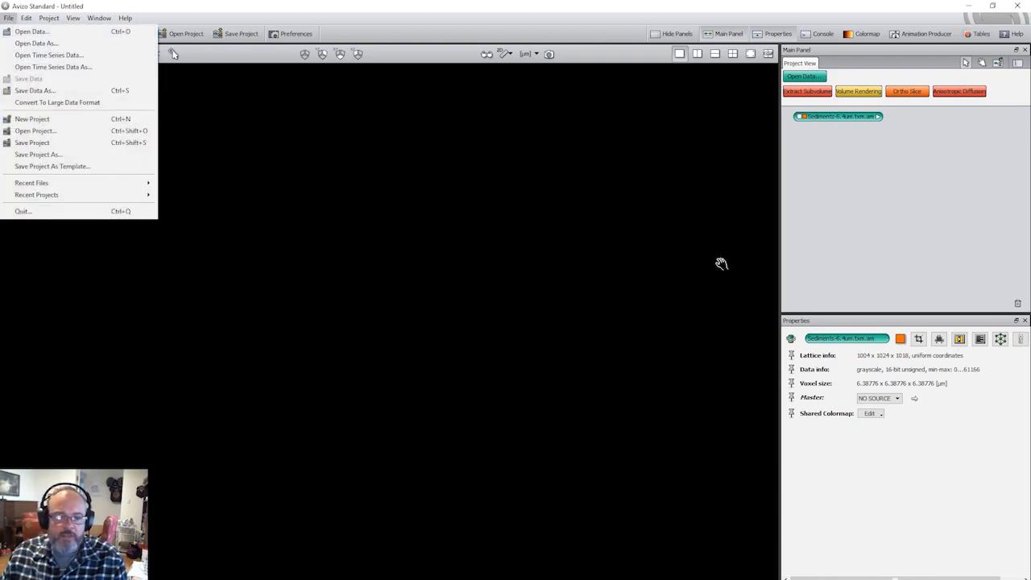
click(824, 253)
click(881, 270)
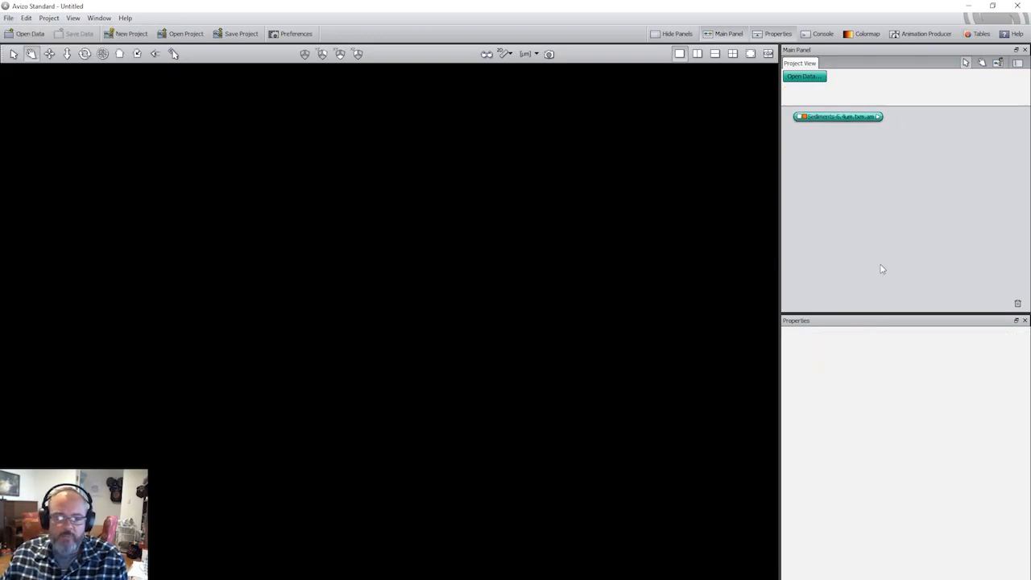
Select the Sediments dataset in the project and examine its lattice info, data info and voxel size
click(842, 117)
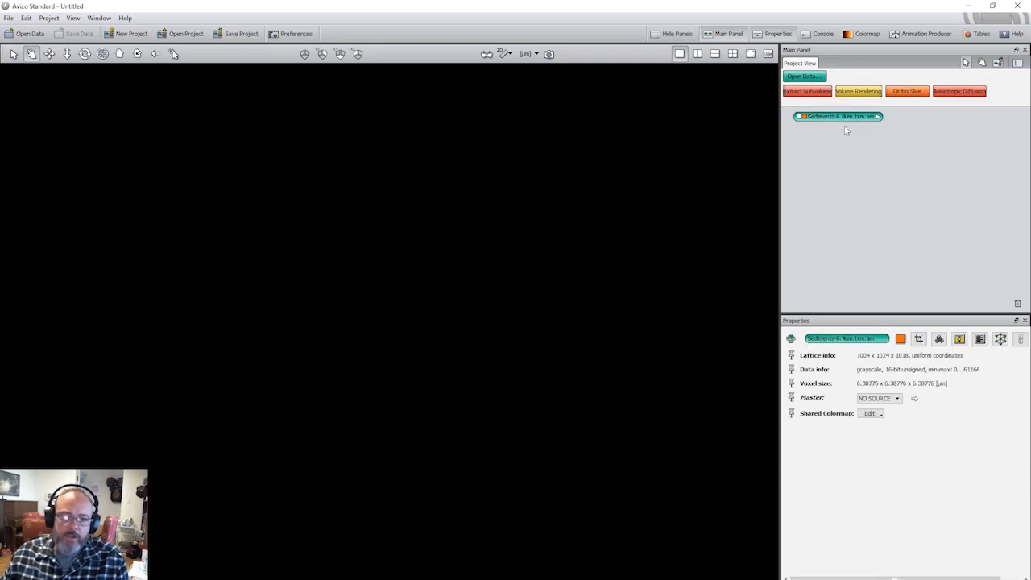
drag(843, 118, 840, 119)
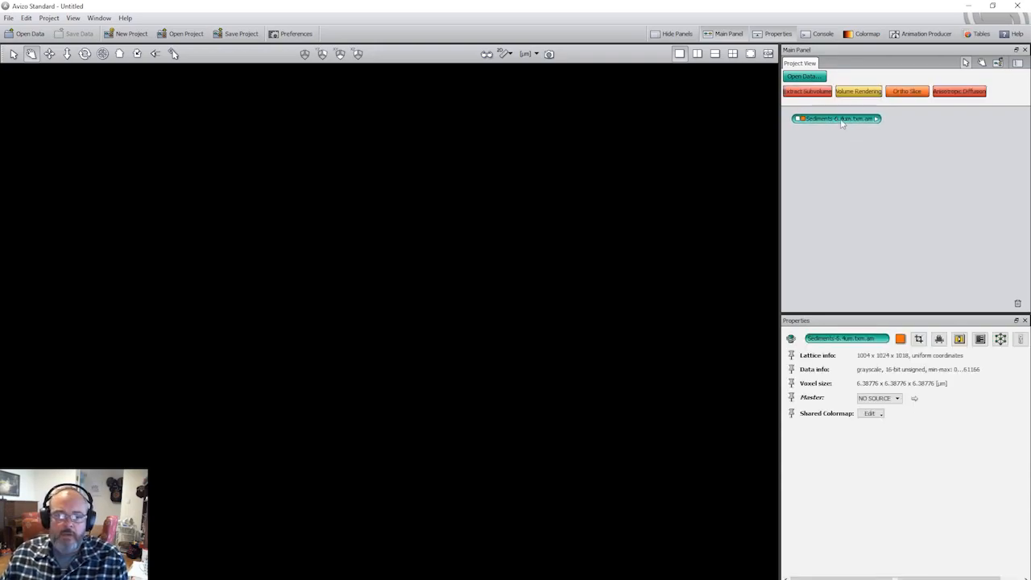
drag(840, 120, 837, 121)
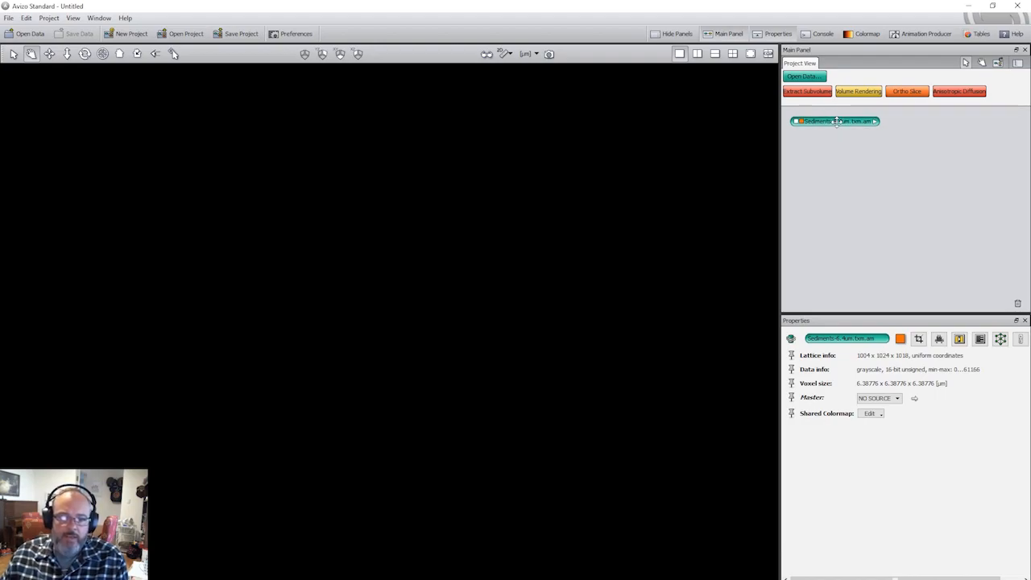
click(867, 161)
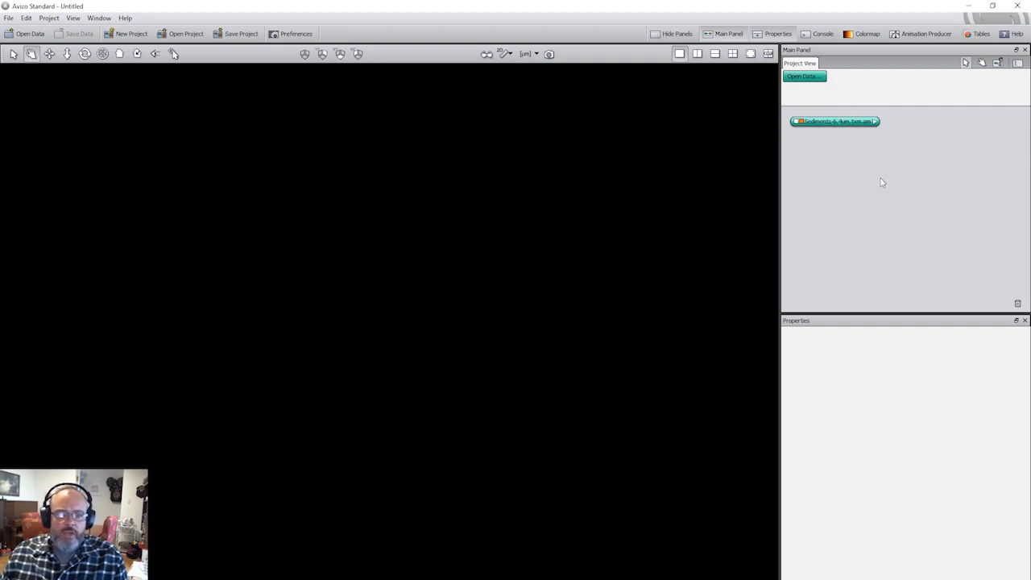
click(836, 122)
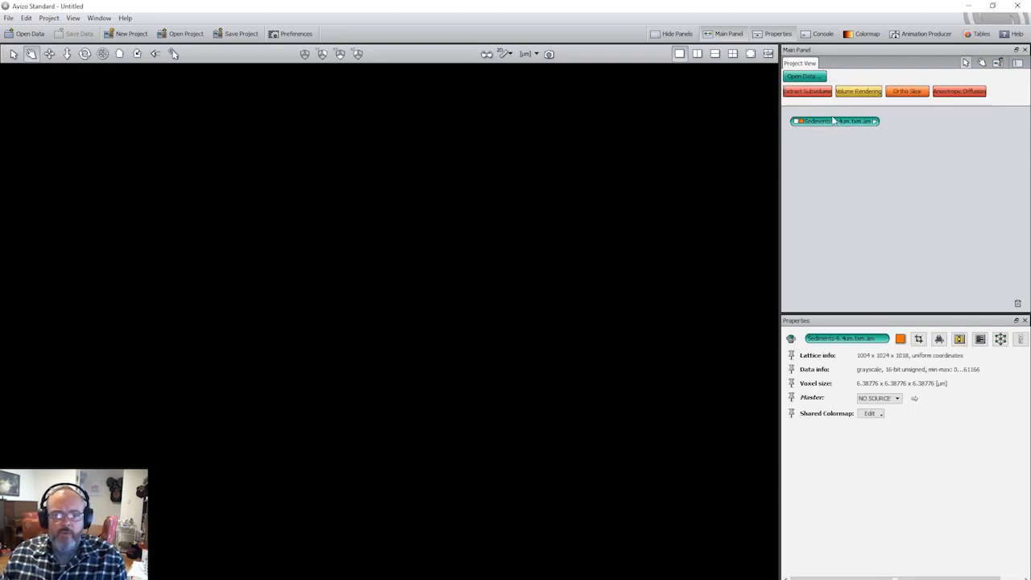
drag(841, 125, 841, 124)
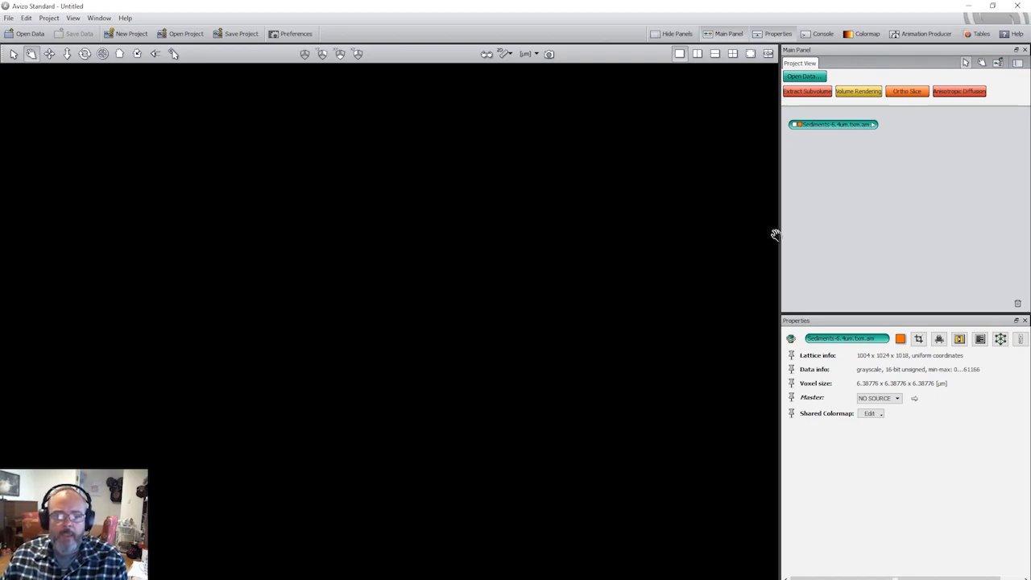
click(847, 170)
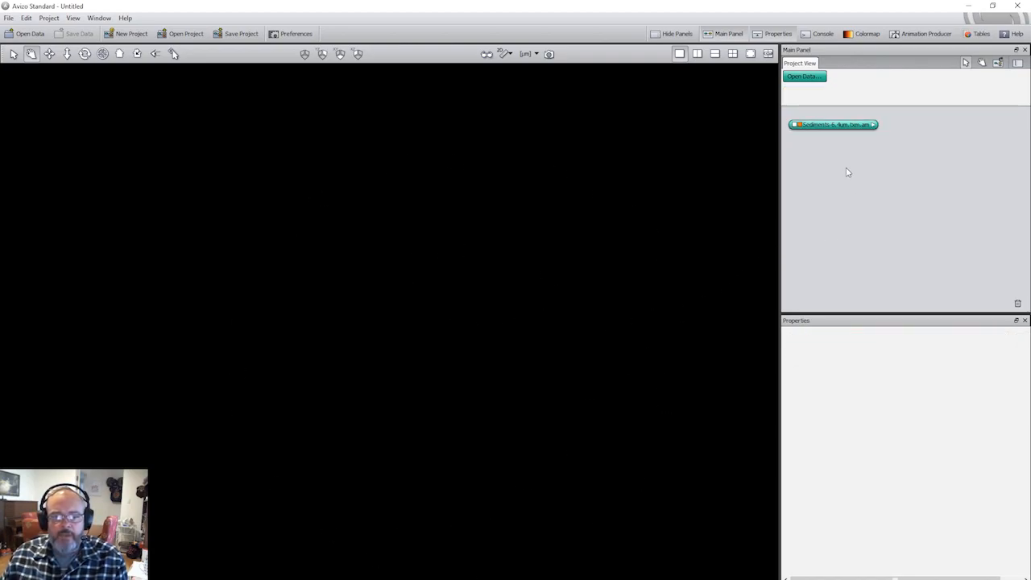
click(838, 126)
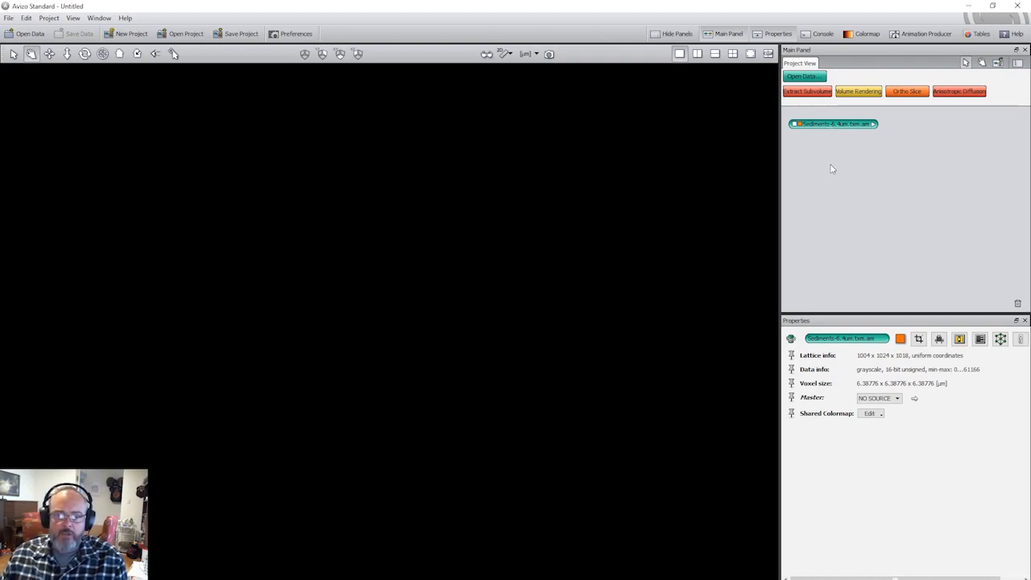
drag(829, 126, 828, 123)
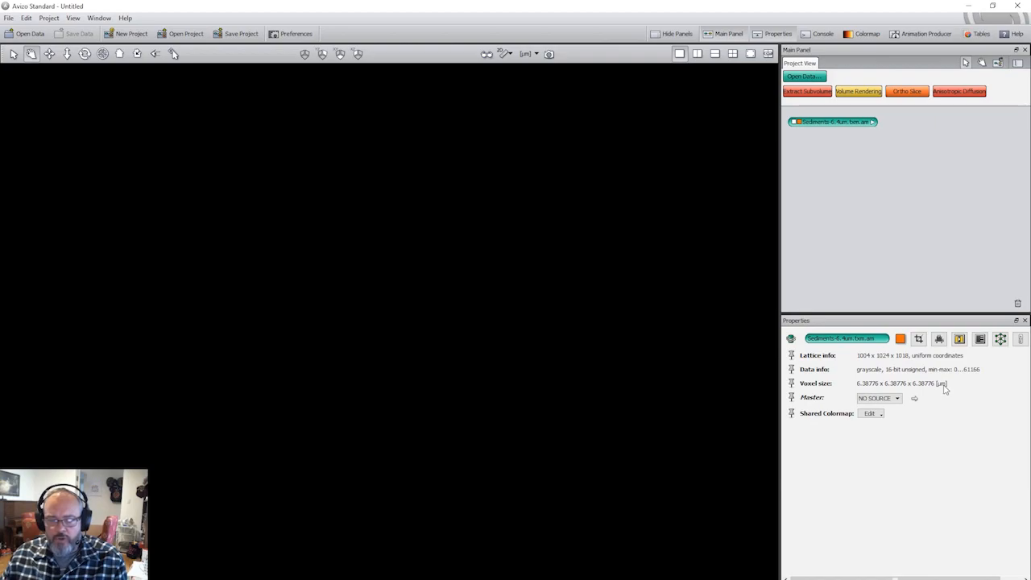
Open the units preferences and examine the available default coordinate units for data loaded without known units
click(296, 35)
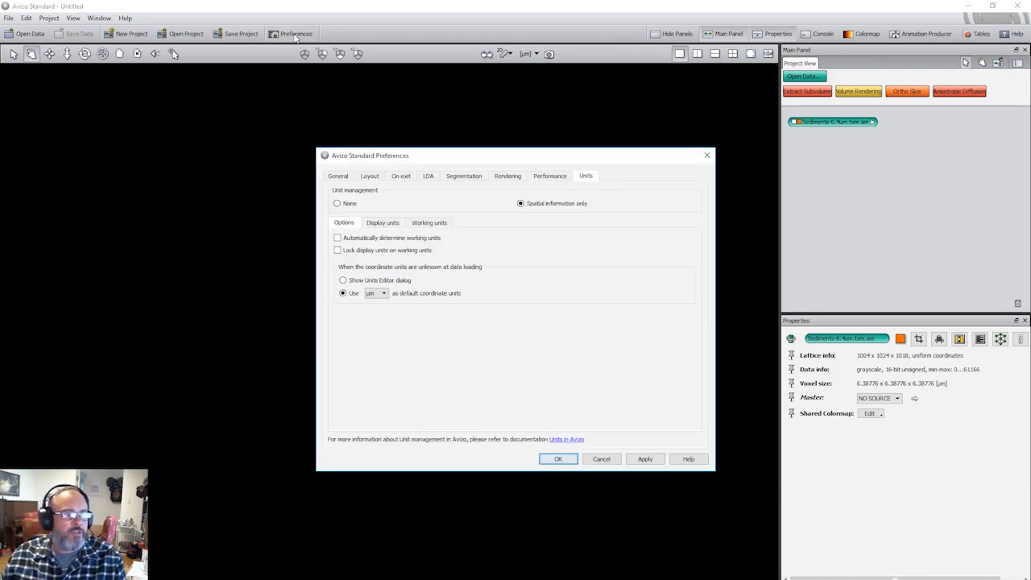
drag(467, 164, 488, 190)
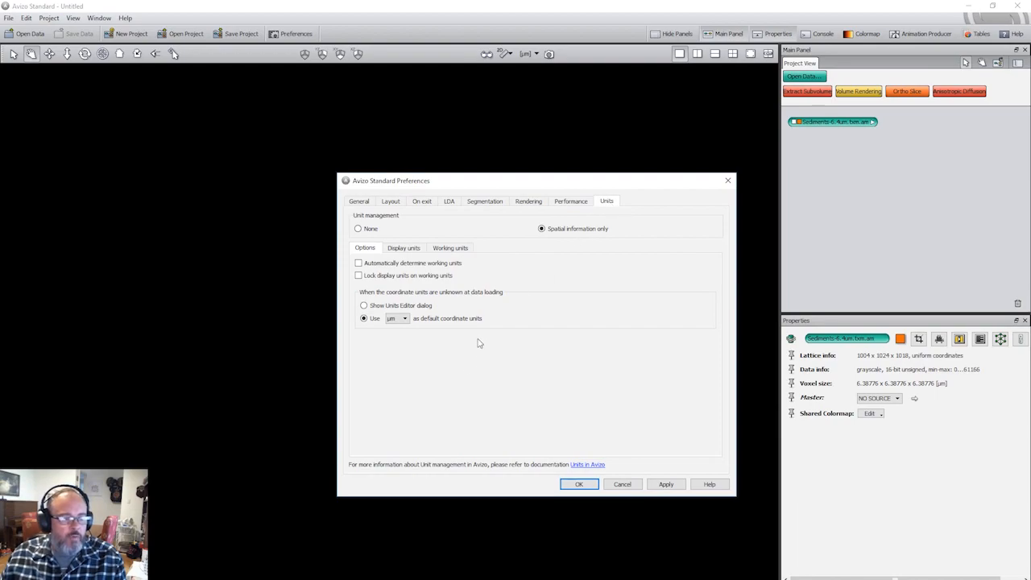
click(403, 320)
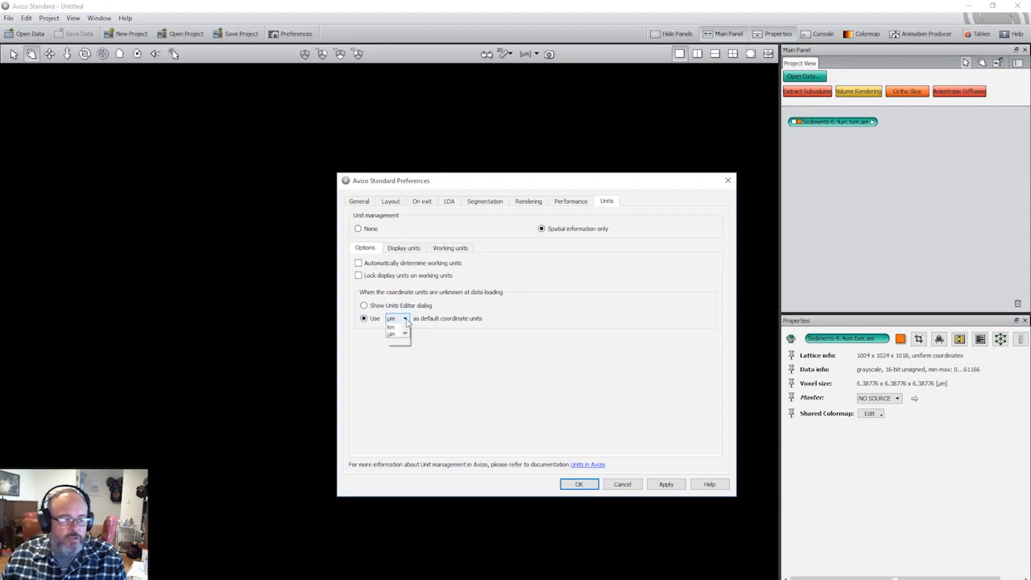
click(408, 322)
click(405, 320)
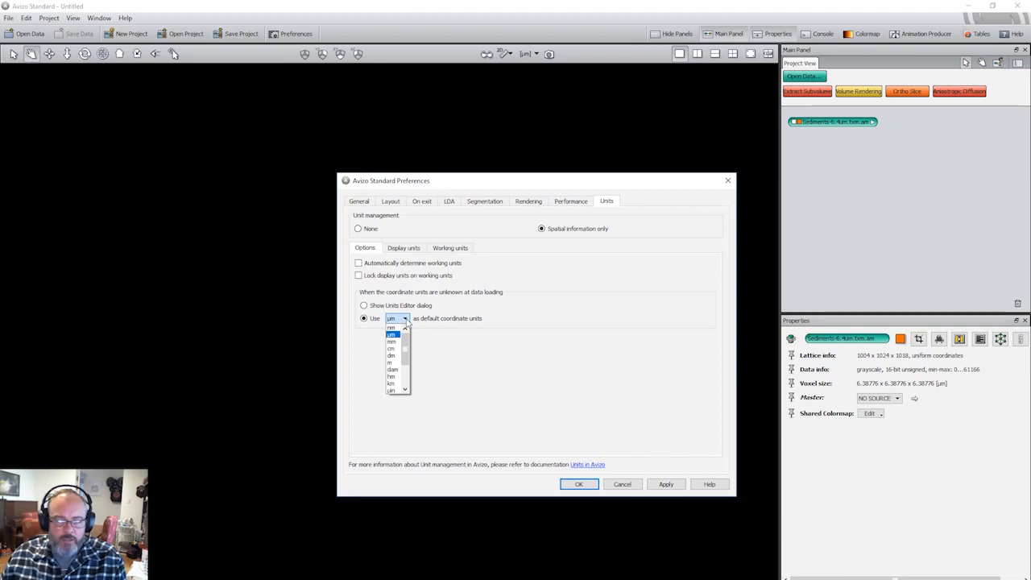
click(405, 320)
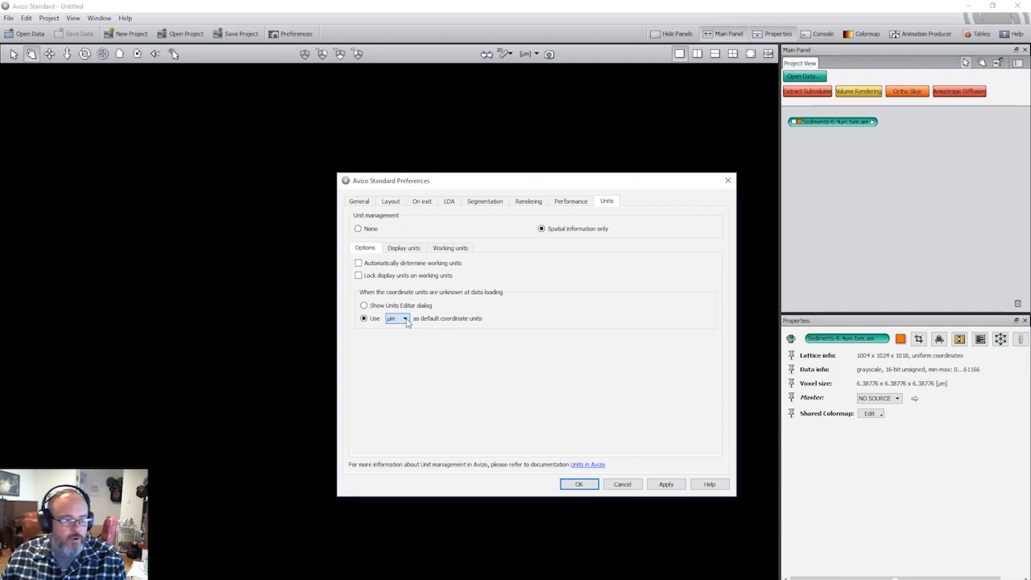
Check the display units and working units for coordinates and angle, and accept the preferences
click(405, 249)
click(470, 249)
click(407, 249)
click(451, 250)
click(415, 250)
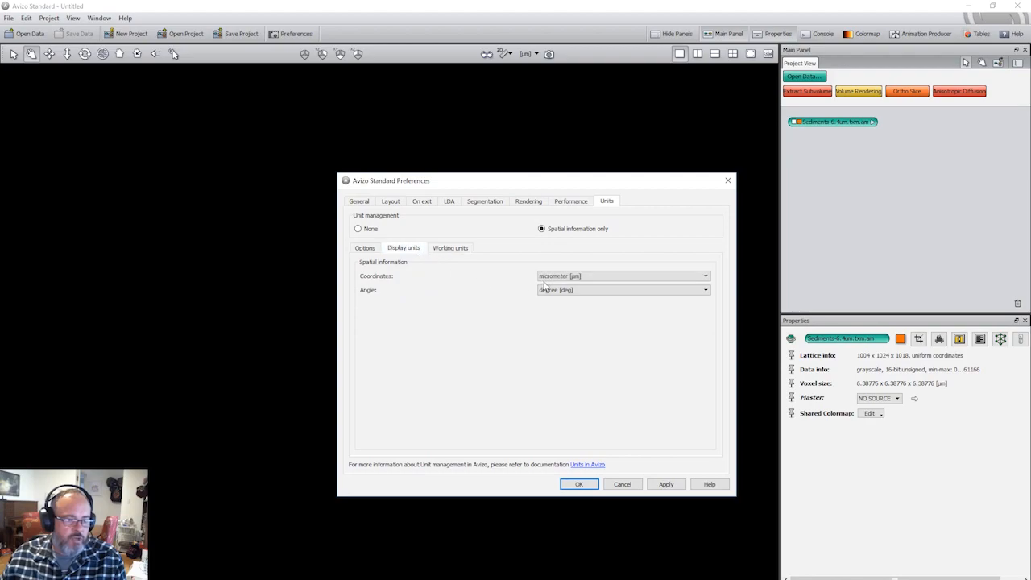
click(459, 250)
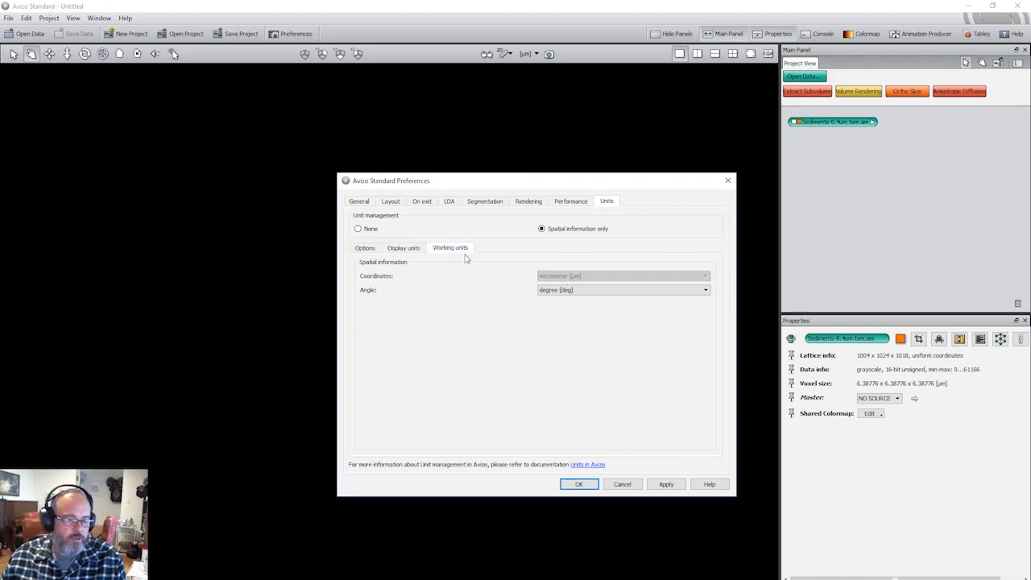
click(664, 484)
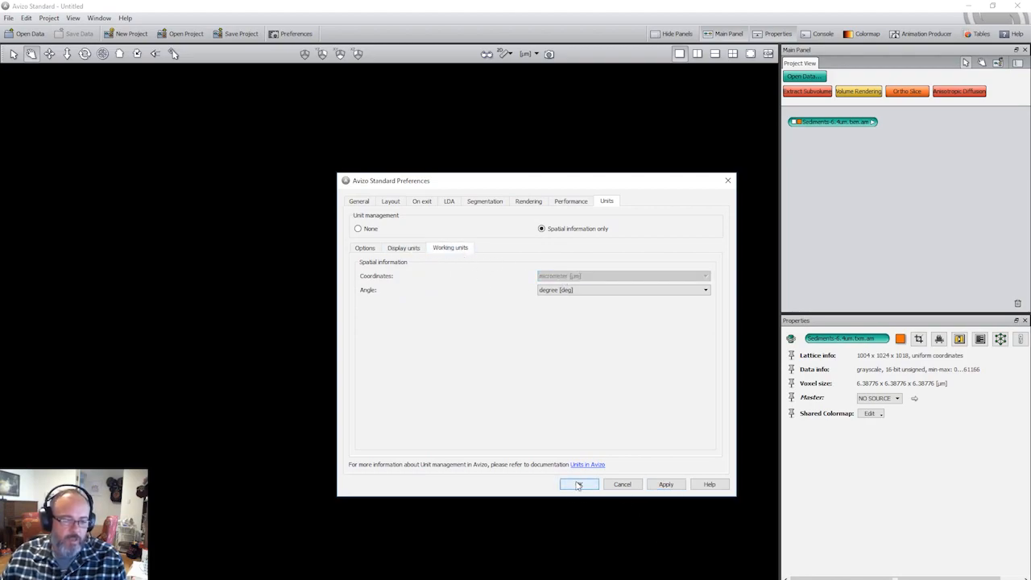
click(577, 484)
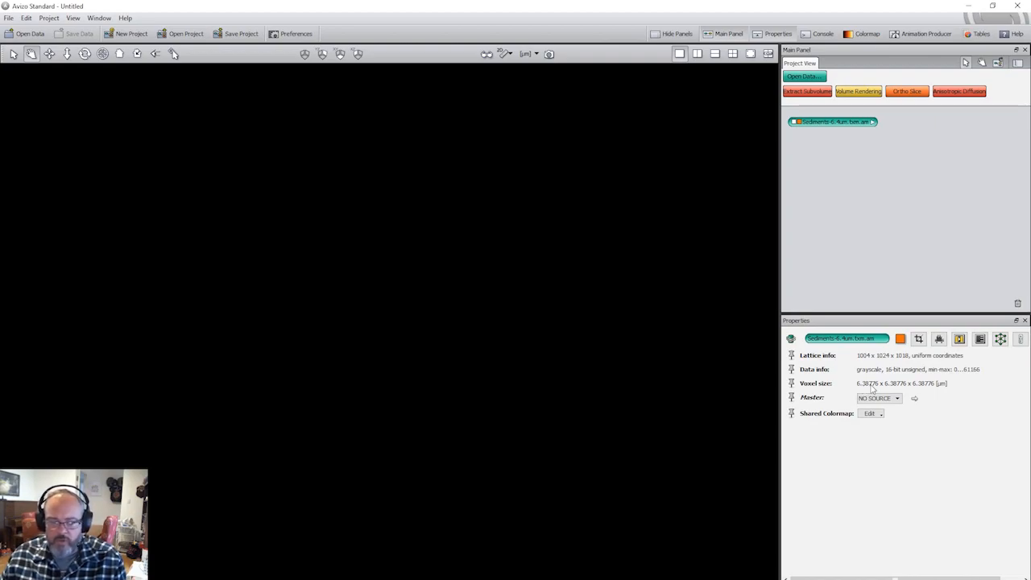
Open the crop editor for the Sediments dataset, check the x, y and z voxel sizes in µm, and accept the dialog
click(919, 339)
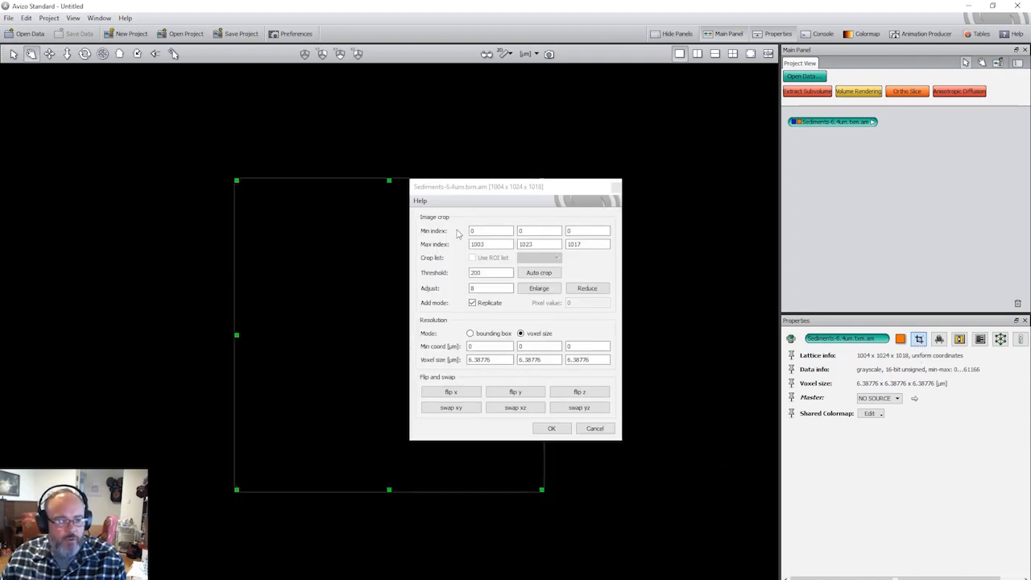
drag(501, 189, 610, 205)
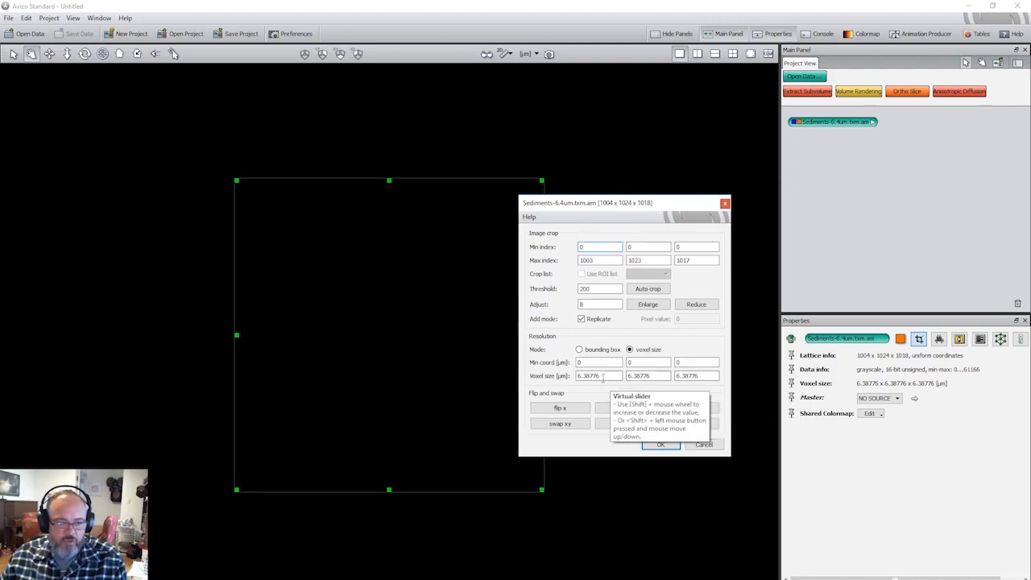
click(609, 377)
drag(657, 375, 625, 376)
drag(697, 376, 627, 380)
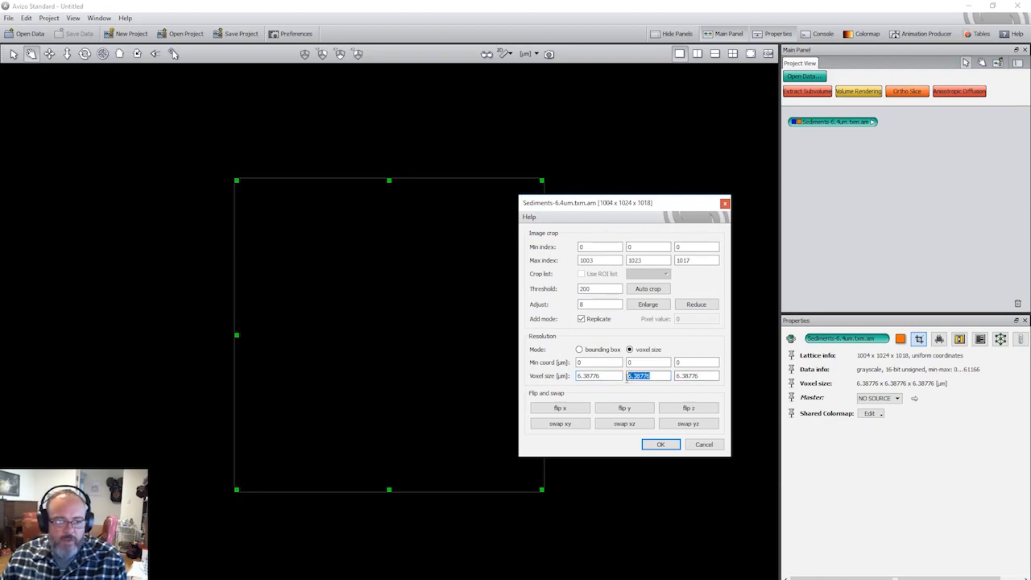
click(580, 376)
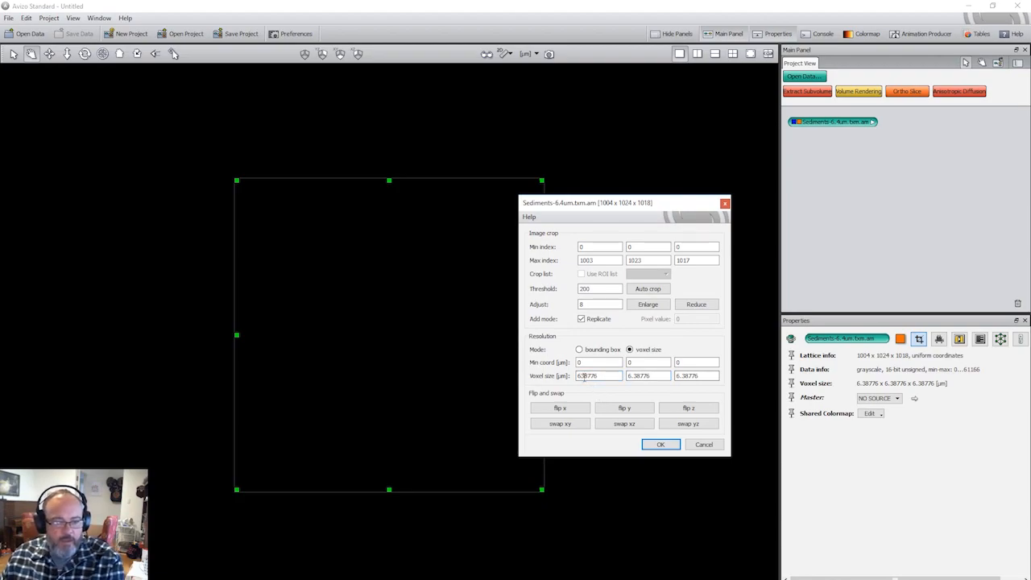
text(.)
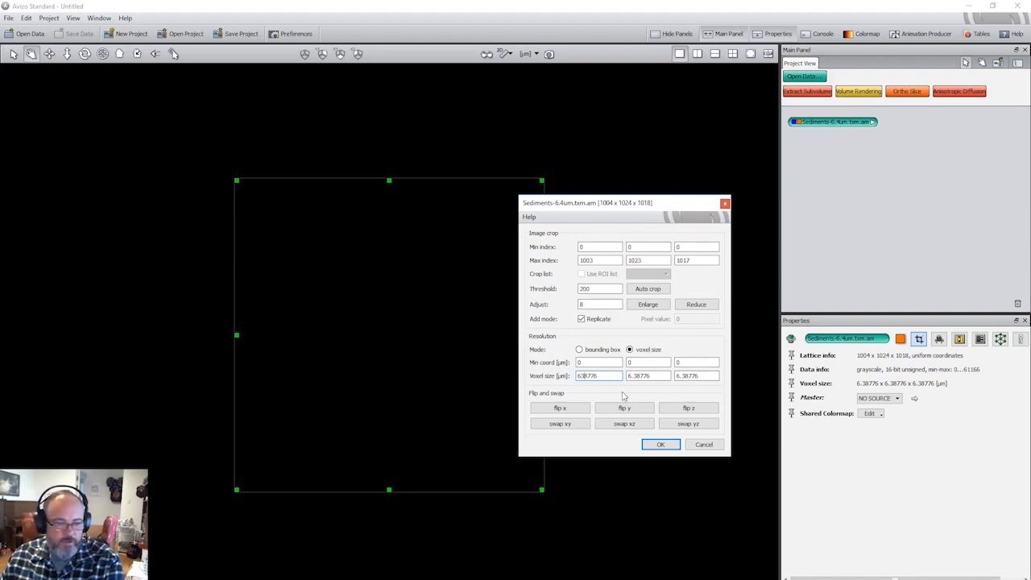
text(.)
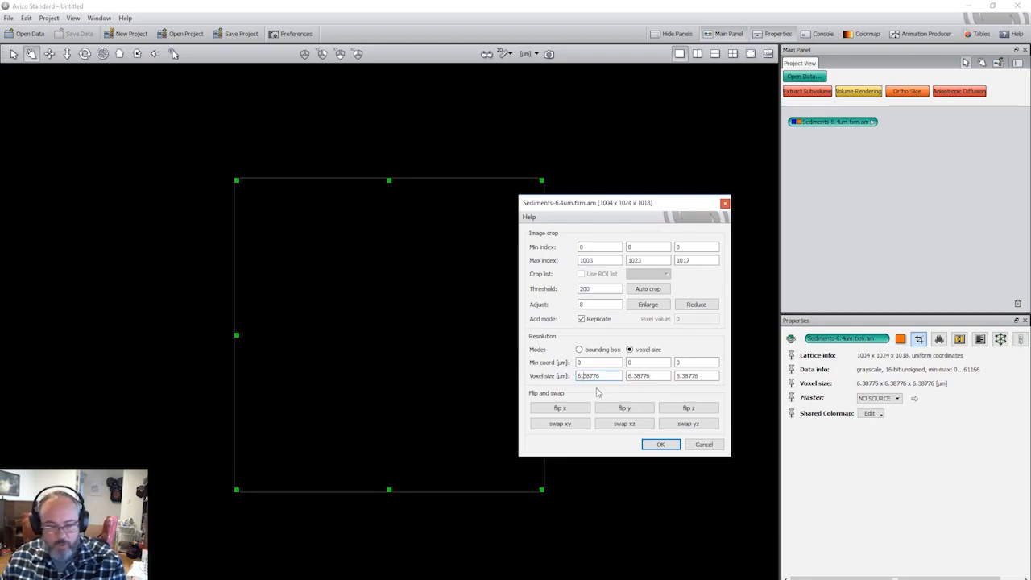
click(661, 445)
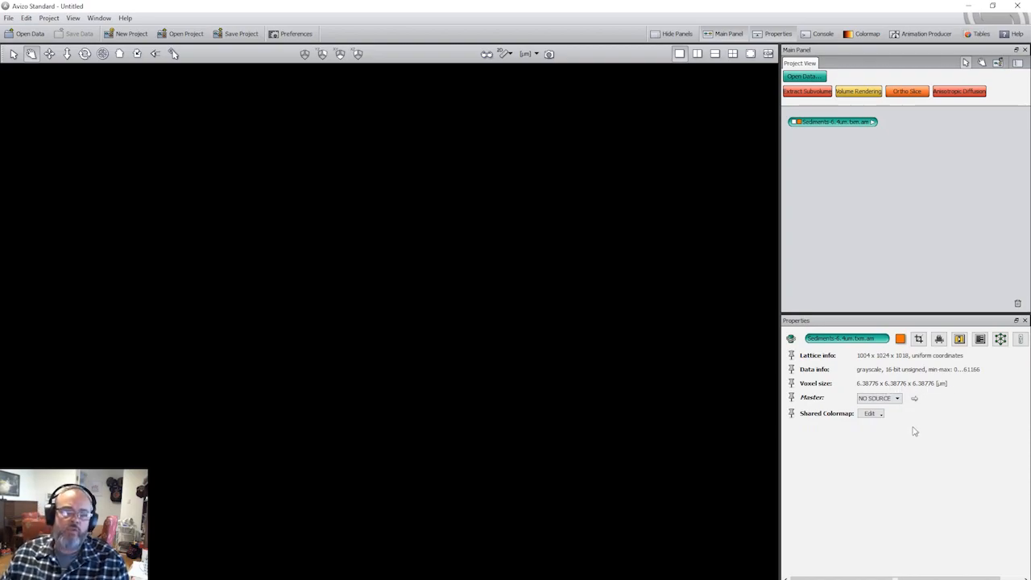
Attach an Ortho Slice to the Sediments dataset and arrange its module beside the dataset in the project
click(880, 196)
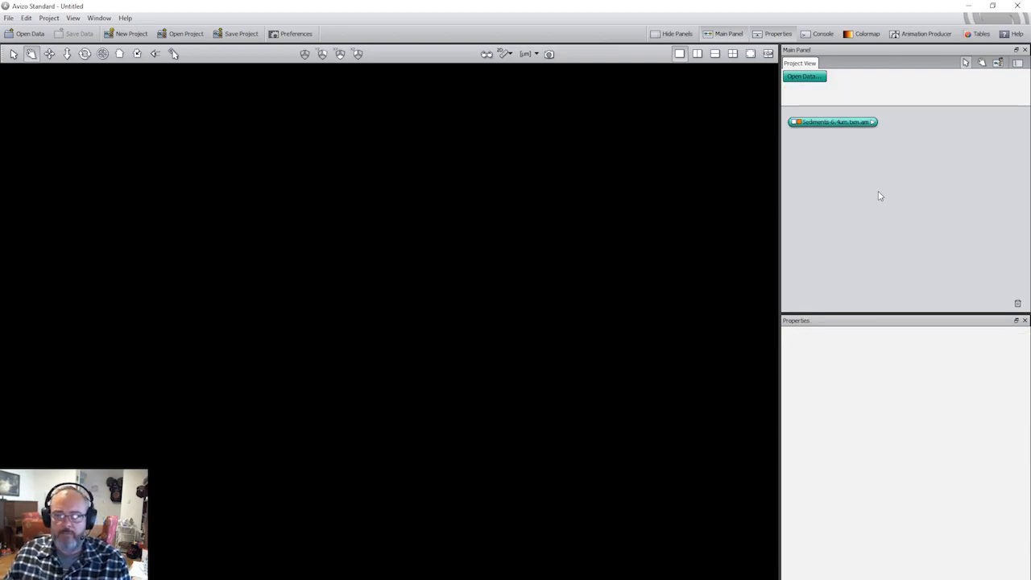
click(842, 127)
drag(841, 127, 846, 124)
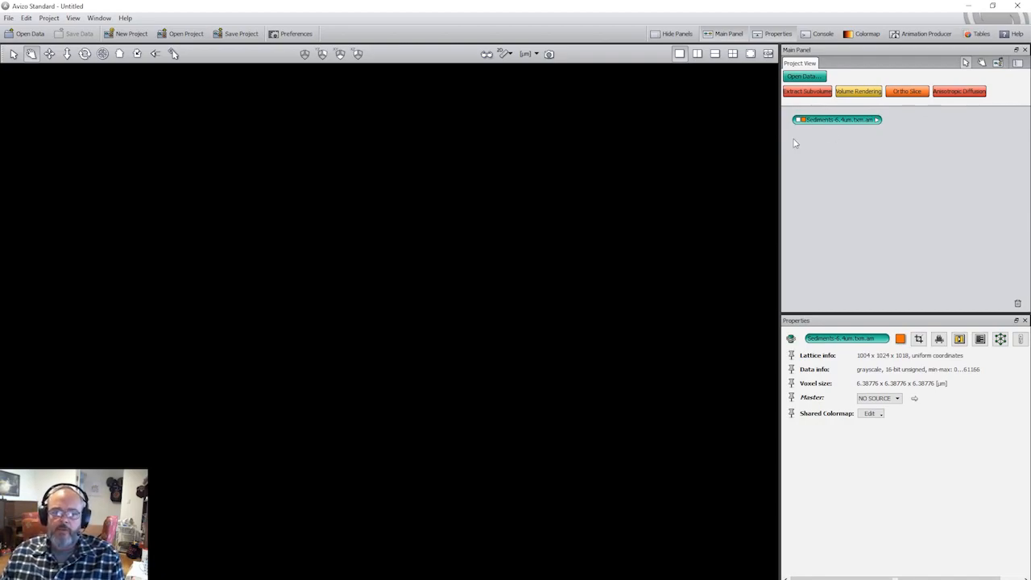
drag(835, 122, 833, 125)
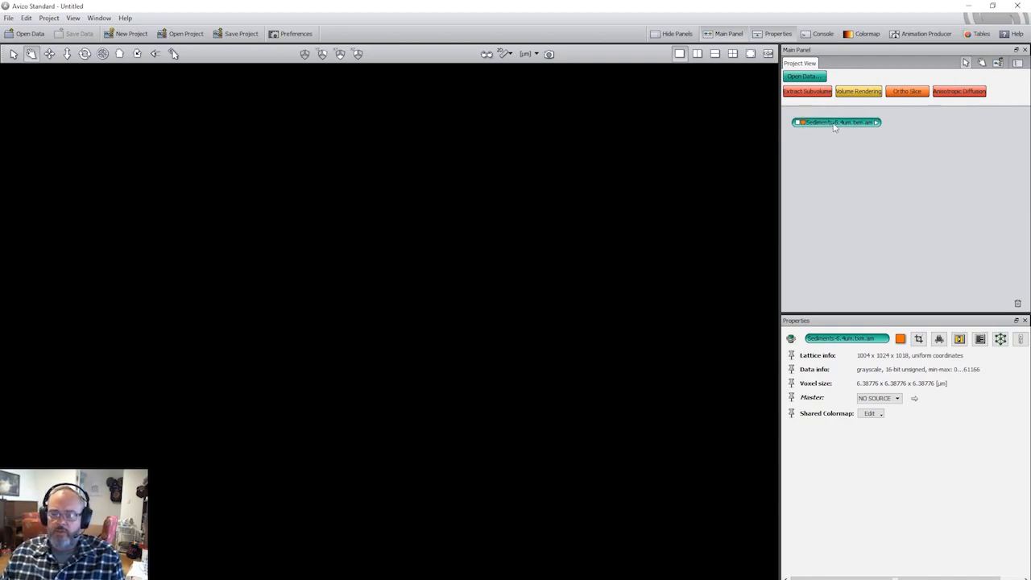
click(912, 92)
click(996, 121)
drag(996, 127, 963, 124)
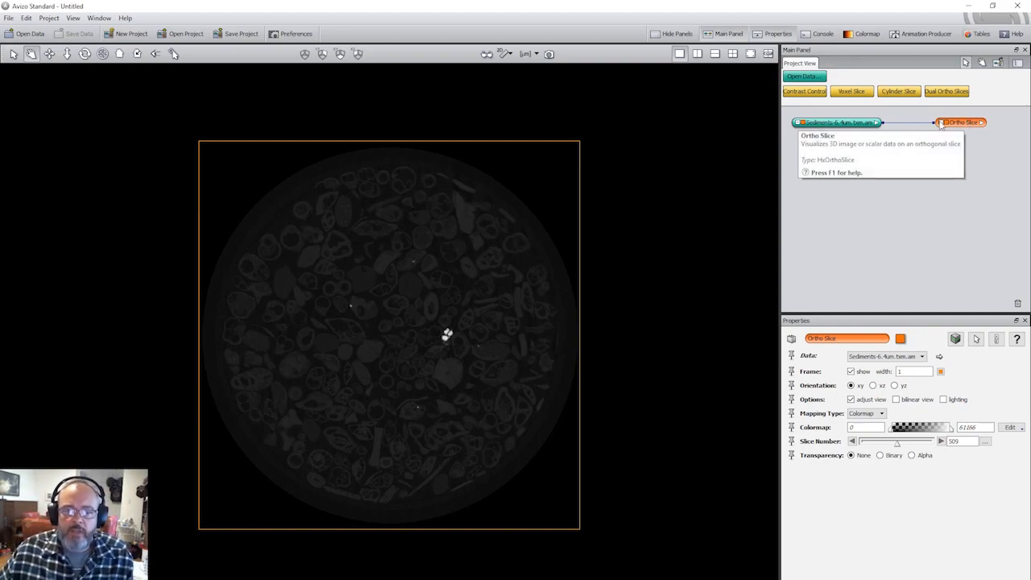
drag(963, 123, 959, 123)
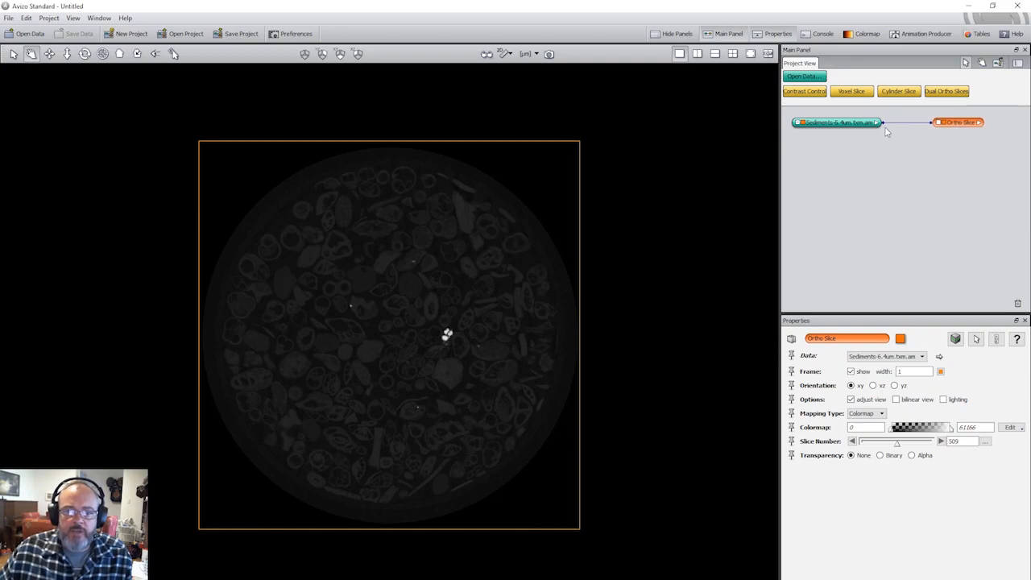
Create a second Ortho Slice on the Sediments dataset from its favourite modules and place it below the first one
click(843, 122)
click(967, 126)
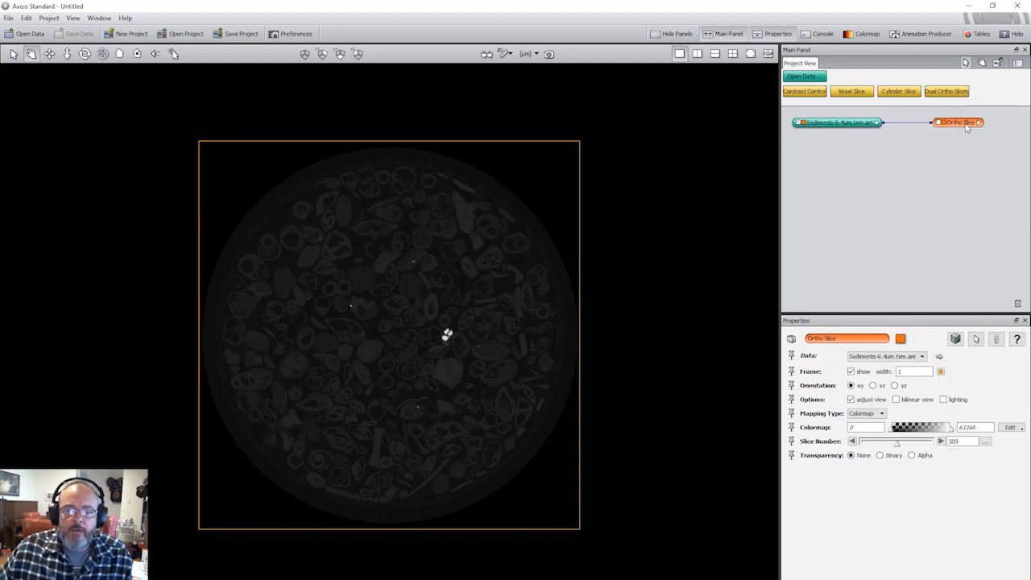
click(846, 125)
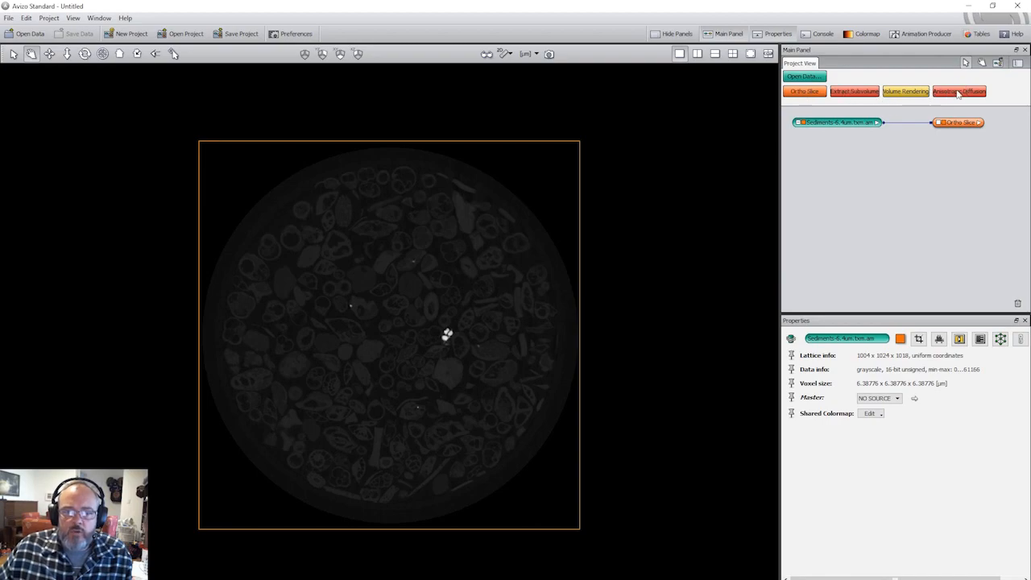
click(880, 124)
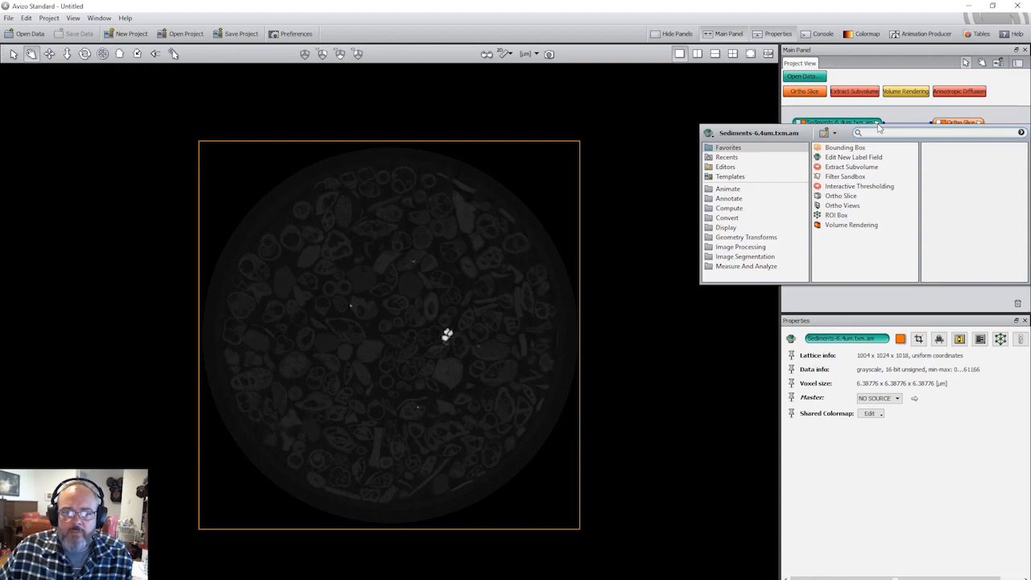
right_click(856, 128)
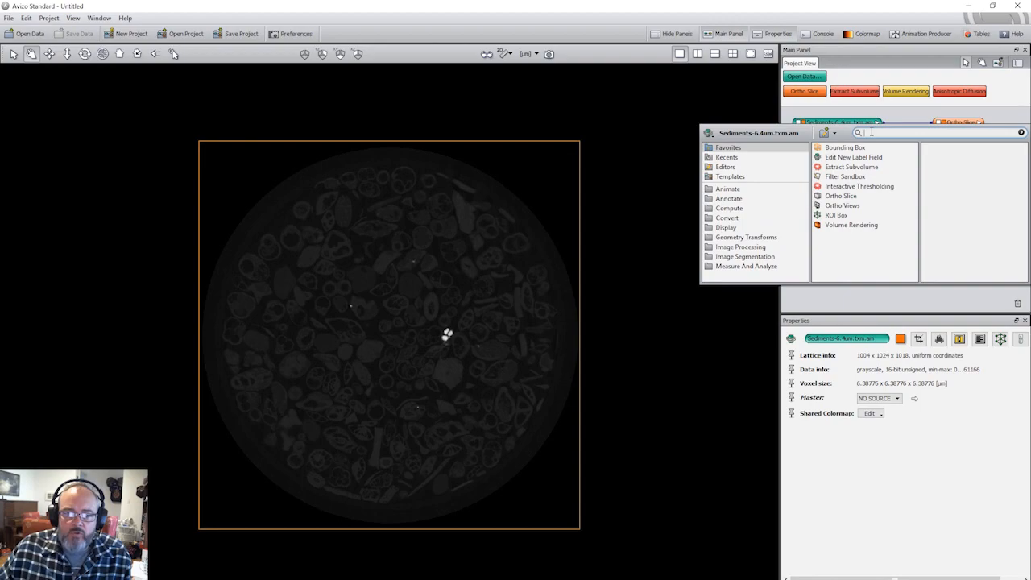
click(843, 198)
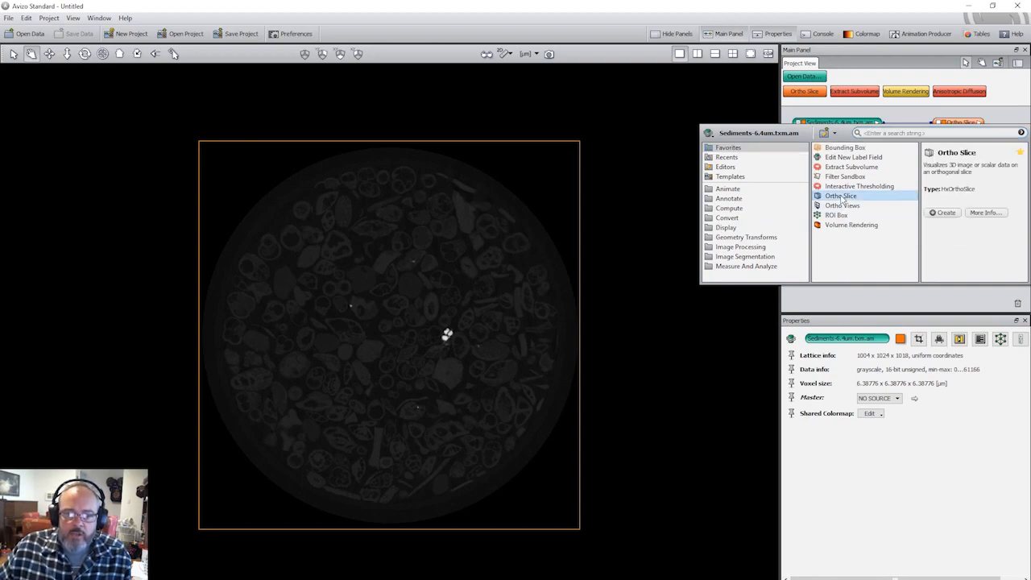
click(944, 213)
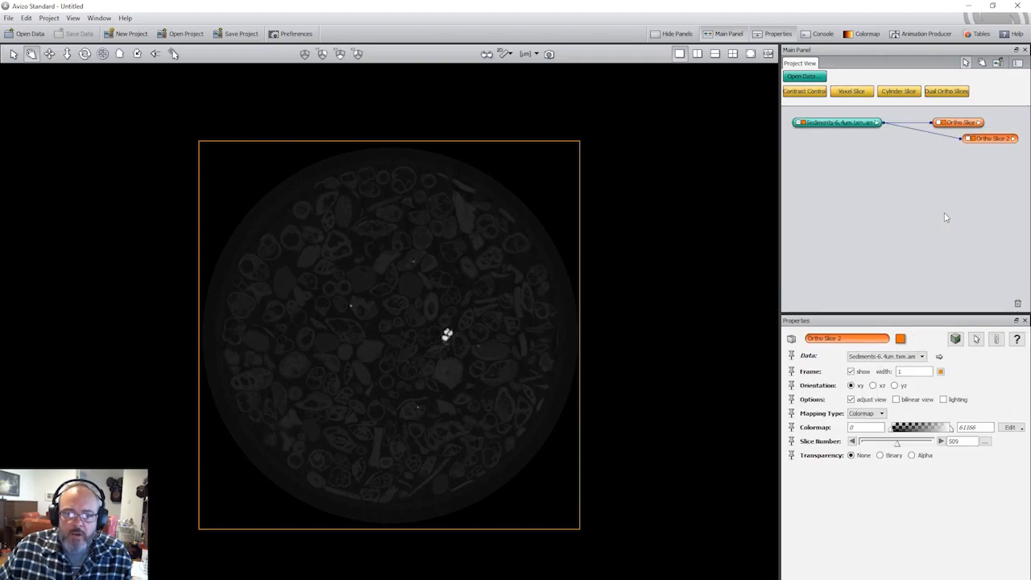
drag(990, 141, 961, 137)
Open the help page for the first Ortho Slice module, look over its description and ports, and close it
click(856, 122)
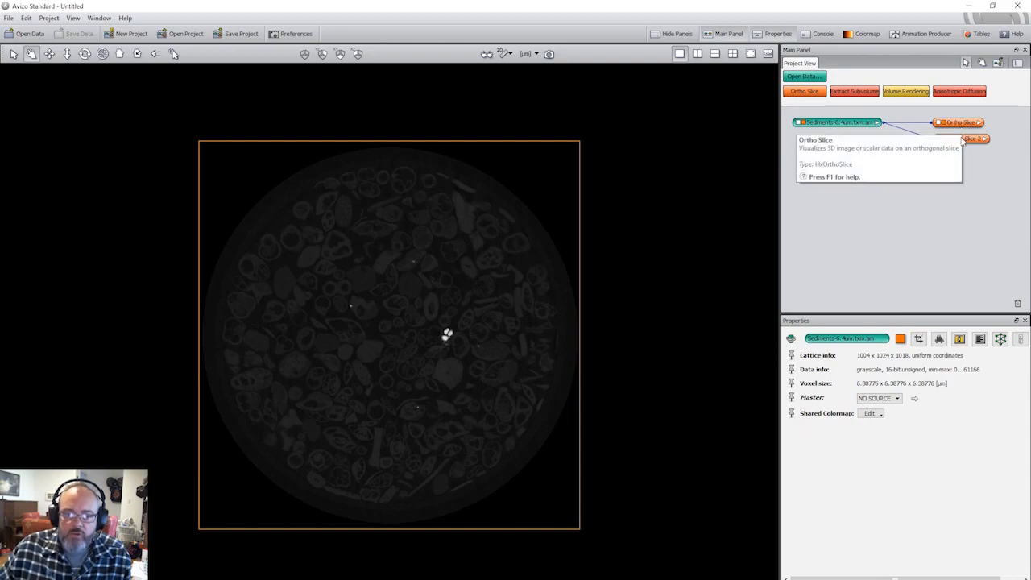
click(963, 125)
drag(960, 124, 964, 125)
click(1018, 340)
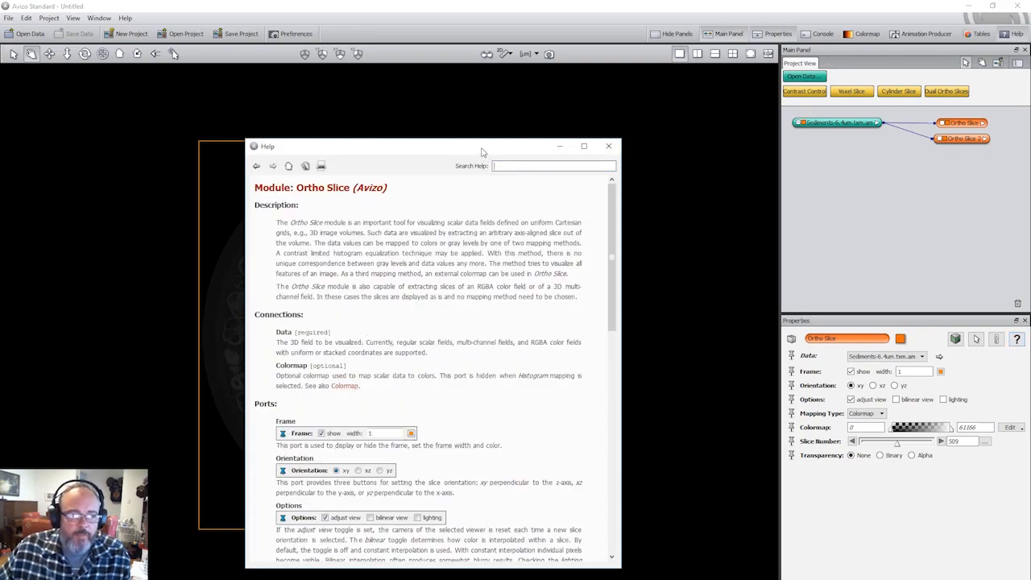
drag(496, 151, 512, 147)
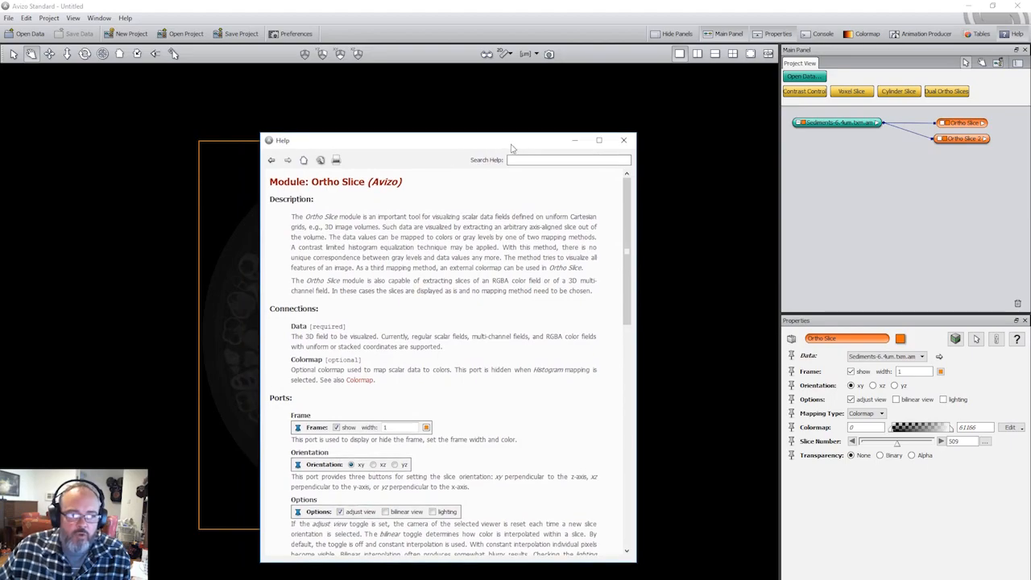
click(625, 142)
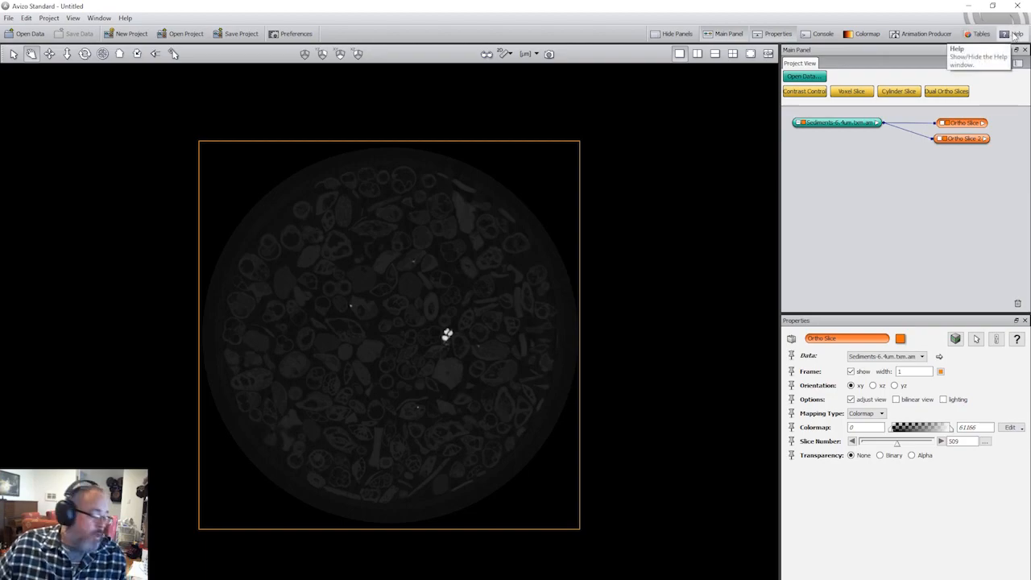
Hide Ortho Slice 2 and narrow the first Ortho Slice's colormap range to about 3398–11893
click(949, 191)
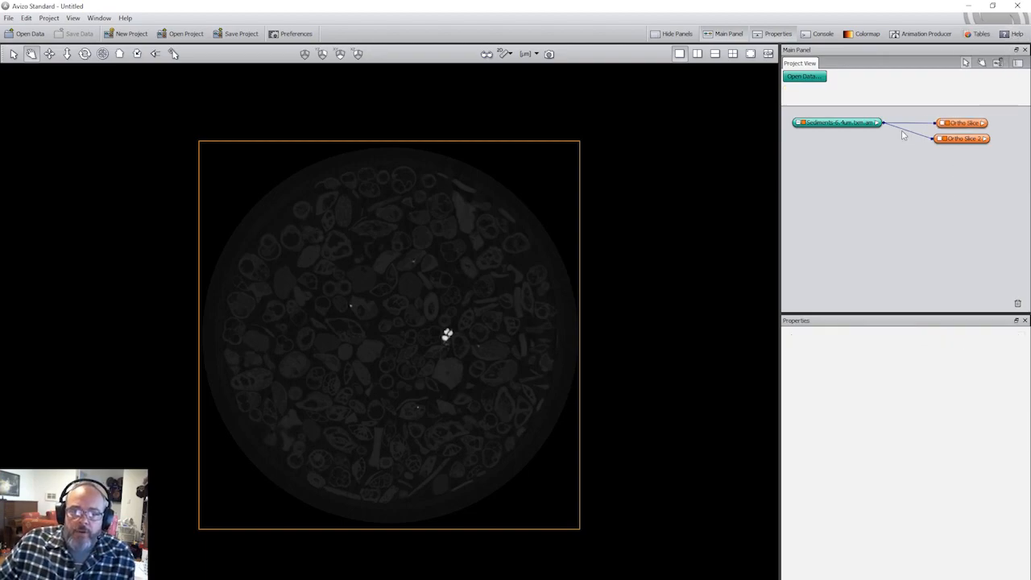
click(958, 123)
click(965, 139)
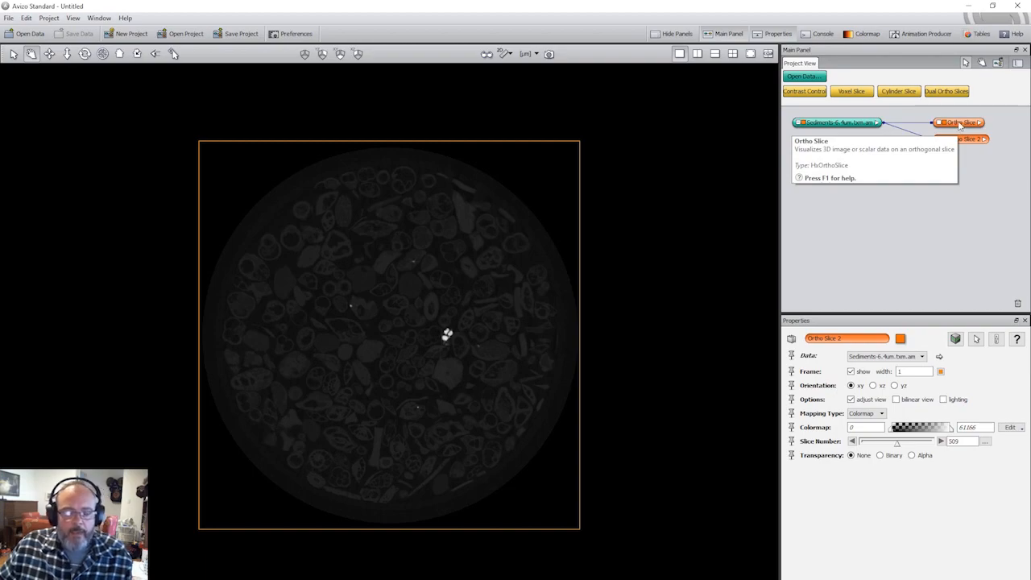
click(959, 123)
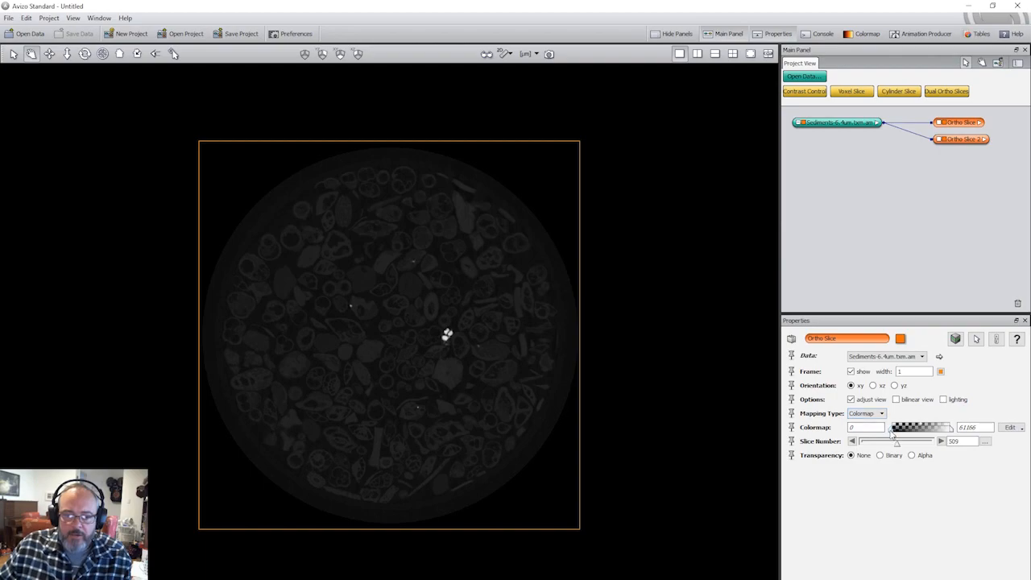
drag(951, 432, 919, 436)
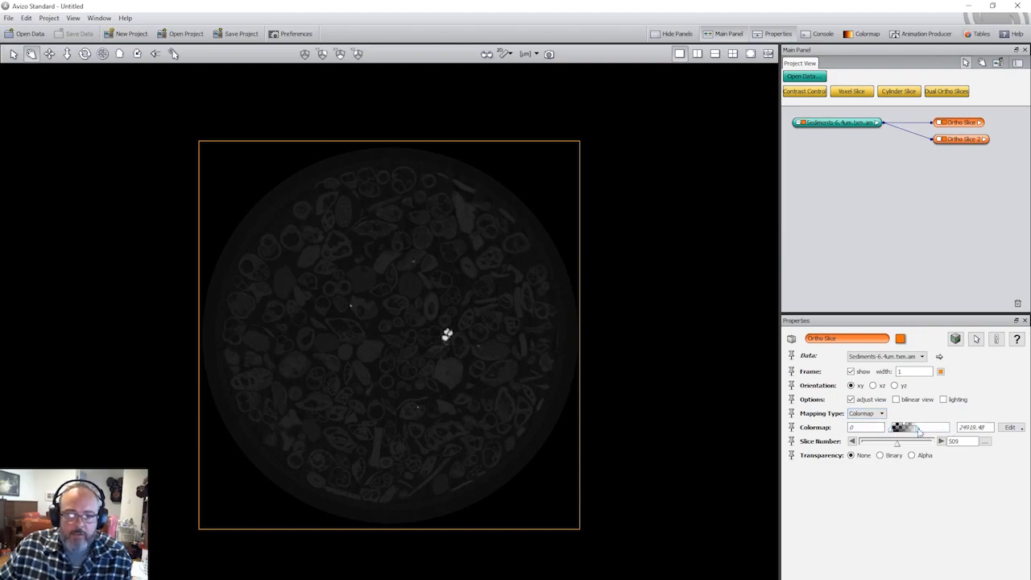
click(945, 141)
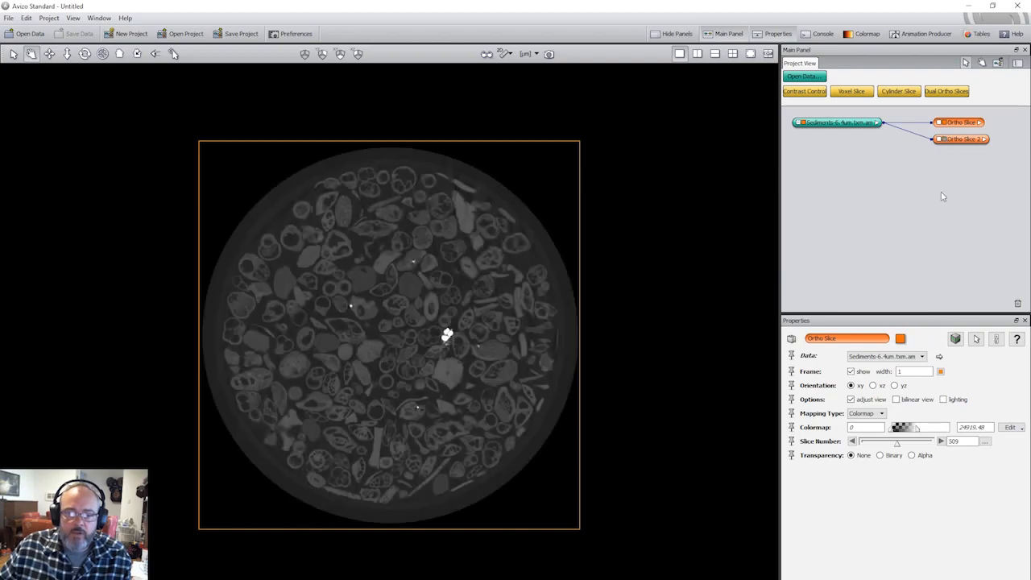
drag(919, 433, 899, 430)
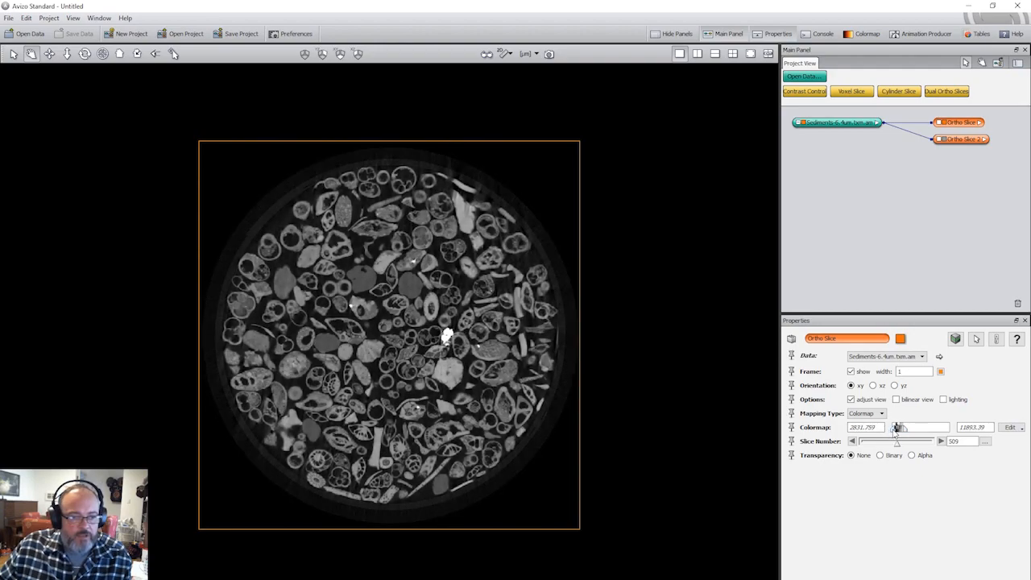
drag(897, 430, 898, 429)
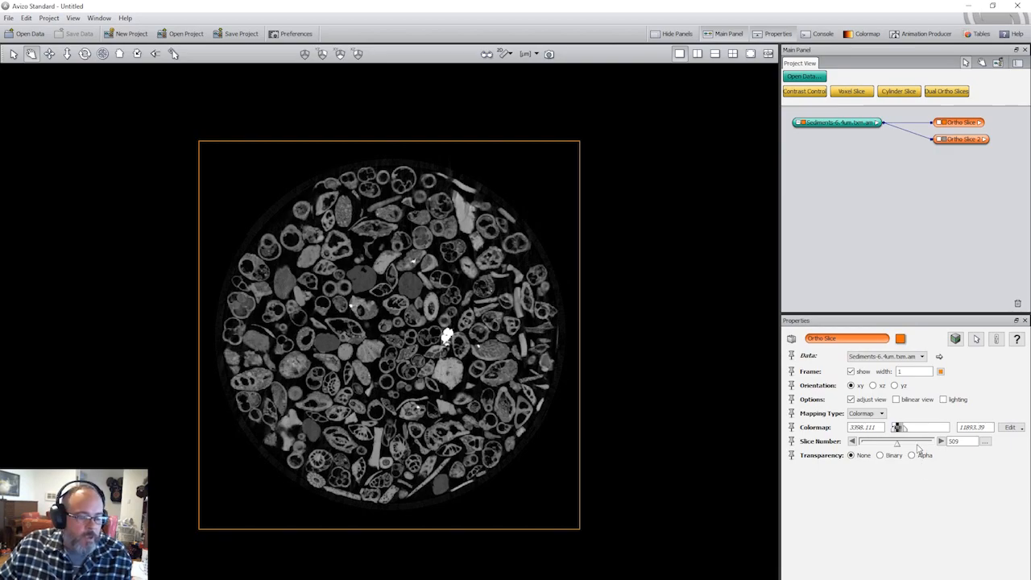
Zoom in on the contrast-adjusted slice and rotate it in 3D to inspect the sediment grains and slice plane
scroll(441, 352, up, 4)
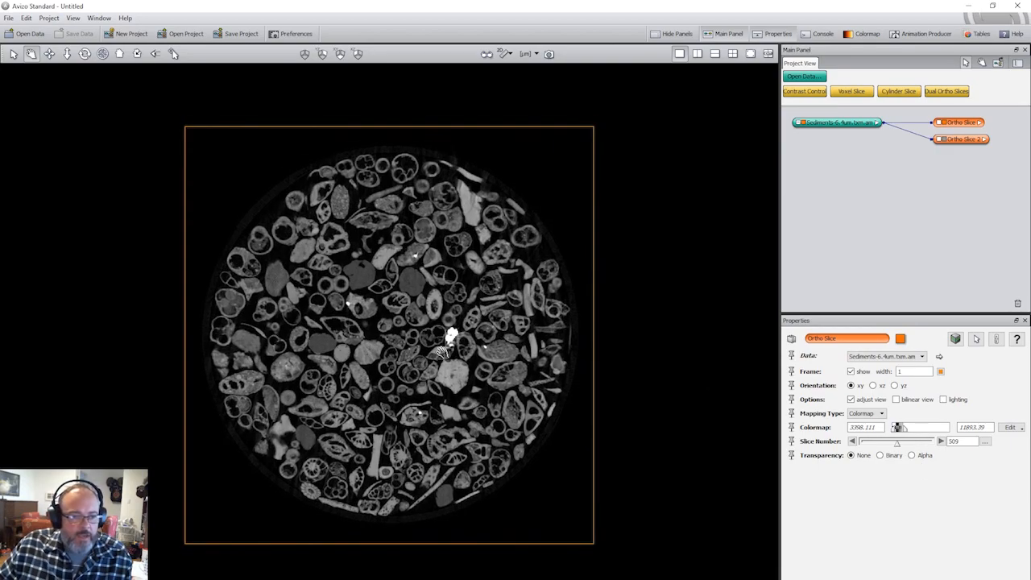
scroll(441, 352, up, 3)
scroll(441, 352, down, 5)
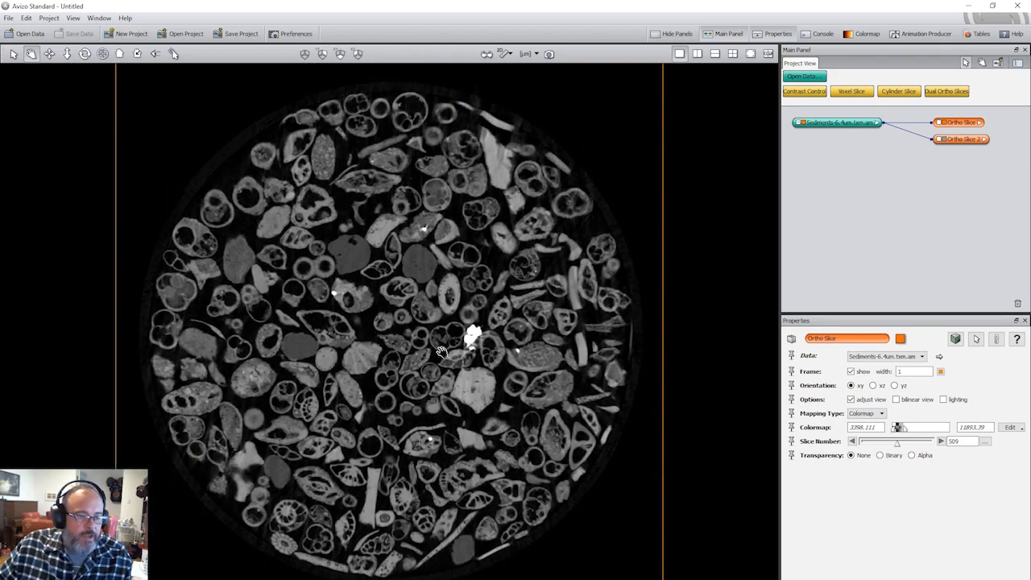
drag(491, 515, 297, 307)
drag(435, 551, 560, 246)
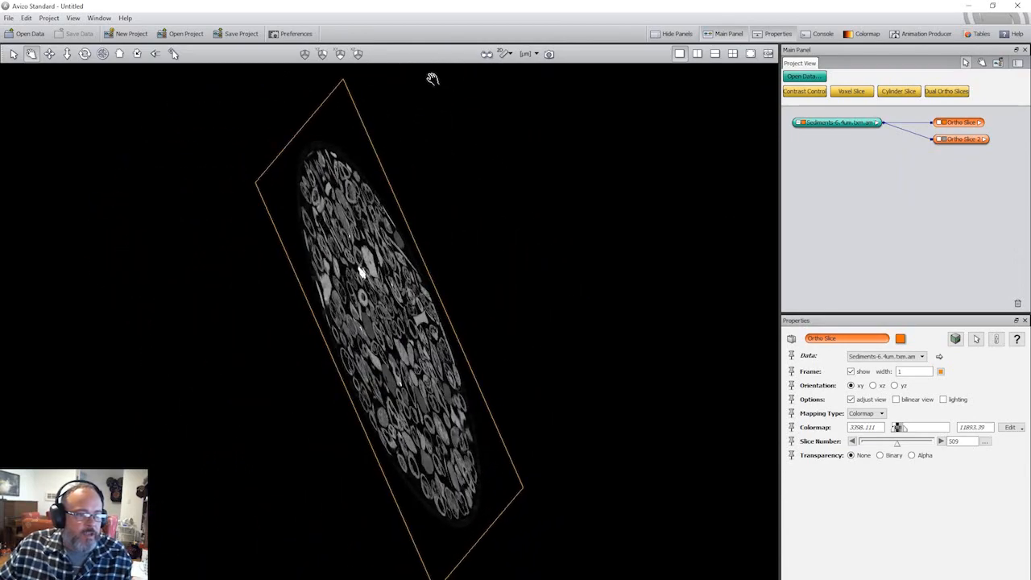
Fit the whole slice in the viewer and look at it face-on and edge-on along the standard orthogonal axes
click(304, 54)
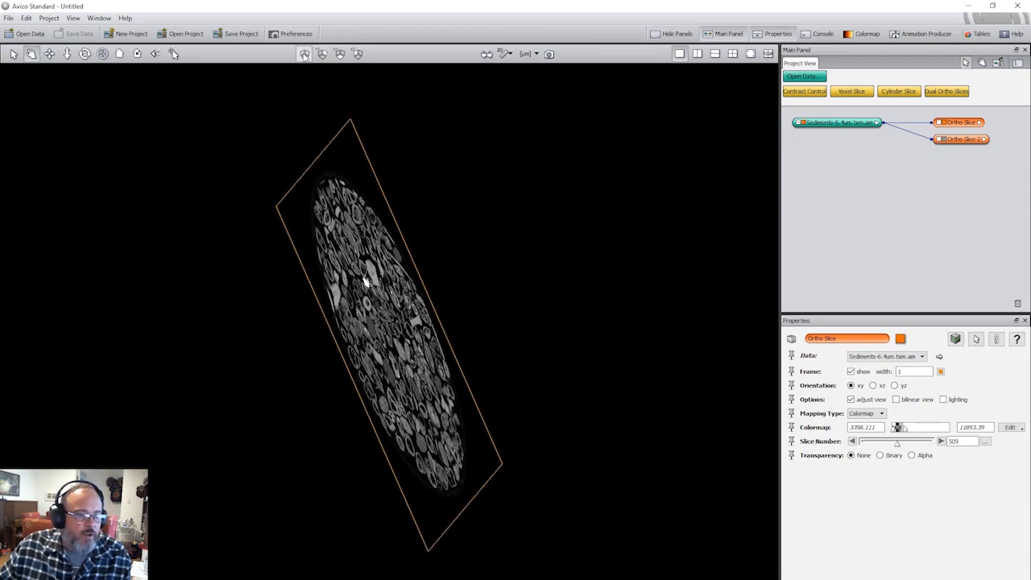
click(322, 54)
click(357, 54)
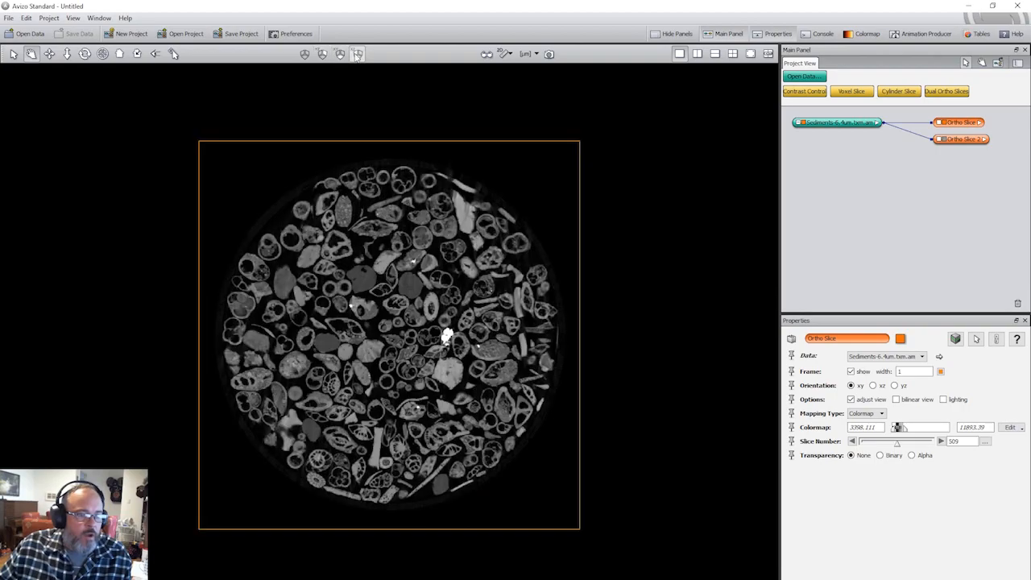
click(357, 54)
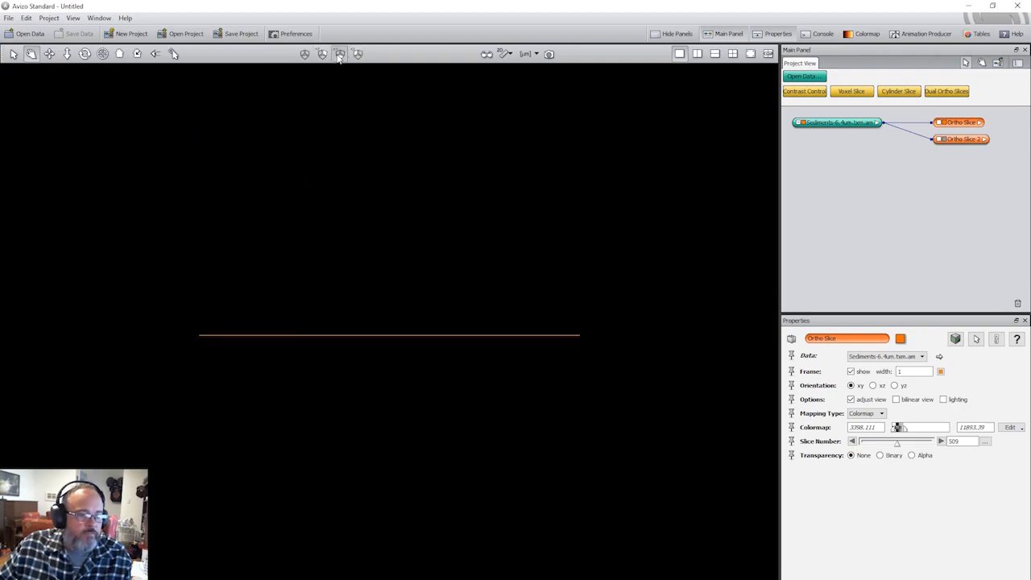
View the first Ortho Slice face-on and move it to slice number 390
click(321, 54)
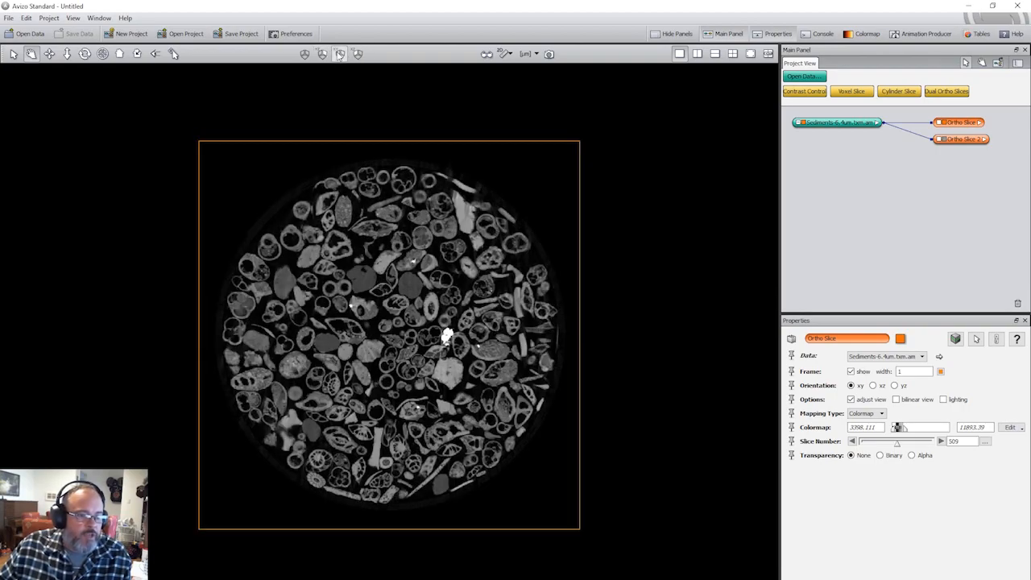
scroll(390, 226, up, 3)
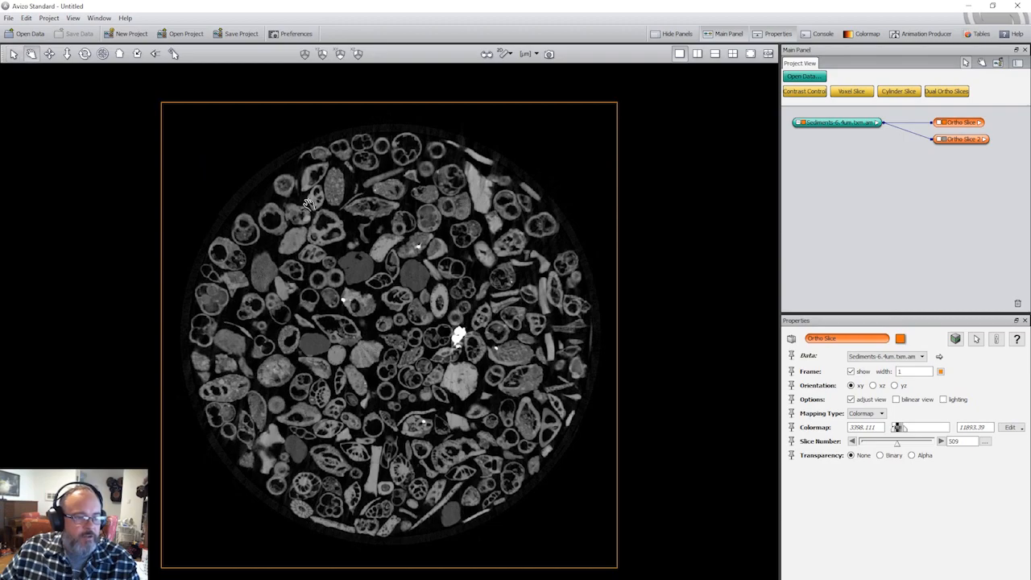
key(Escape)
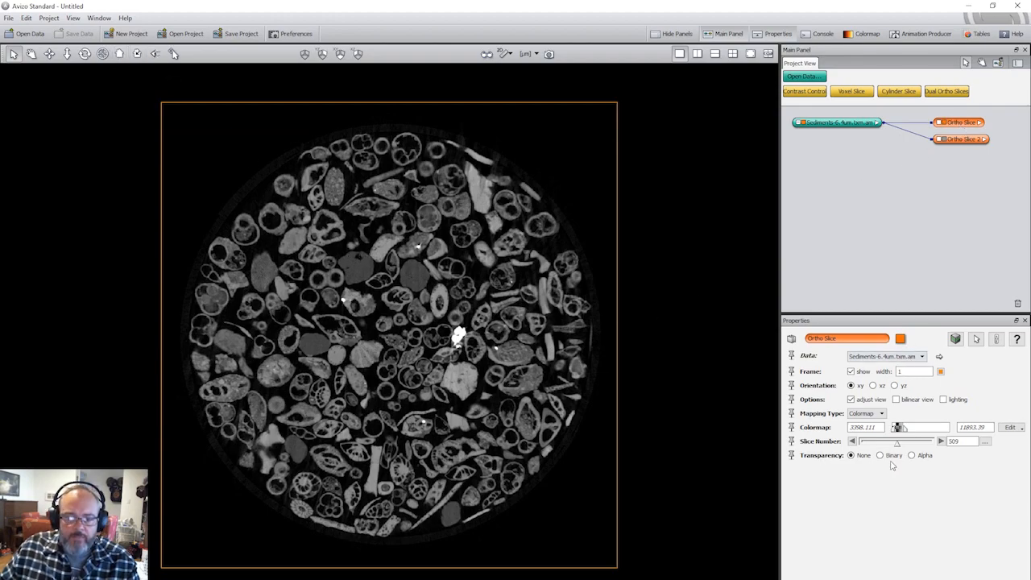
mouse_move(897, 442)
mouse_down()
mouse_move(923, 442)
mouse_move(875, 451)
mouse_move(907, 448)
mouse_move(890, 457)
mouse_up()
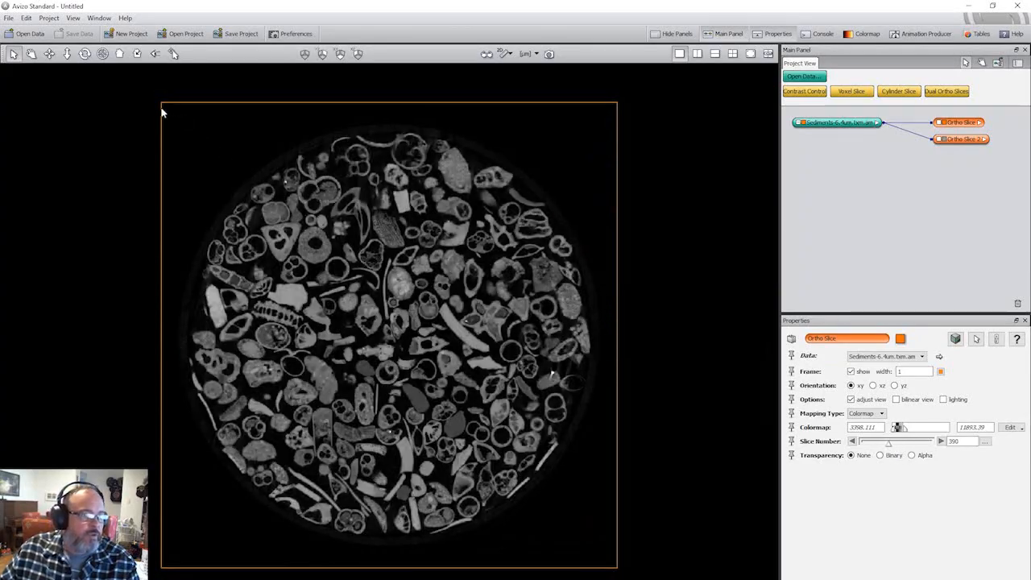
Compare the perspective and orthographic projections while moving the first Ortho Slice through slice 482 to slice 520
click(159, 54)
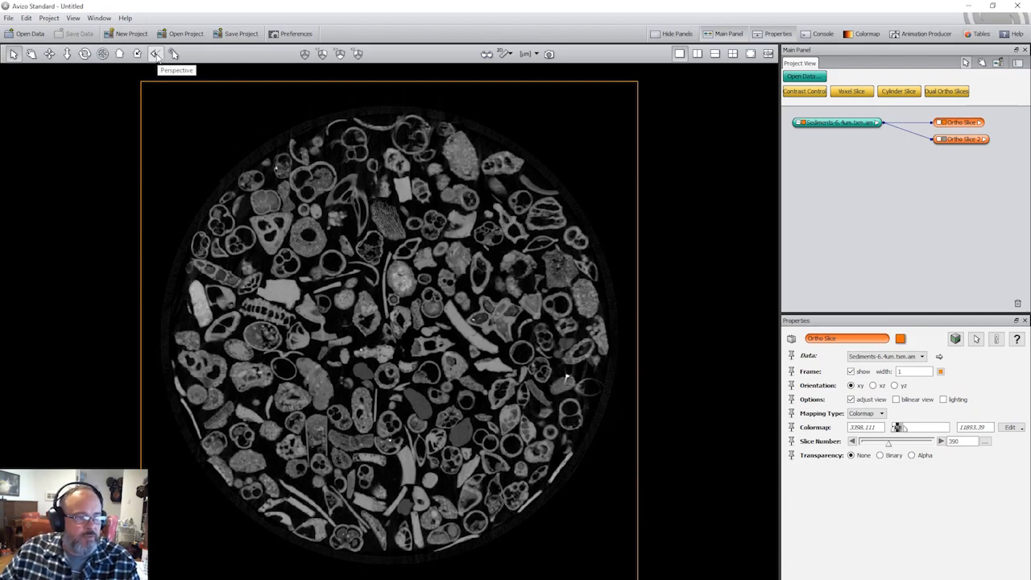
mouse_move(890, 445)
mouse_down()
mouse_move(923, 443)
mouse_move(875, 448)
mouse_move(927, 442)
mouse_move(882, 451)
mouse_move(905, 445)
mouse_move(897, 447)
mouse_up()
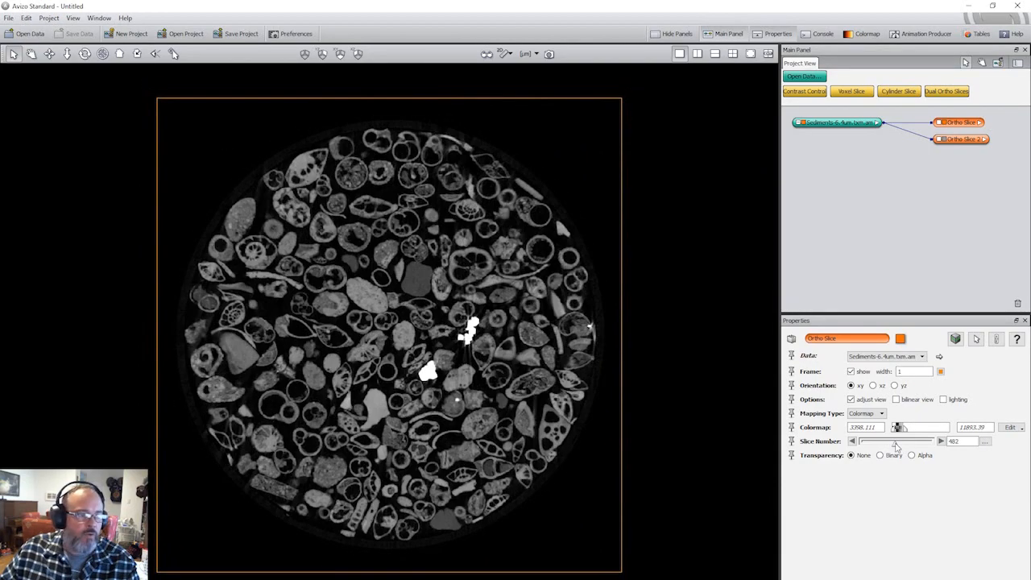
click(155, 53)
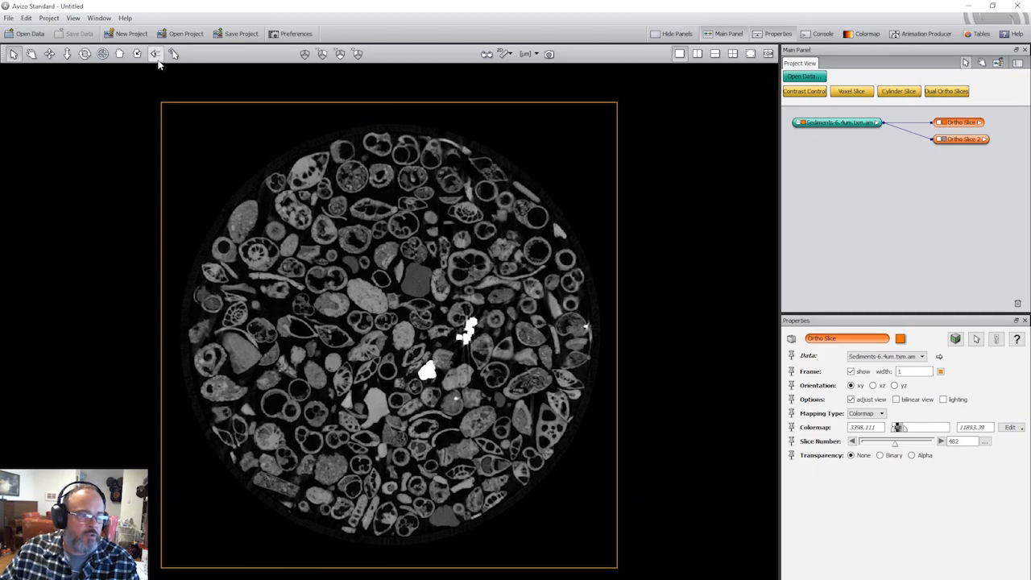
mouse_move(896, 446)
mouse_down()
mouse_move(912, 448)
mouse_move(890, 449)
mouse_move(899, 447)
mouse_up()
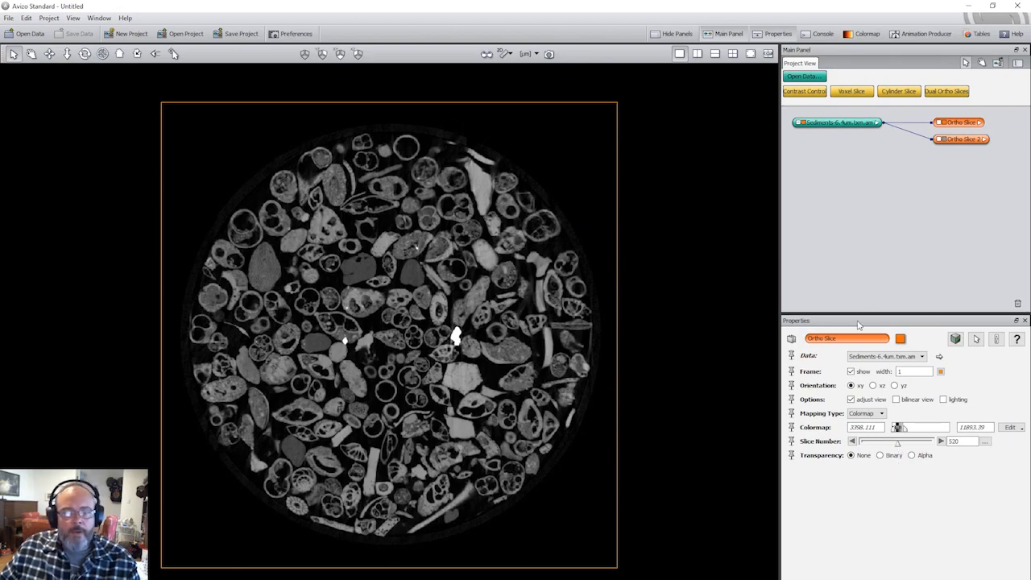
Show Ortho Slice 2 in the viewer and place its module farther below the first one in the project
scroll(483, 322, down, 3)
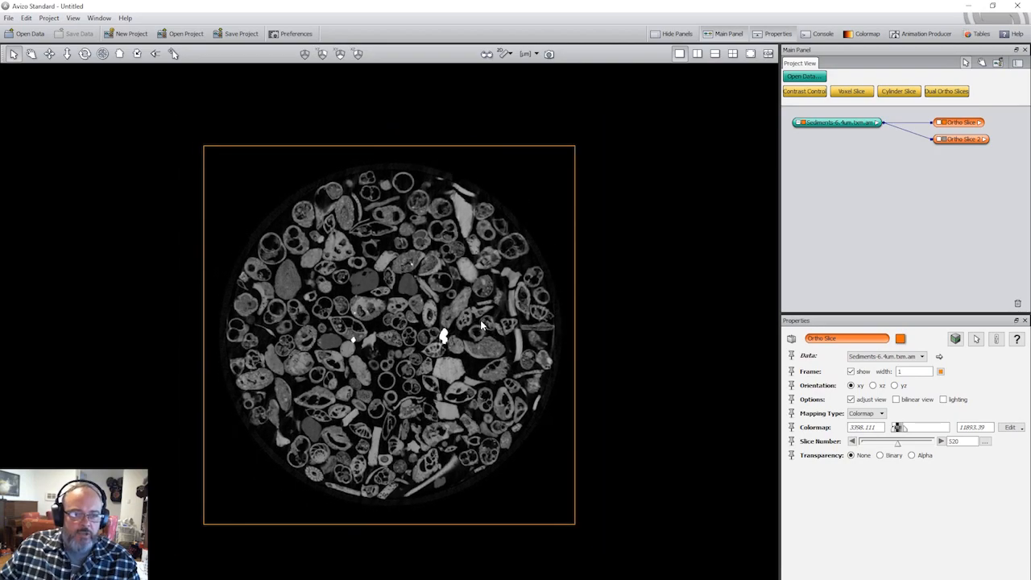
click(964, 139)
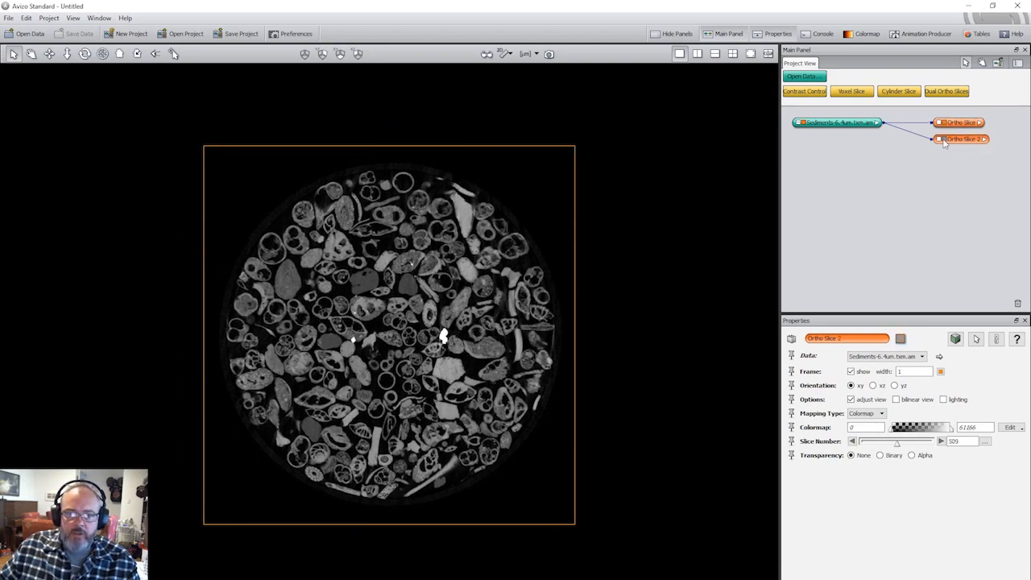
click(941, 140)
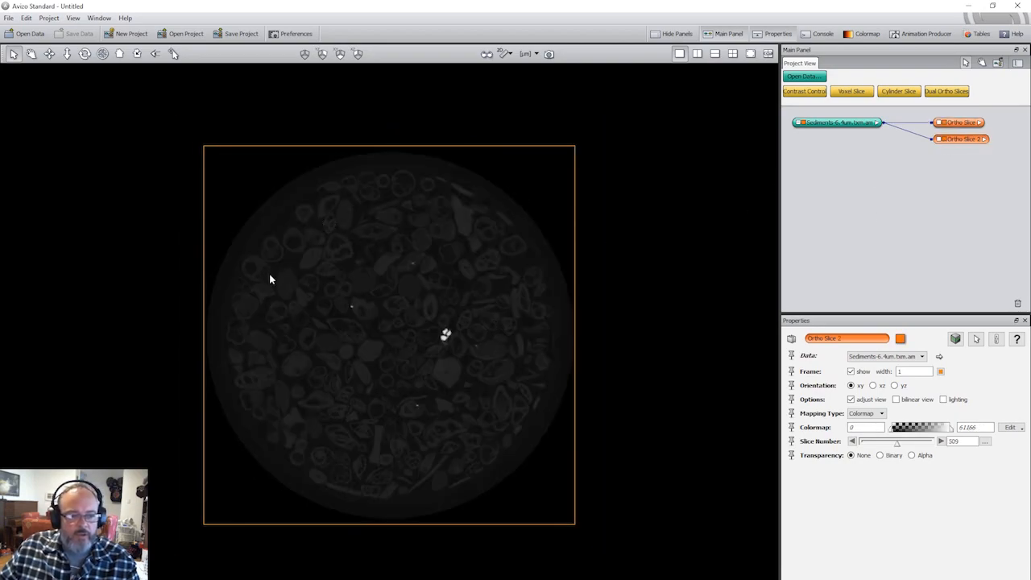
drag(961, 142, 962, 151)
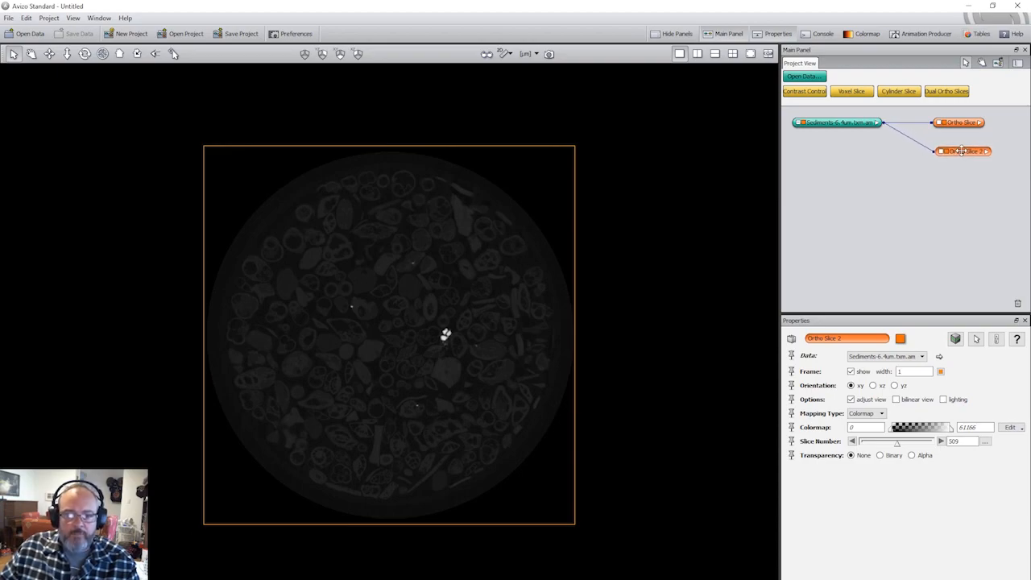
Set the orientation of Ortho Slice 2 to xz and inspect the two crossing slices in 3D
click(960, 123)
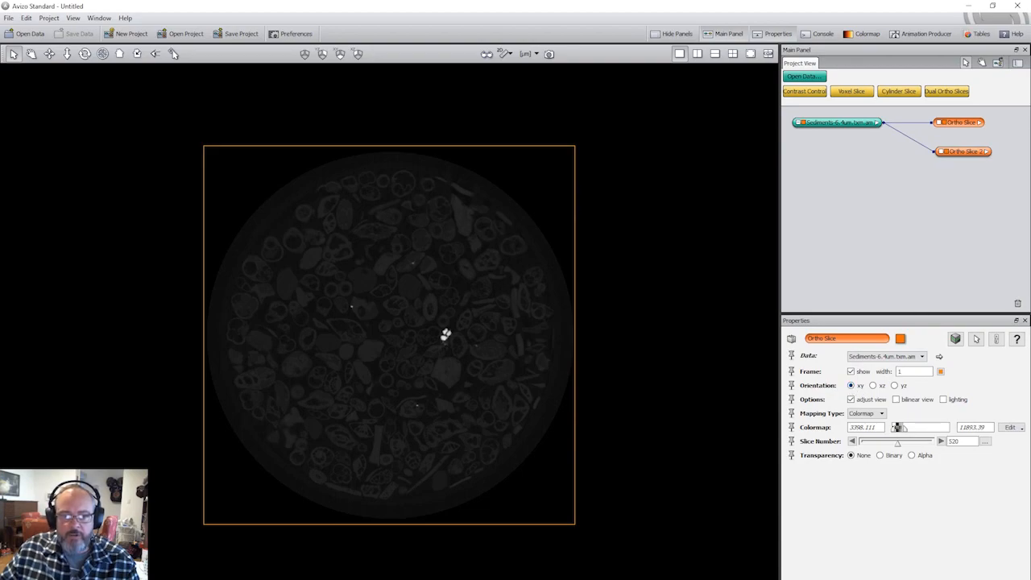
click(961, 153)
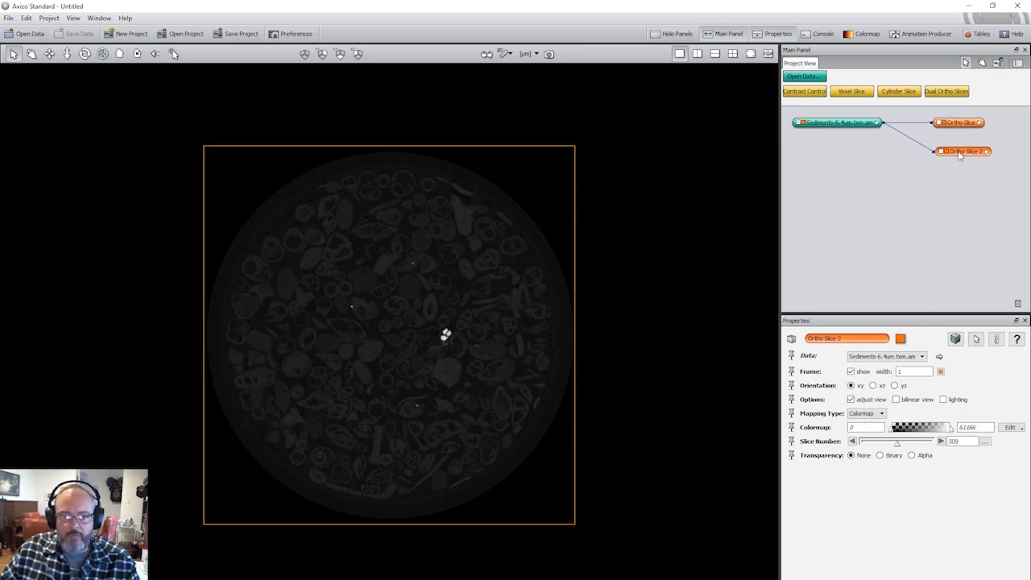
click(874, 386)
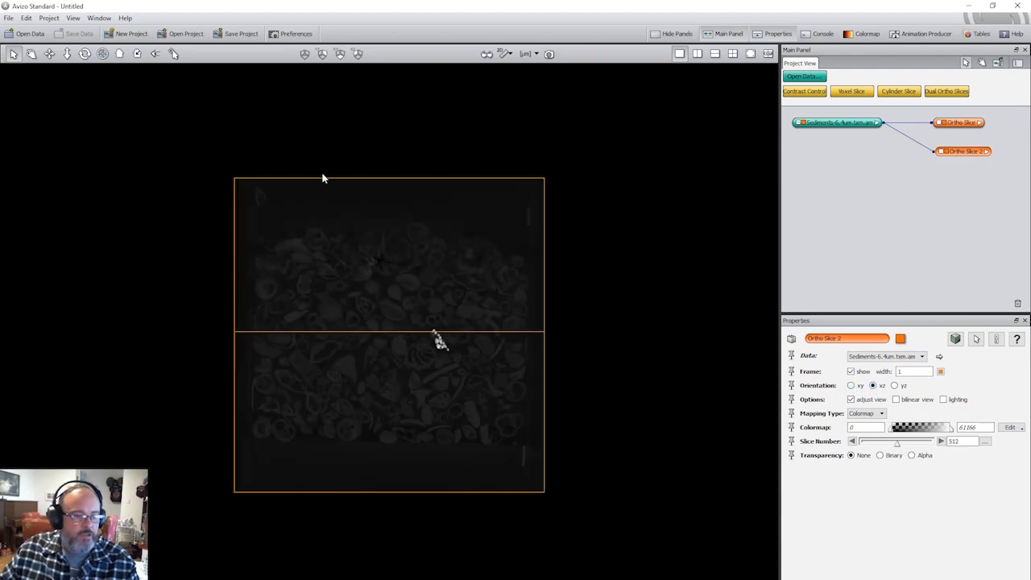
key(Escape)
drag(260, 238, 476, 377)
scroll(382, 337, up, 5)
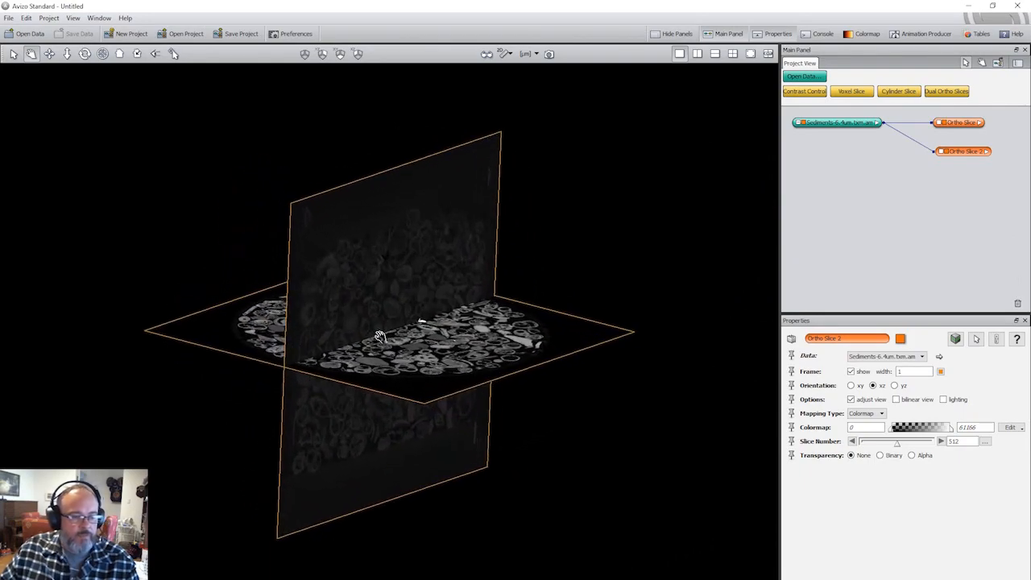
drag(393, 337, 440, 364)
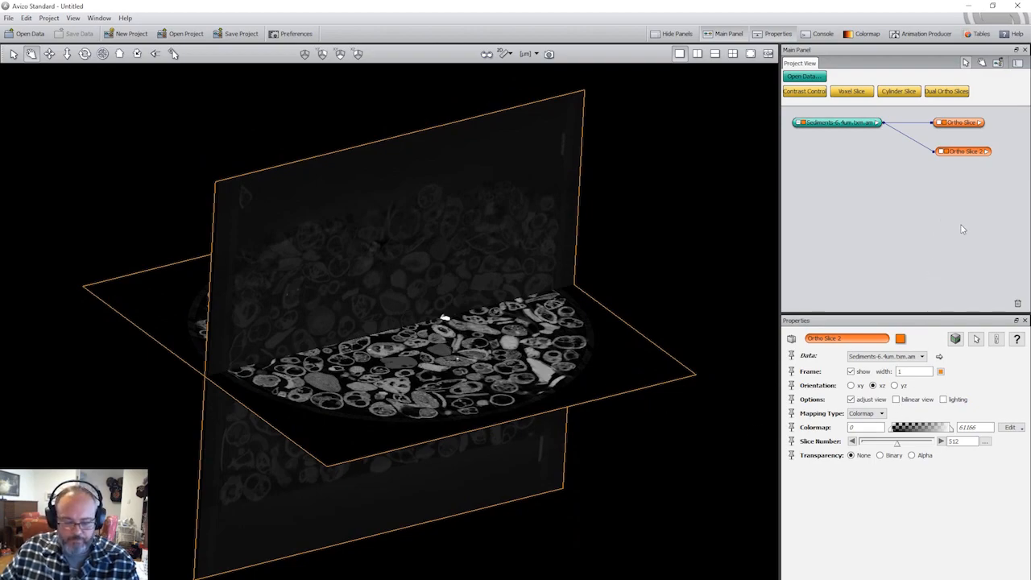
Display the properties of both Ortho Slice modules together and enlarge the properties area to fit them
click(961, 125)
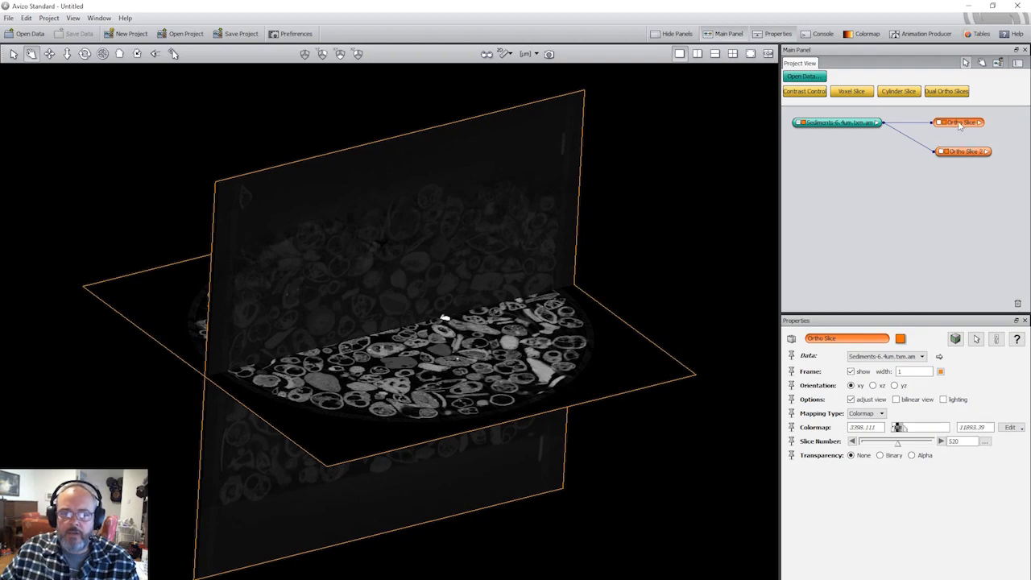
ctrl+click(964, 153)
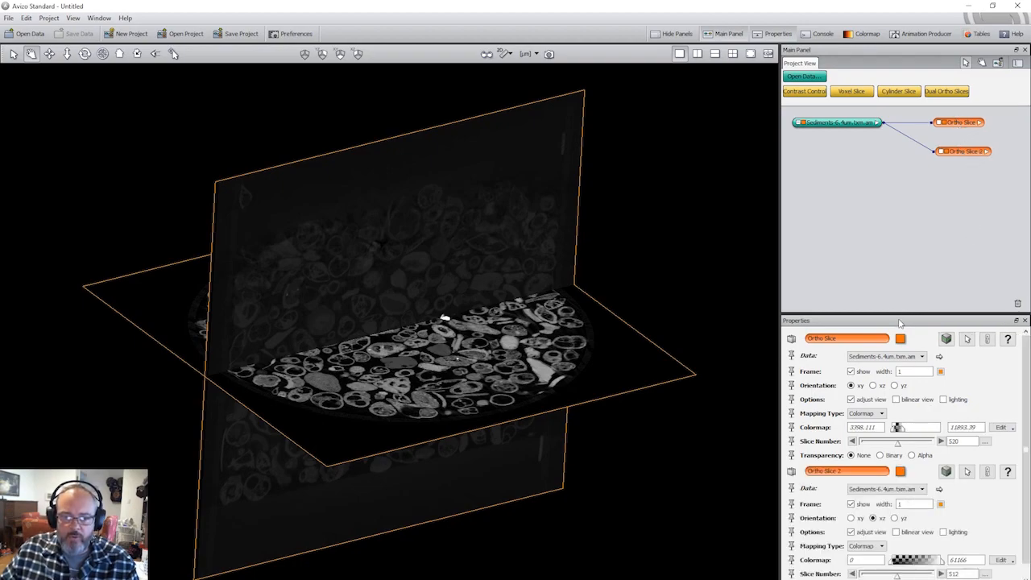
drag(900, 316, 899, 246)
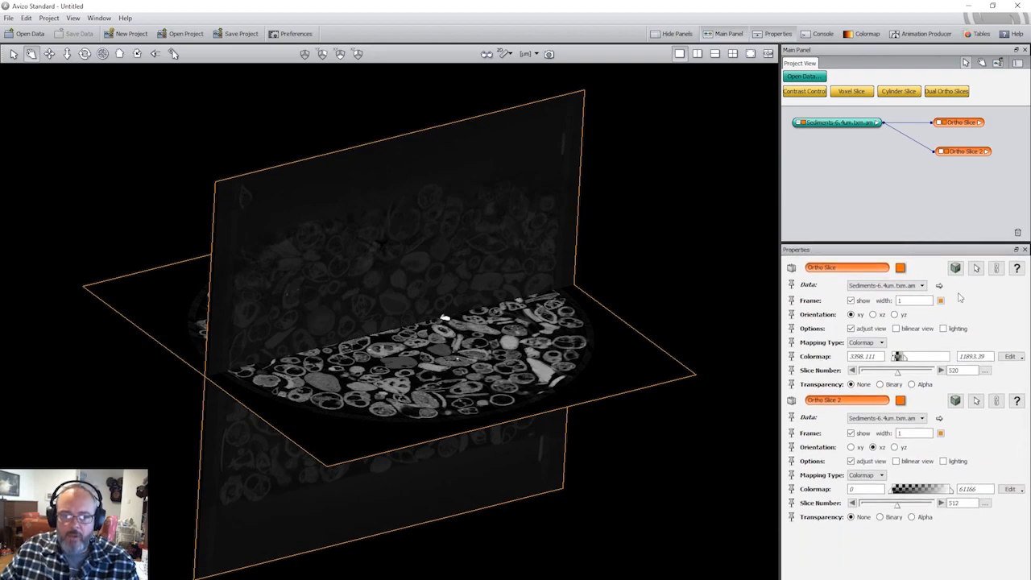
click(961, 122)
ctrl+click(962, 152)
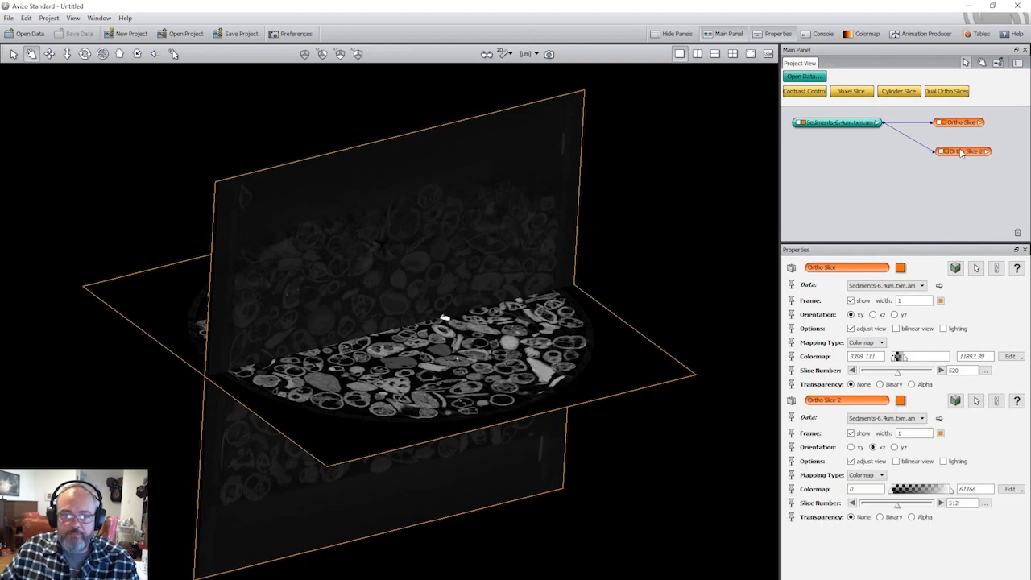
ctrl+click(961, 124)
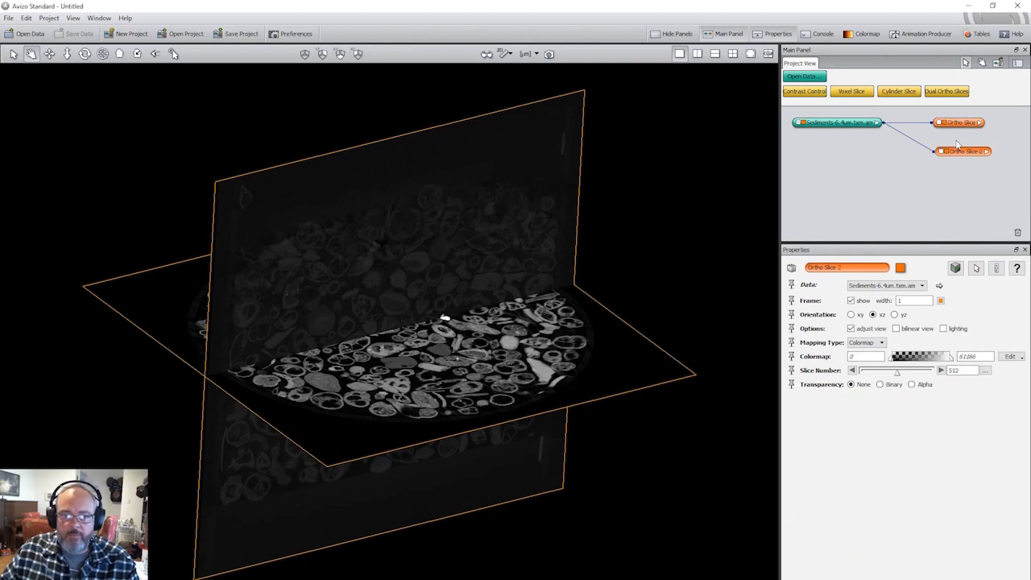
ctrl+click(961, 124)
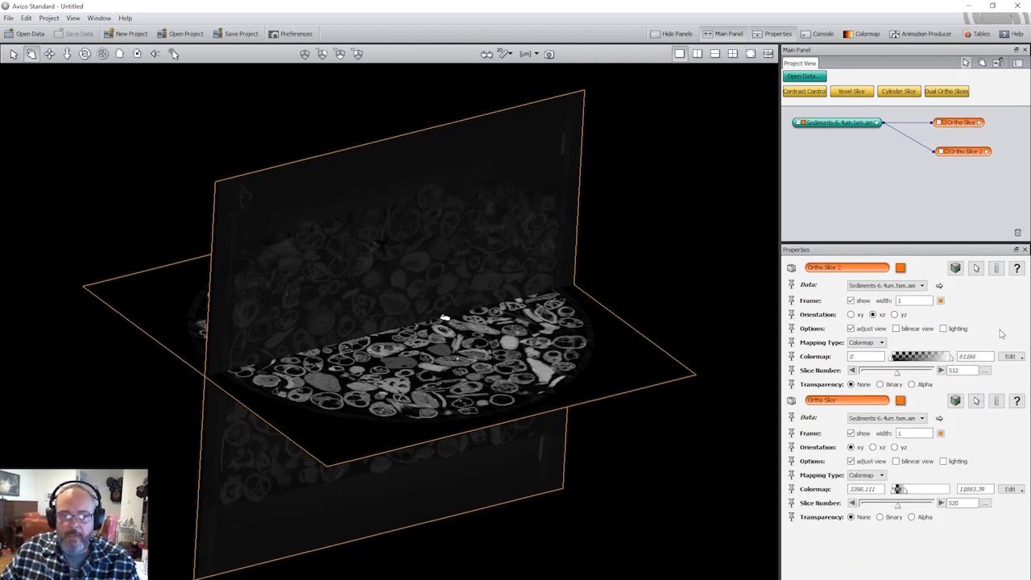
Reveal the port connection controls of both Ortho Slices, connect their Colormap ports to share one range, and inspect the matched slices
click(998, 268)
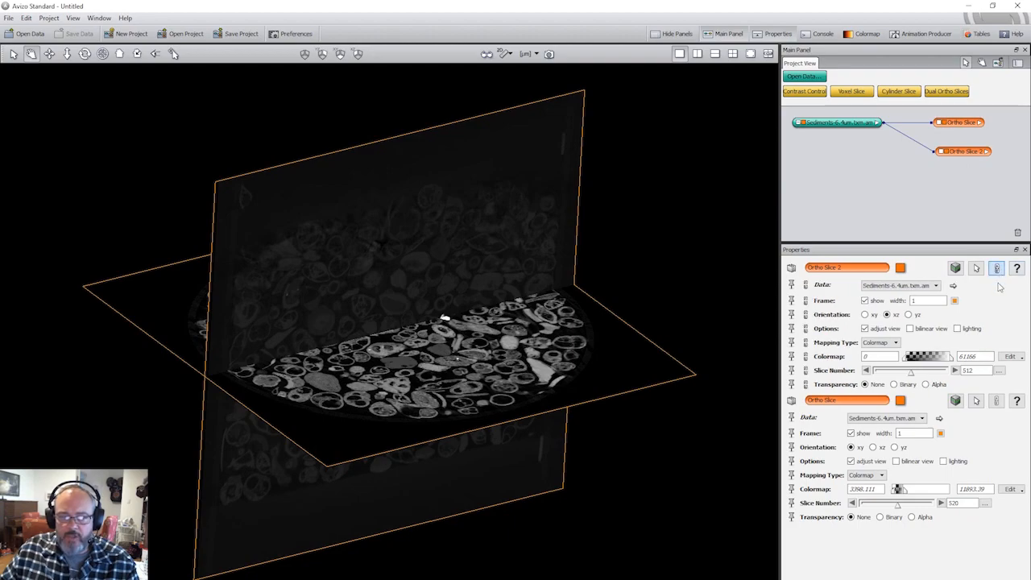
click(998, 401)
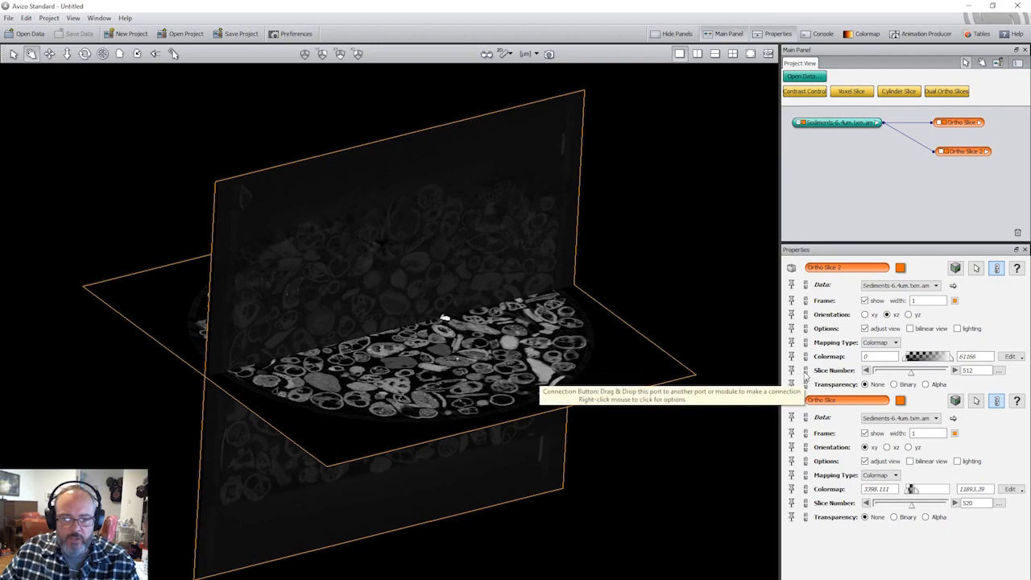
drag(807, 361, 806, 490)
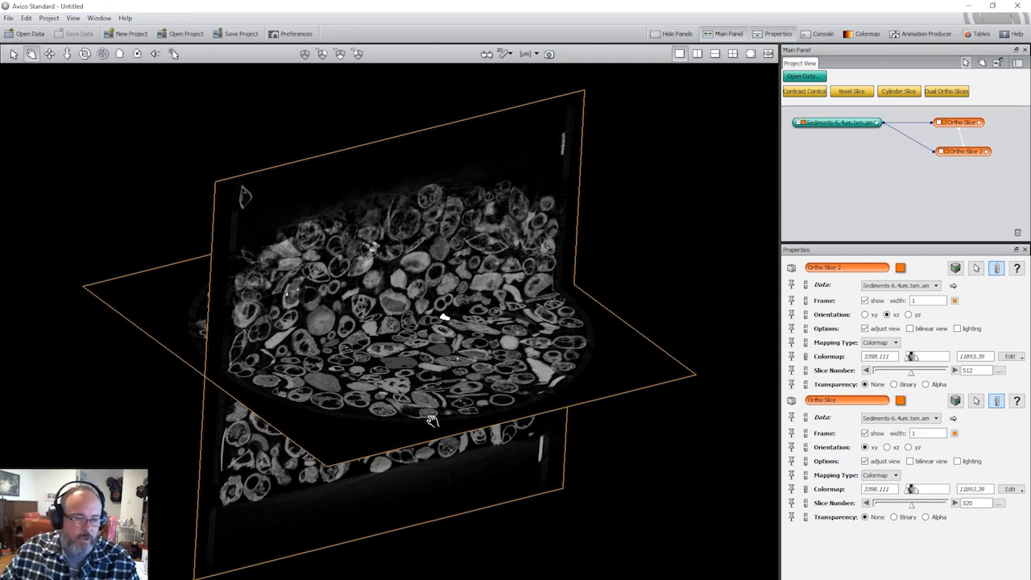
drag(443, 393, 367, 256)
drag(408, 332, 729, 432)
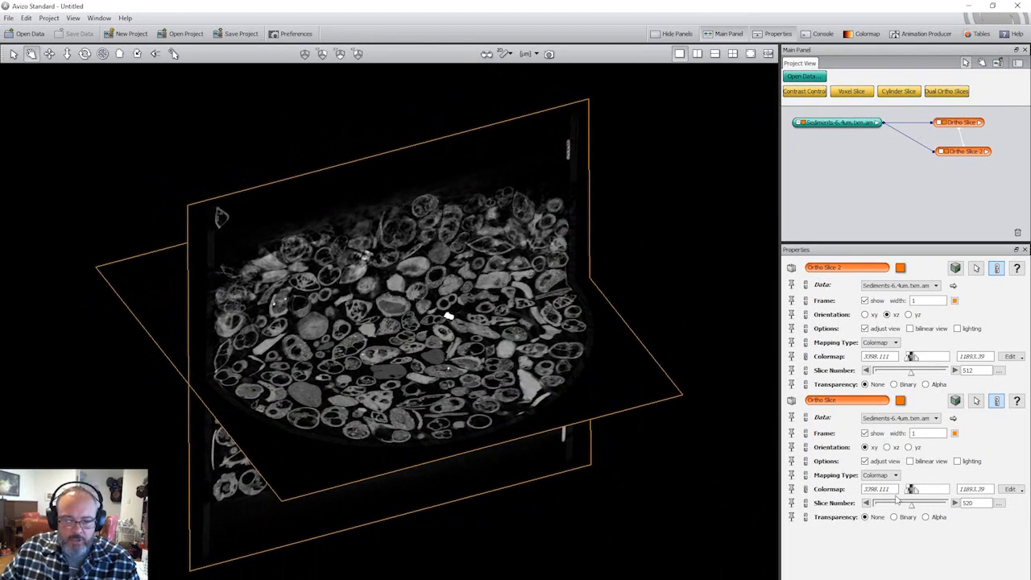
Look at the options for the connection on the first Ortho Slice's Colormap port, dismiss them, and deselect both modules
click(805, 490)
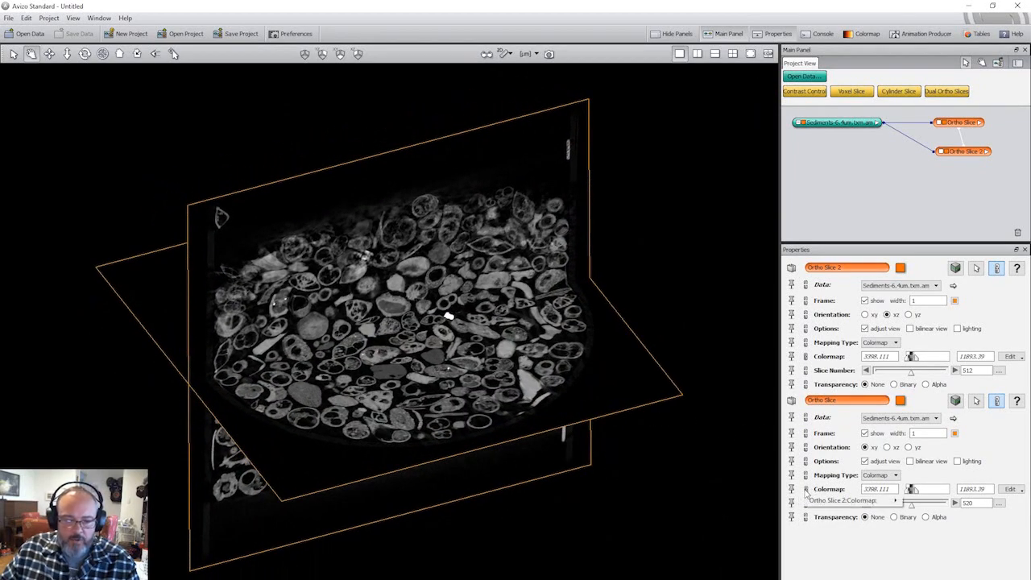
mouse_move(821, 503)
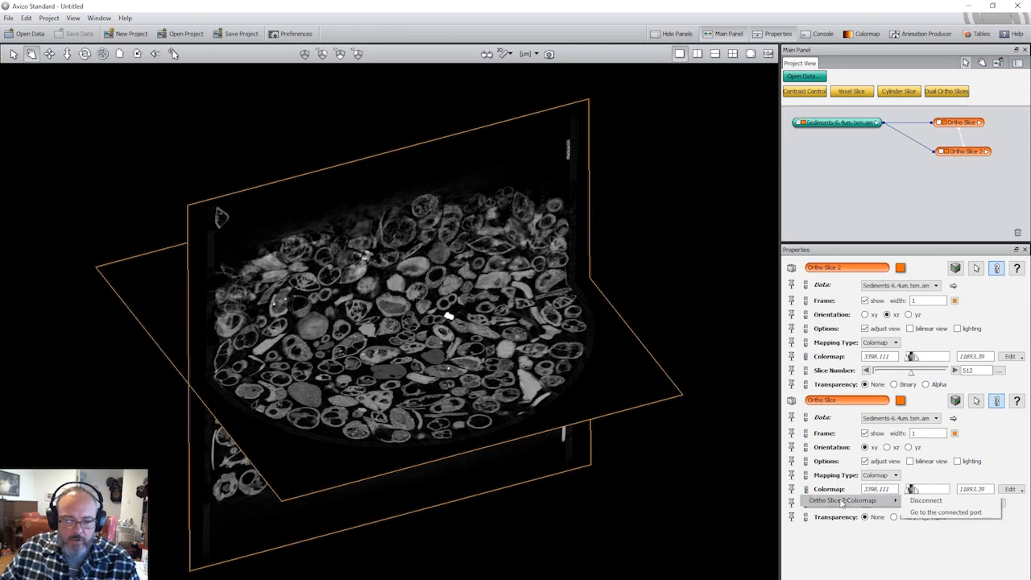
click(933, 502)
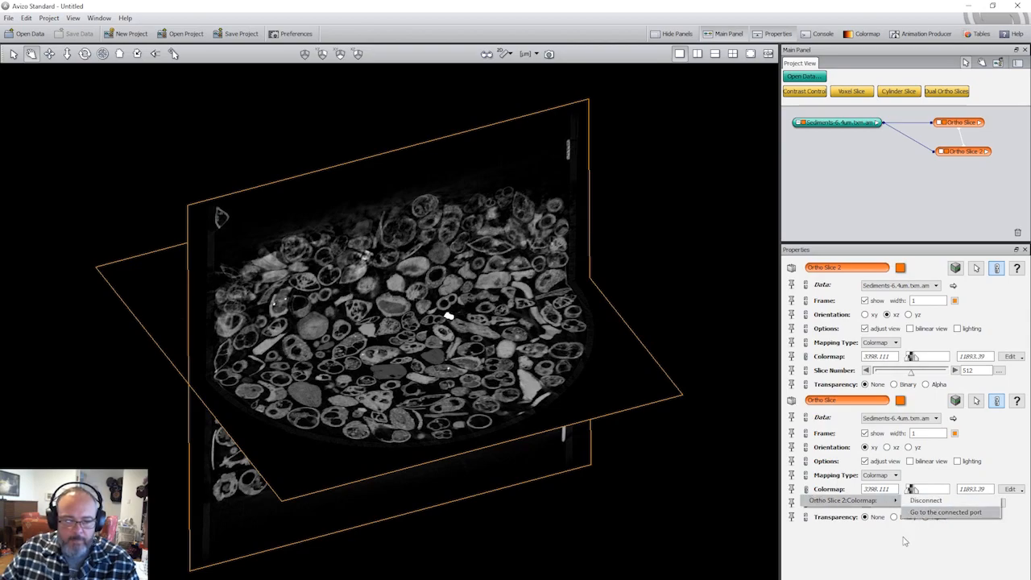
click(932, 204)
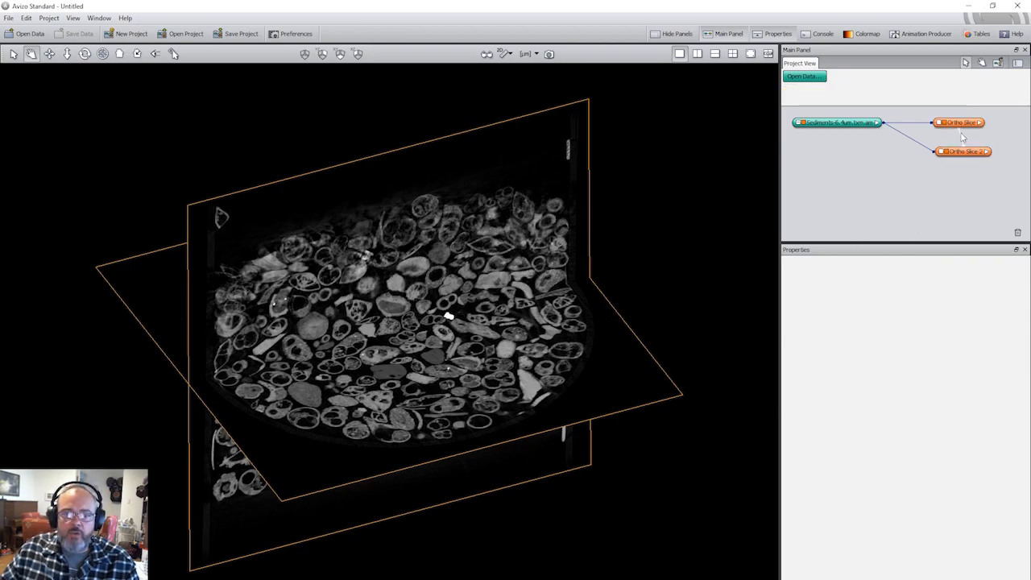
Reposition the two Ortho Slice modules farther apart in the project and toggle Ortho Slice 2's visibility, leaving it hidden
drag(962, 124, 977, 152)
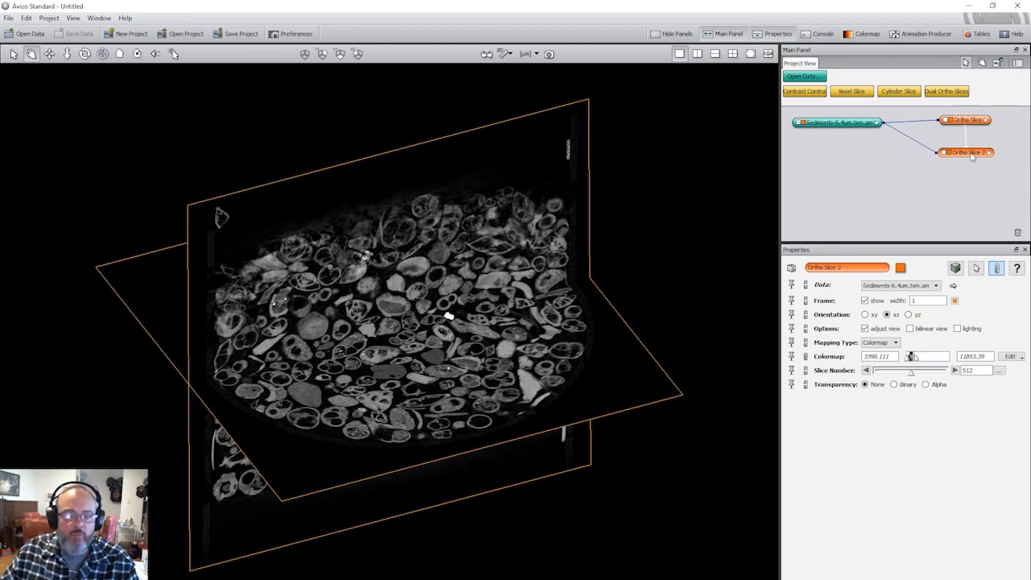
drag(970, 154, 972, 154)
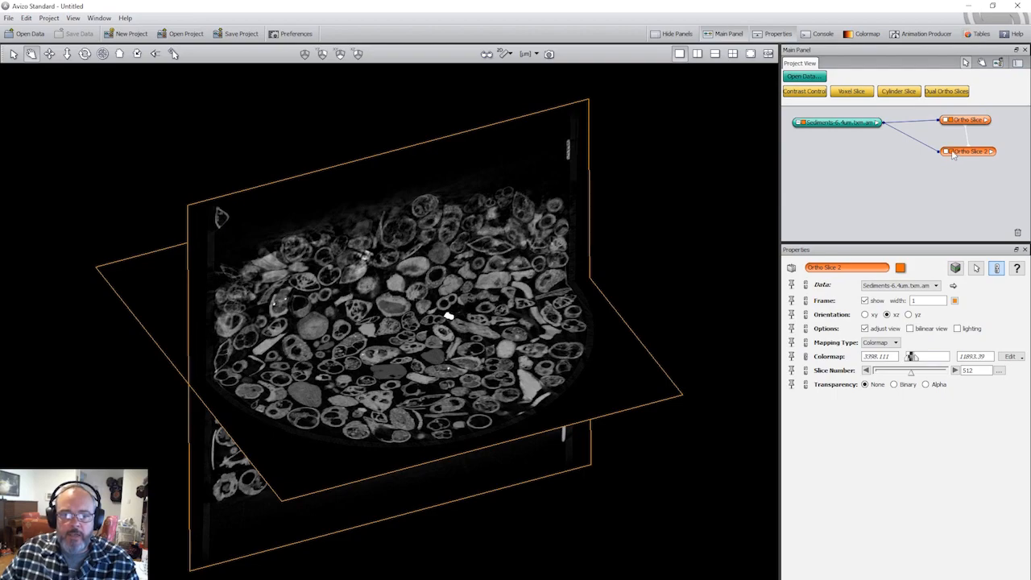
click(952, 156)
click(952, 155)
click(952, 155)
click(952, 155)
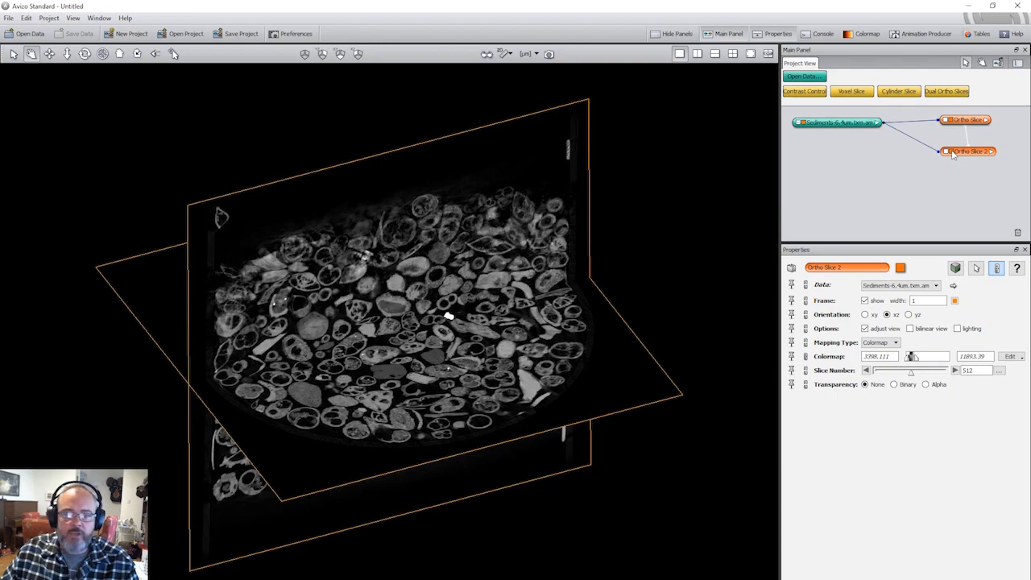
click(952, 156)
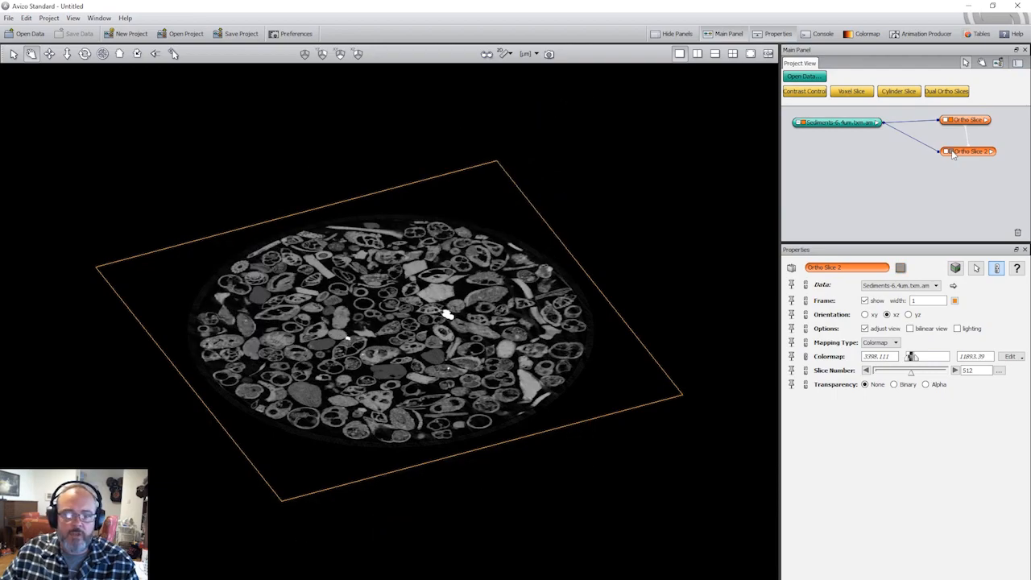
Toggle Ortho Slice 2 back on, nudge its module in the project, and inspect both intersecting slices from another angle
click(952, 156)
click(953, 156)
click(952, 155)
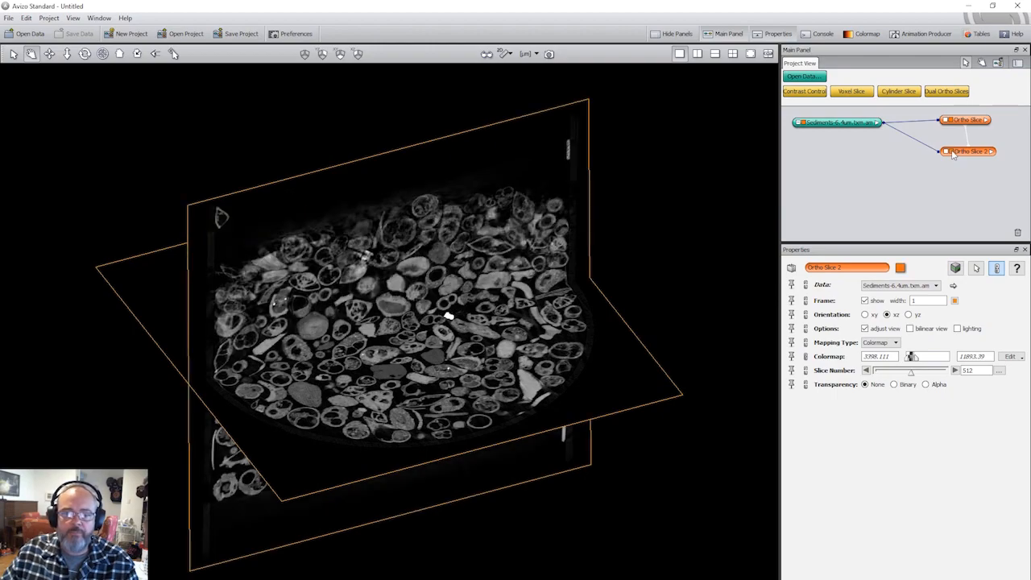
drag(967, 154, 971, 148)
drag(225, 314, 360, 395)
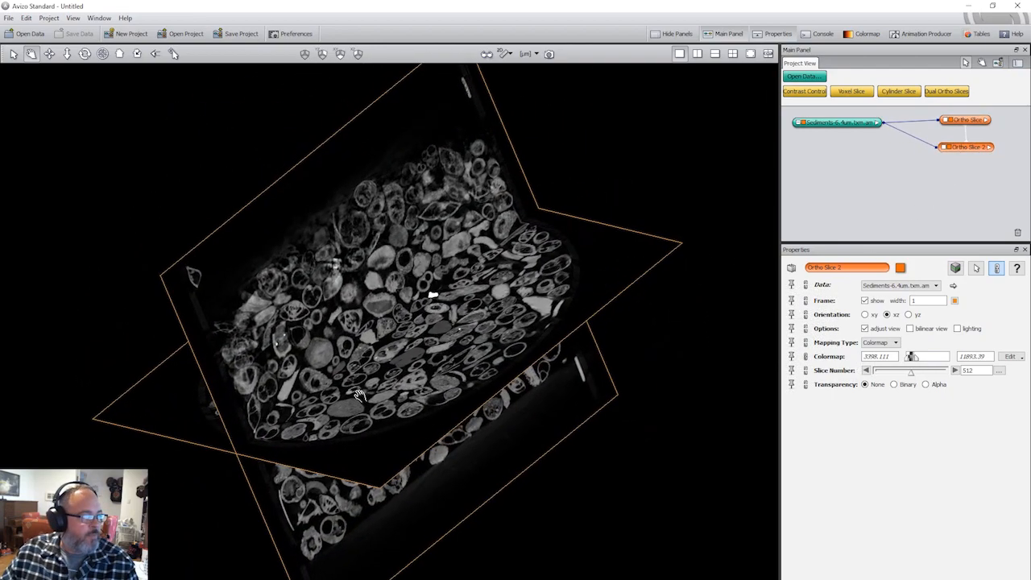
Hide both Ortho Slices and attach a Volume Rendering module to the Sediments-6.4um data
click(945, 147)
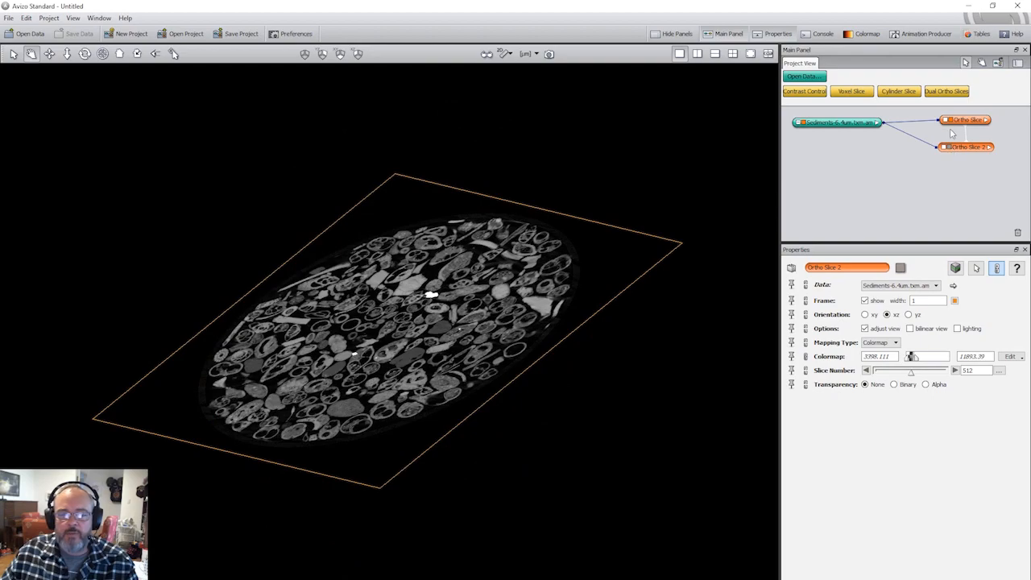
click(949, 120)
click(846, 123)
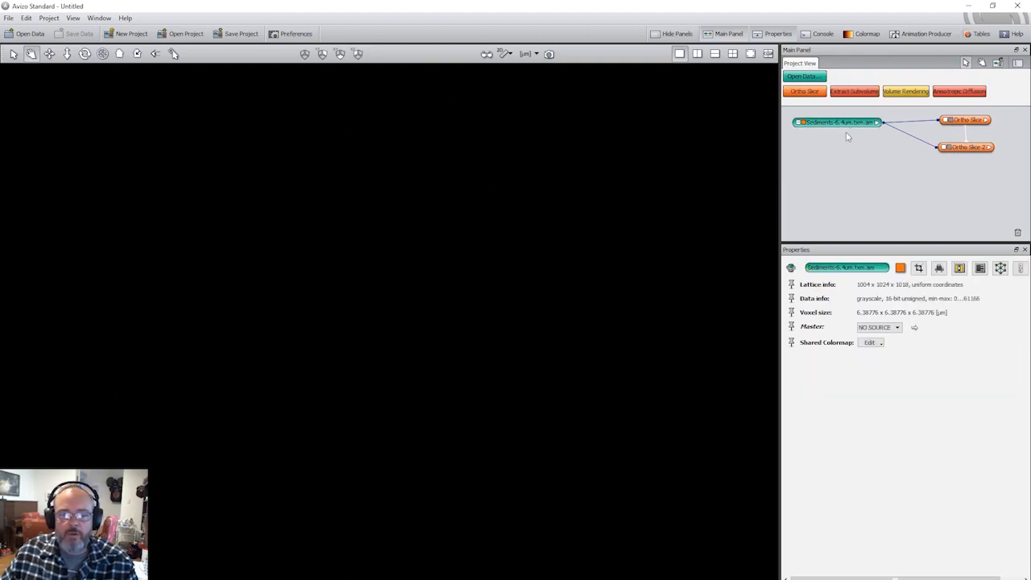
drag(838, 127, 840, 133)
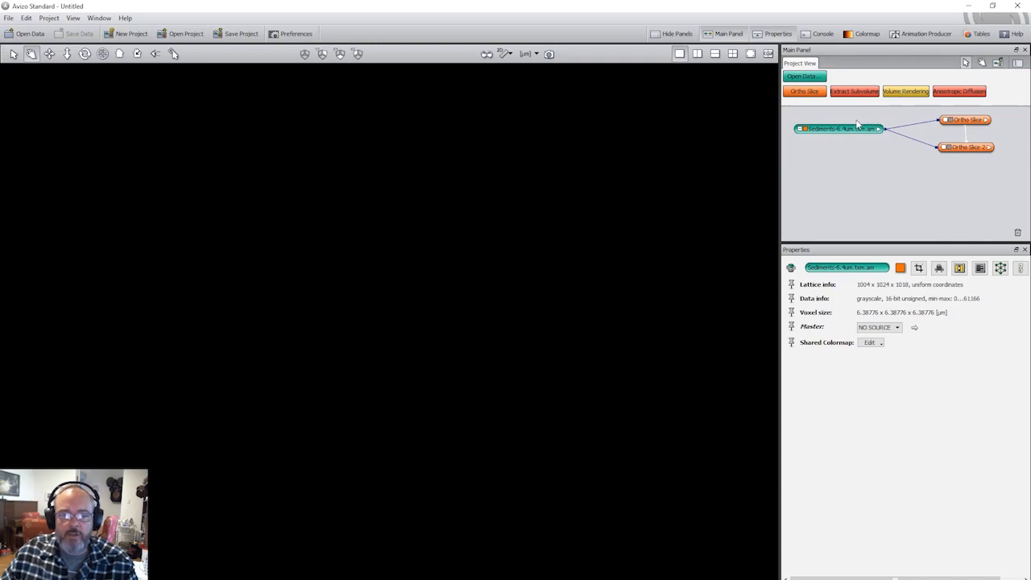
right_click(851, 129)
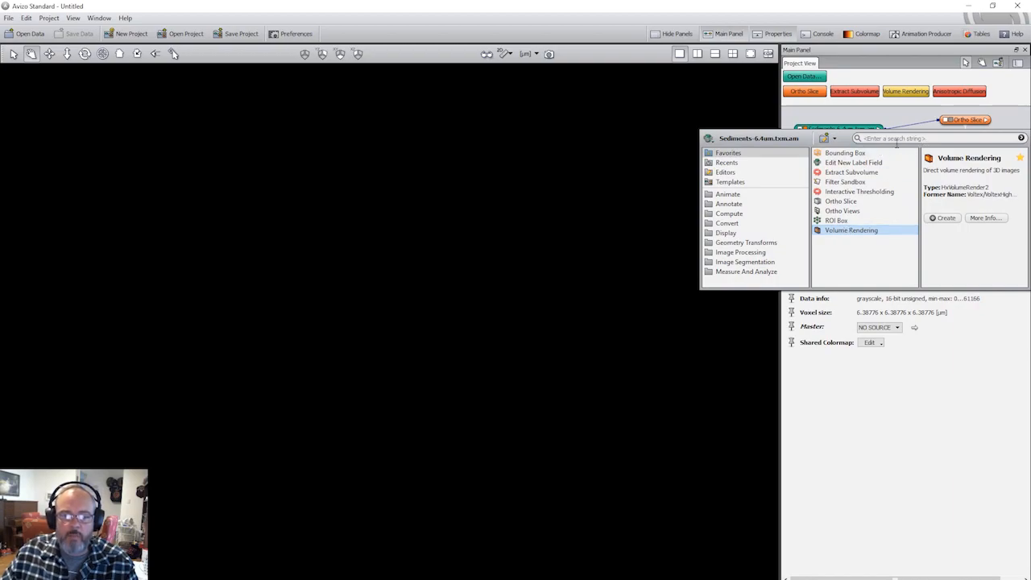
click(945, 218)
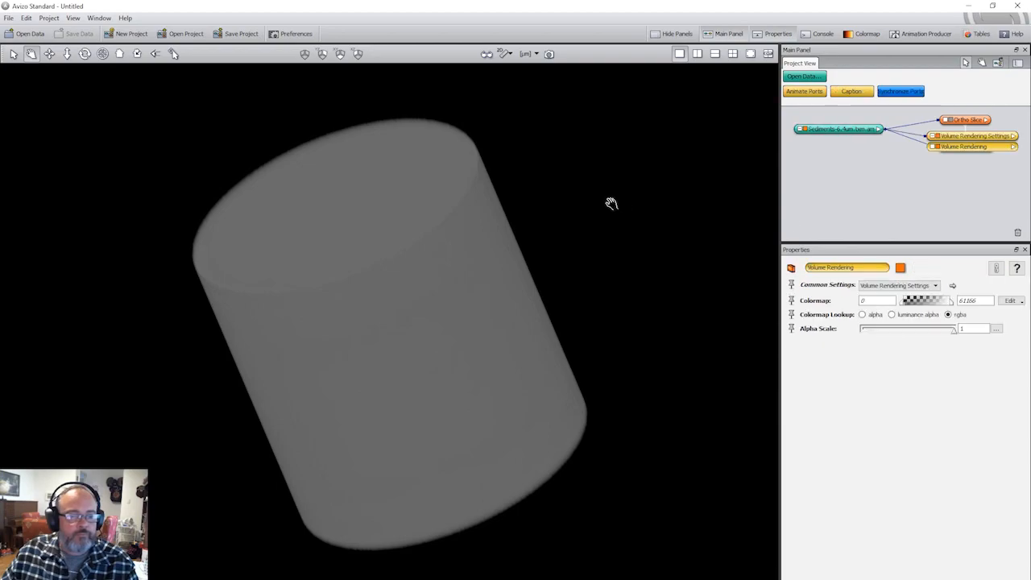
Narrow the Volume Rendering's colormap range to 4218.345–15467.26 to isolate the grains from the background
drag(410, 232, 341, 269)
drag(449, 375, 613, 265)
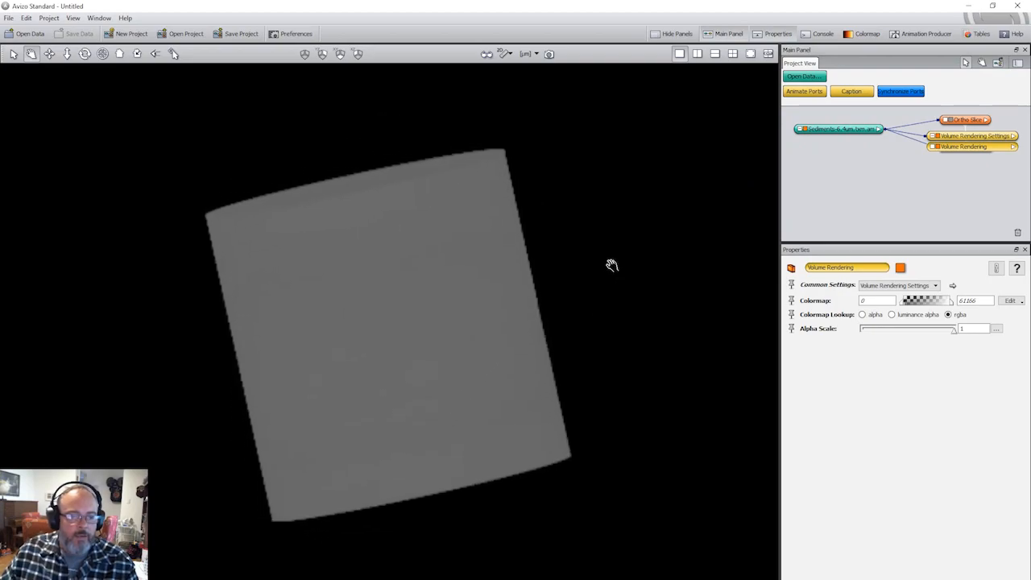
drag(315, 177, 389, 226)
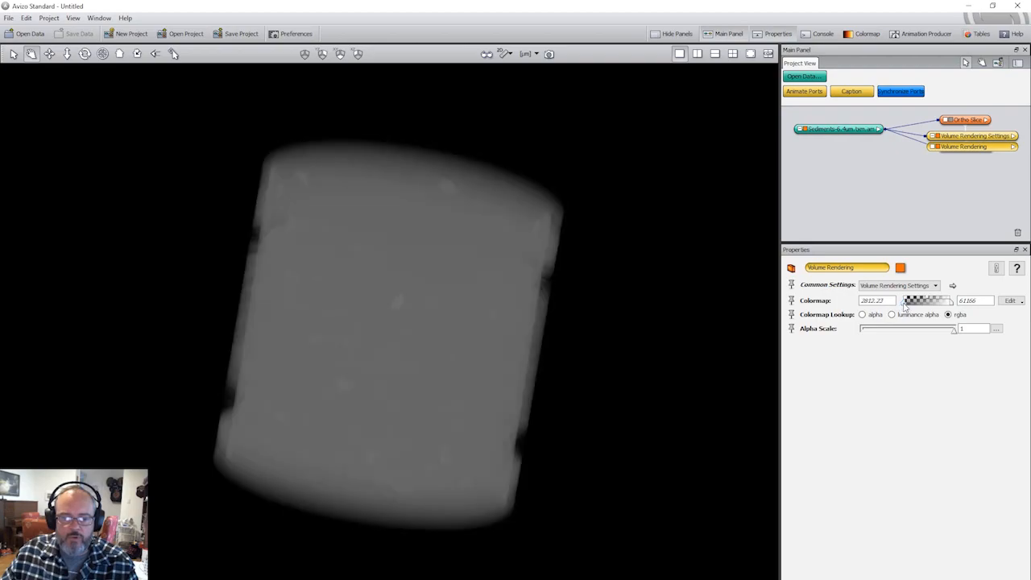
drag(905, 303, 903, 304)
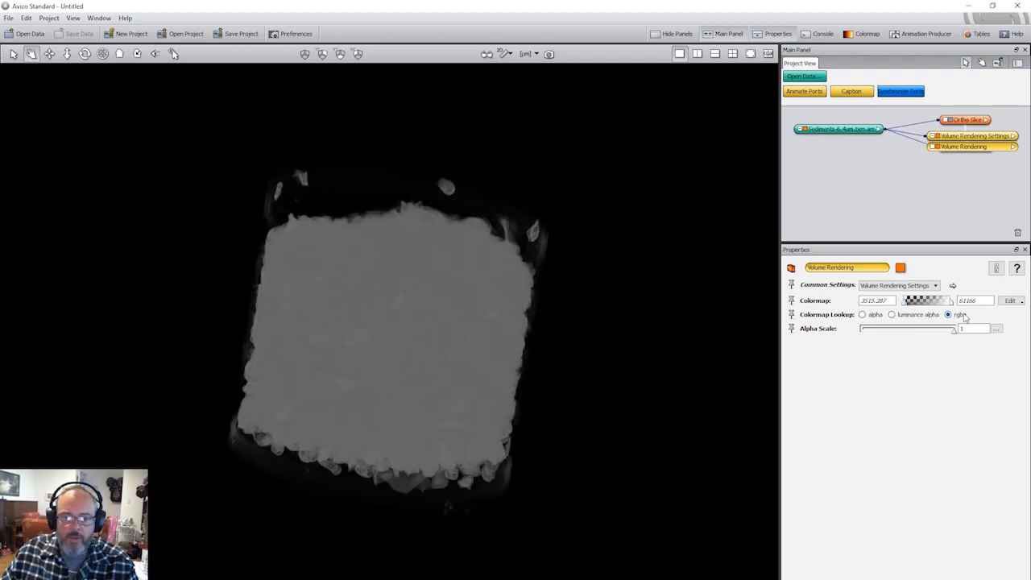
drag(953, 305, 918, 313)
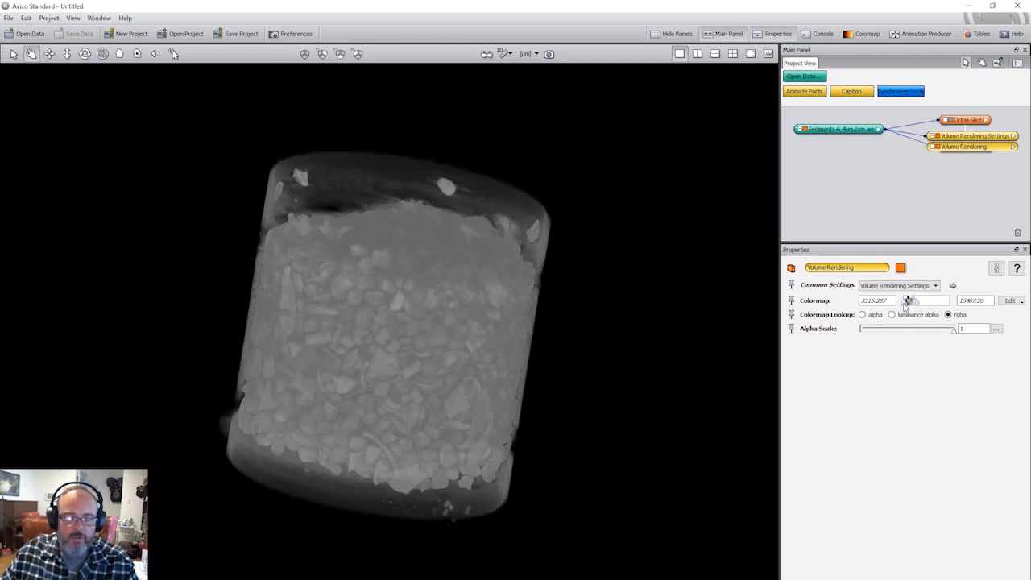
drag(906, 303, 908, 303)
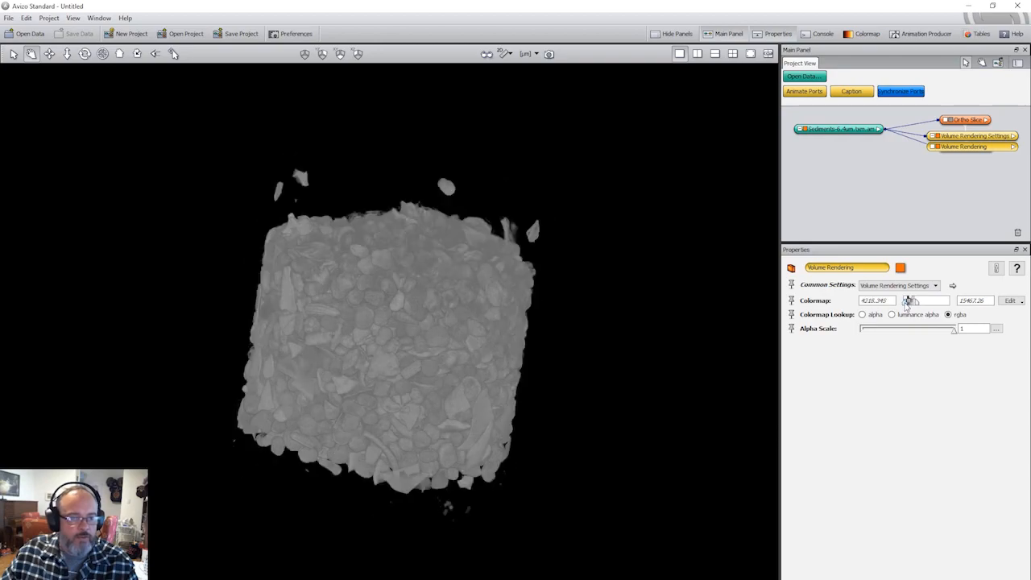
Examine the grains of the rendered sediment volume up close from several sides
scroll(442, 375, up, 8)
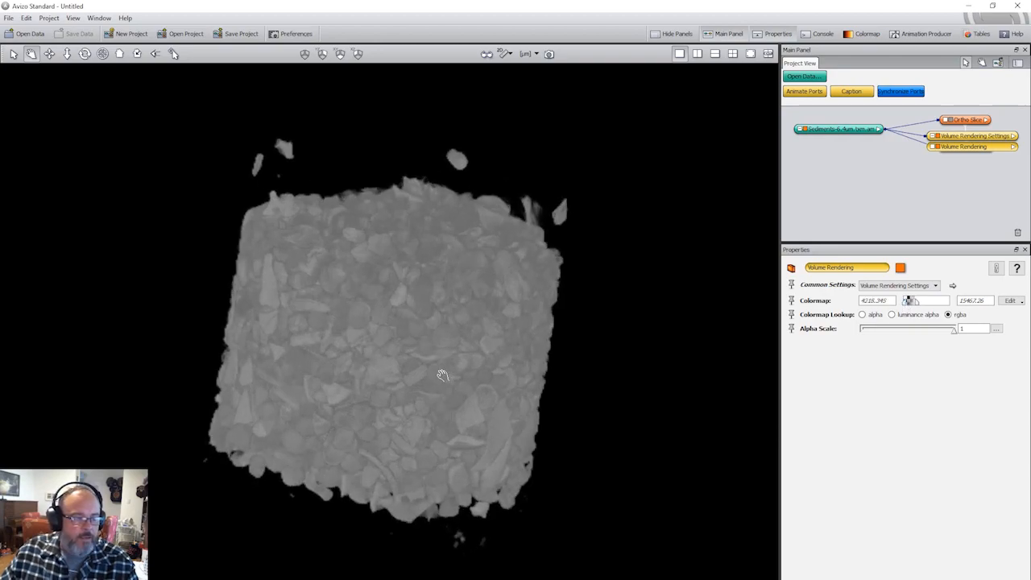
drag(545, 323, 518, 306)
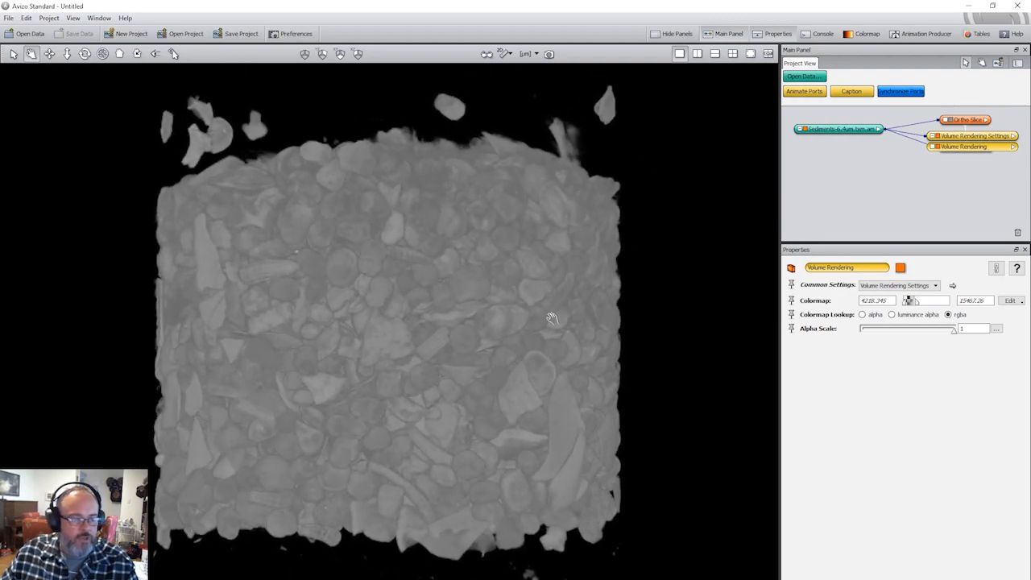
drag(440, 235, 318, 288)
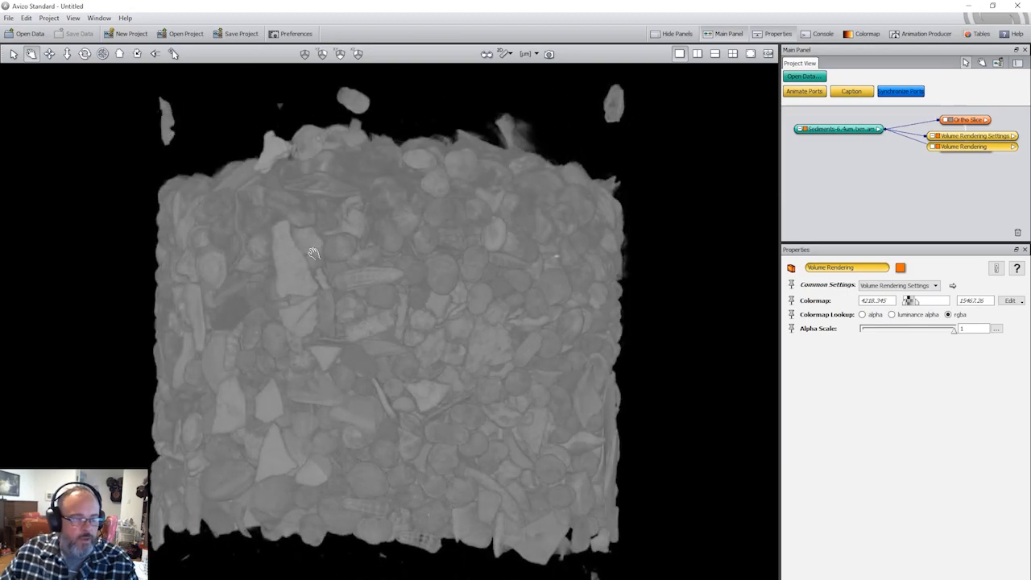
mouse_move(419, 206)
mouse_down()
mouse_move(421, 336)
mouse_move(424, 202)
mouse_up()
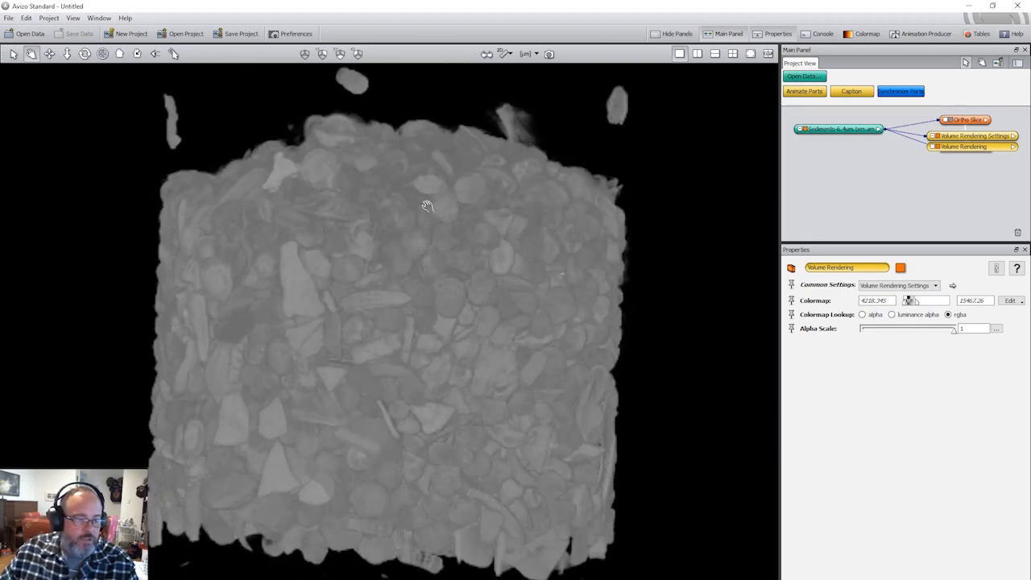
drag(416, 343, 483, 320)
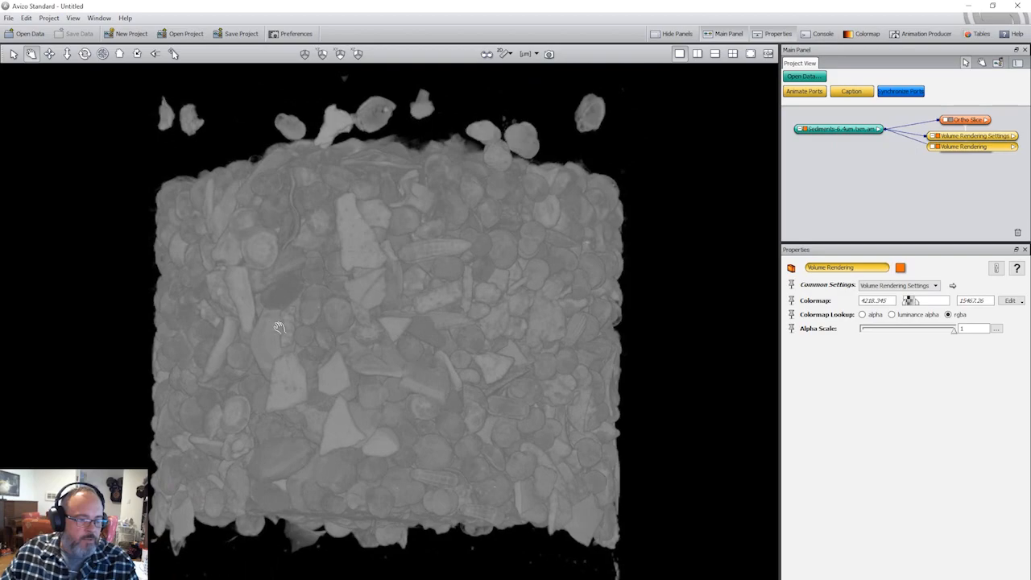
drag(279, 327, 449, 341)
drag(259, 301, 331, 295)
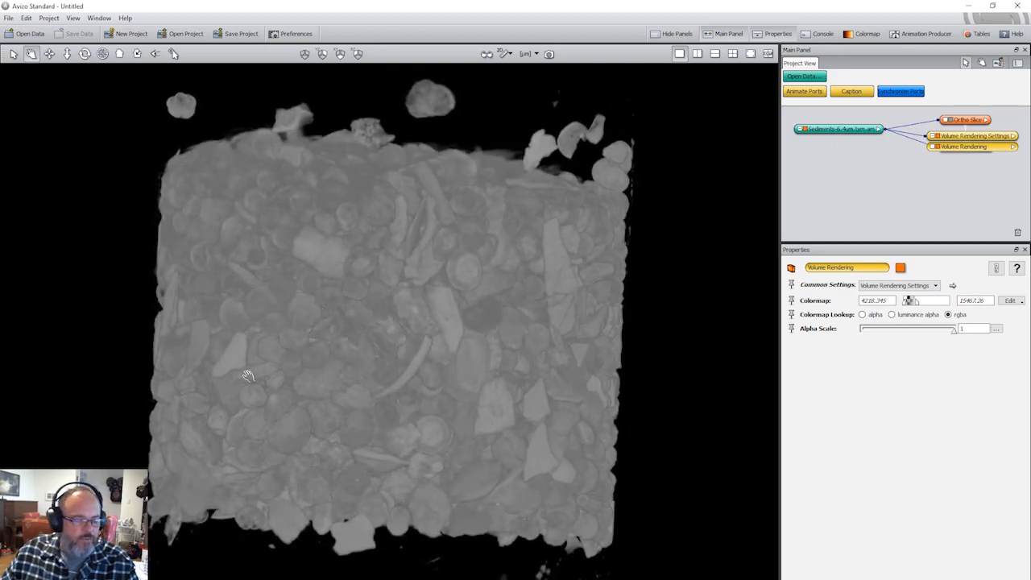
drag(263, 354, 396, 353)
drag(299, 319, 380, 320)
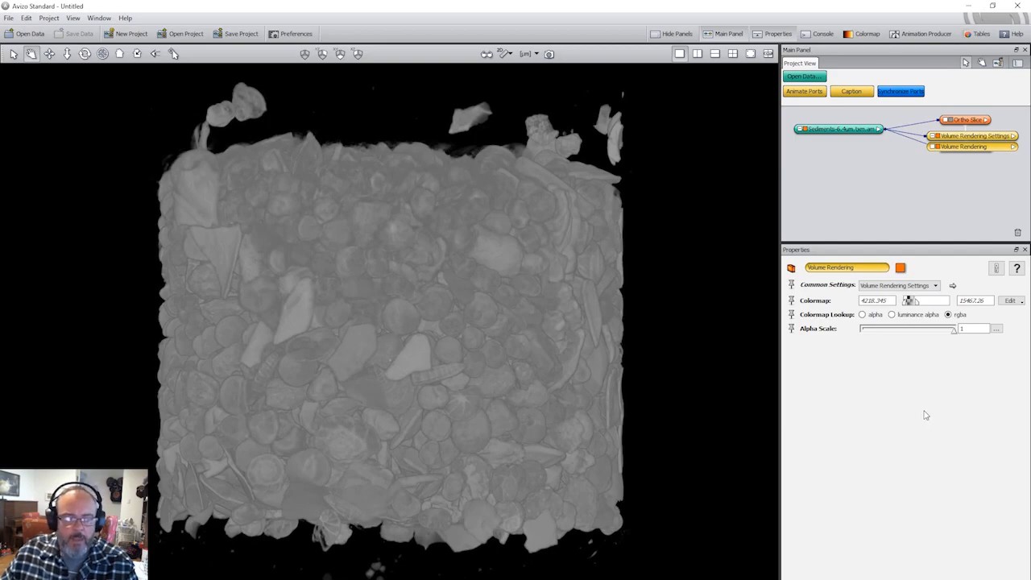
mouse_move(444, 288)
mouse_down()
mouse_move(454, 349)
mouse_move(437, 281)
mouse_move(441, 291)
mouse_up()
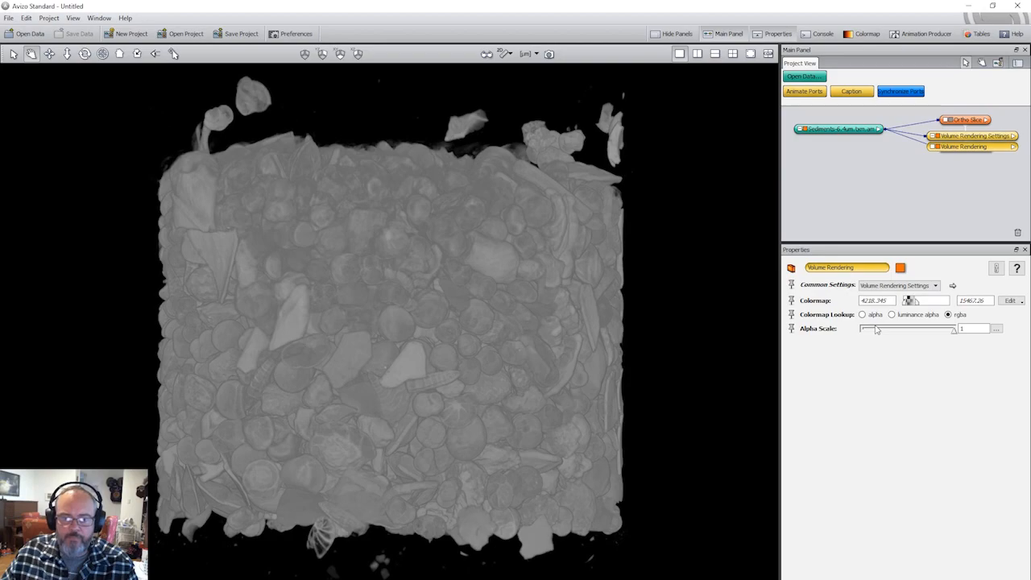
Move the volume rendering modules clear of Ortho Slice 2 and compare the properties of Volume Rendering and Volume Rendering Settings
click(971, 137)
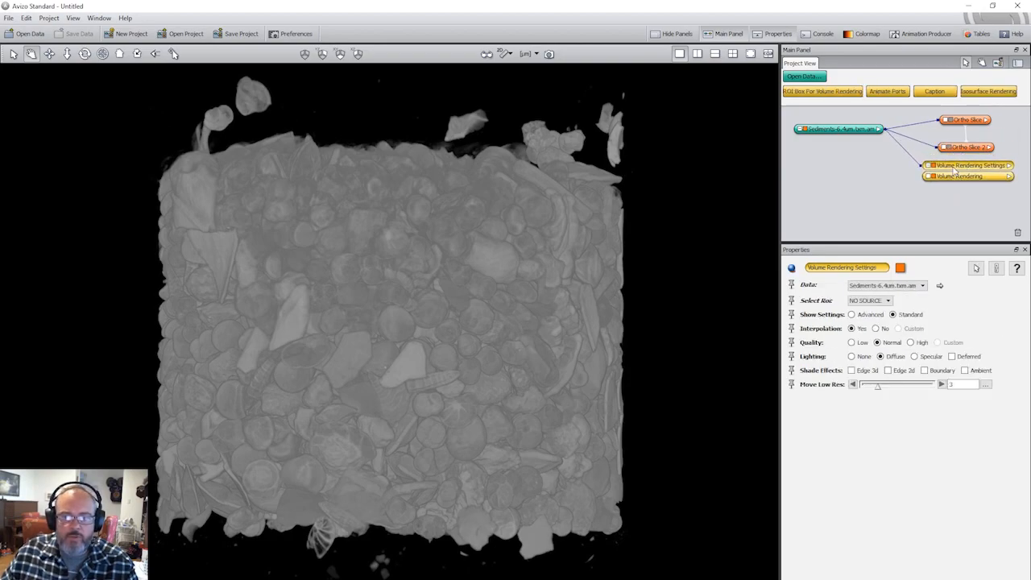
click(957, 177)
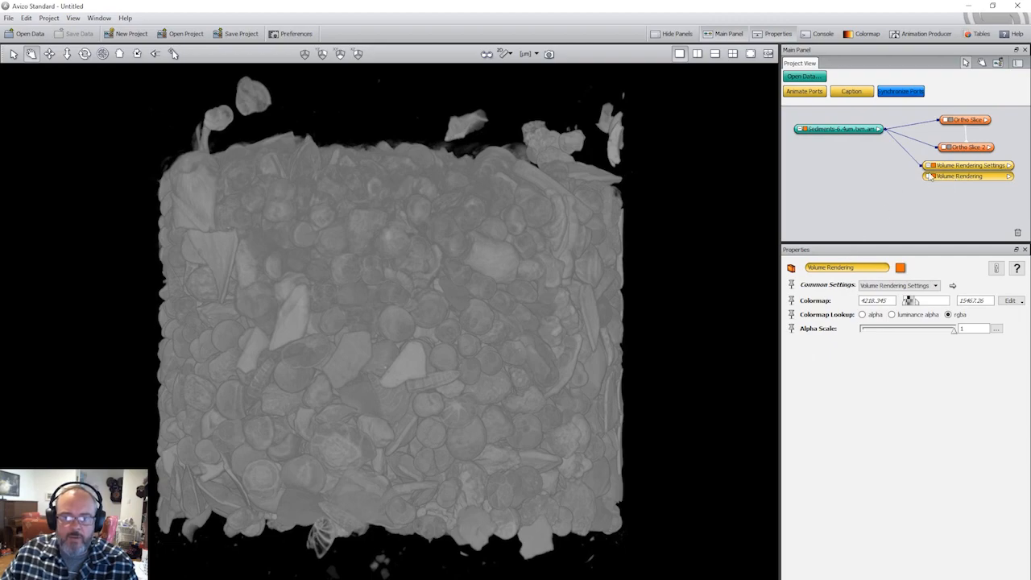
click(957, 166)
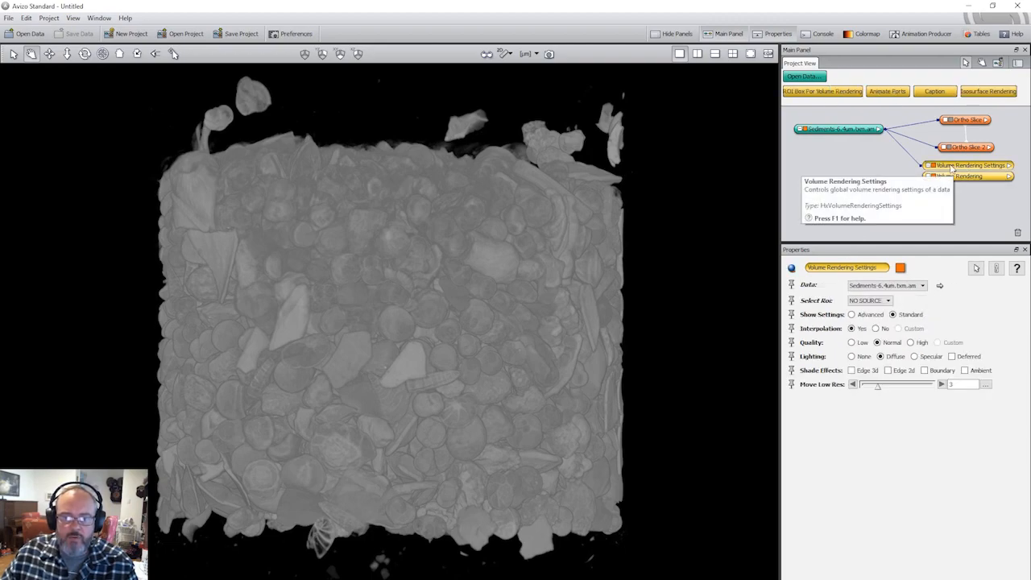
Set the volume rendering lighting to Specular with Deferred enabled and inspect the shaded grains
click(915, 357)
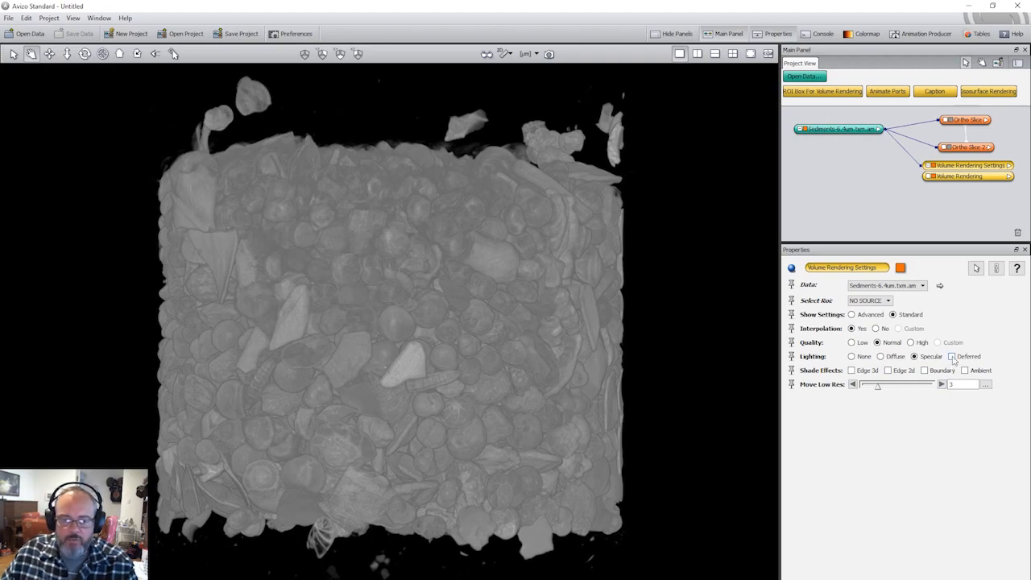
click(952, 356)
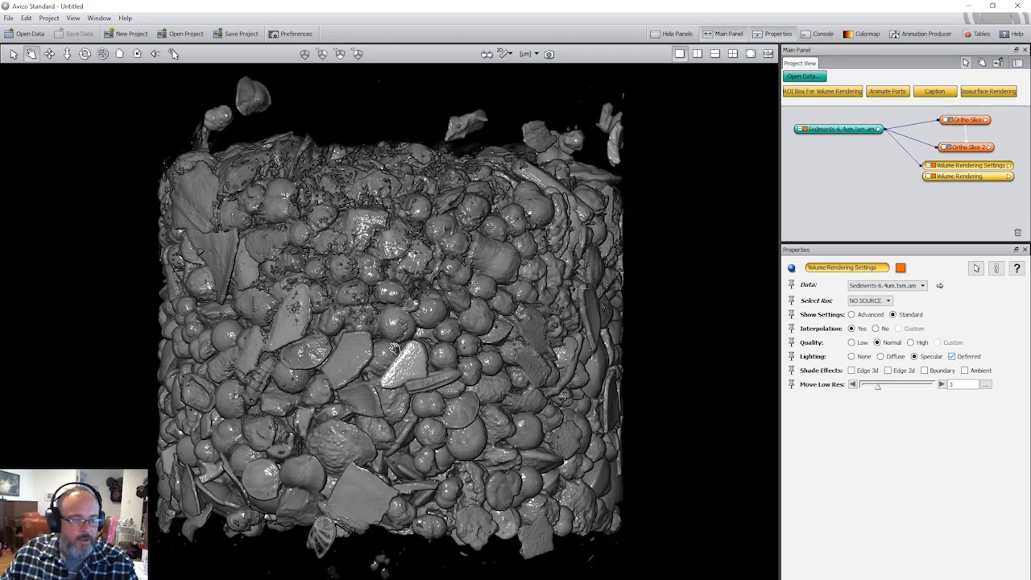
mouse_move(370, 344)
mouse_down()
mouse_move(481, 341)
mouse_move(376, 345)
mouse_move(427, 305)
mouse_move(404, 228)
mouse_move(409, 364)
mouse_up()
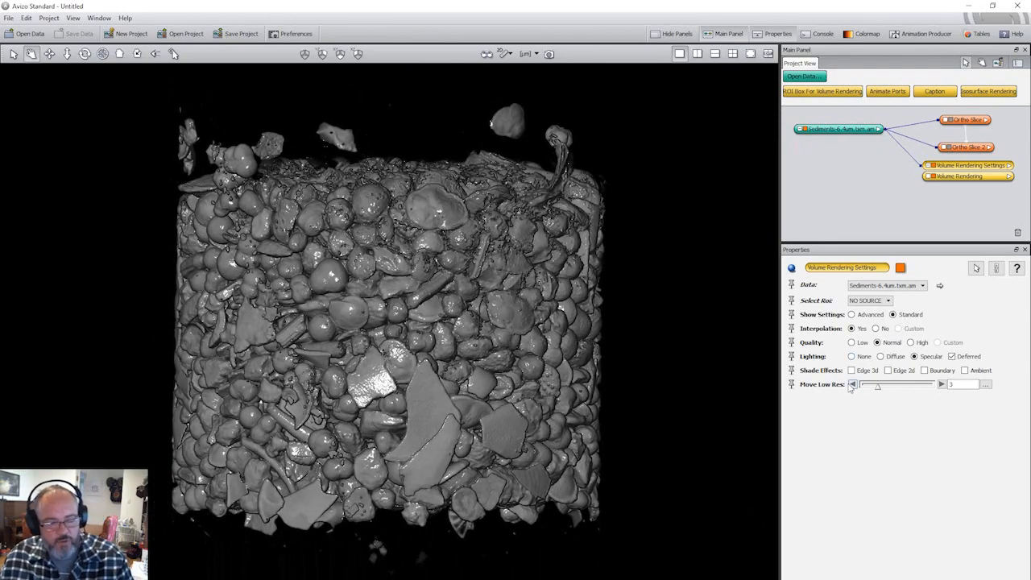
Display the Volume Rendering module's properties, look at its Alpha Scale setting, and deselect the module
click(959, 177)
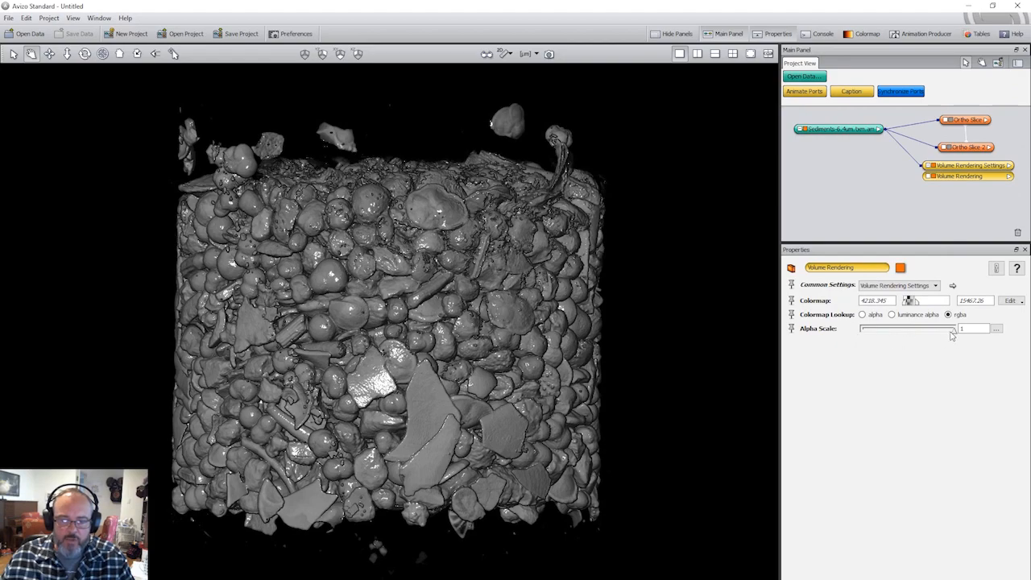
drag(956, 334, 972, 366)
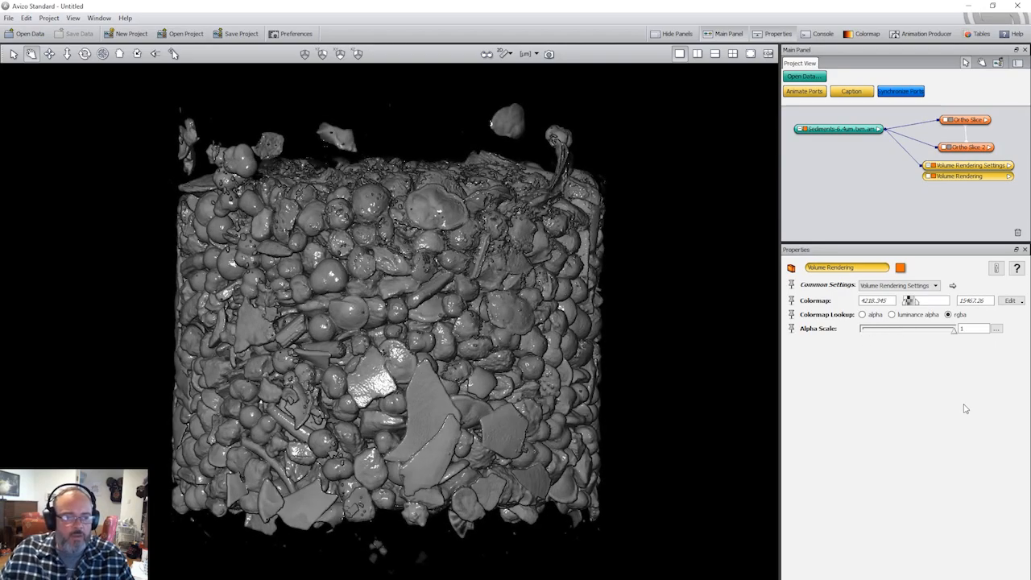
click(847, 152)
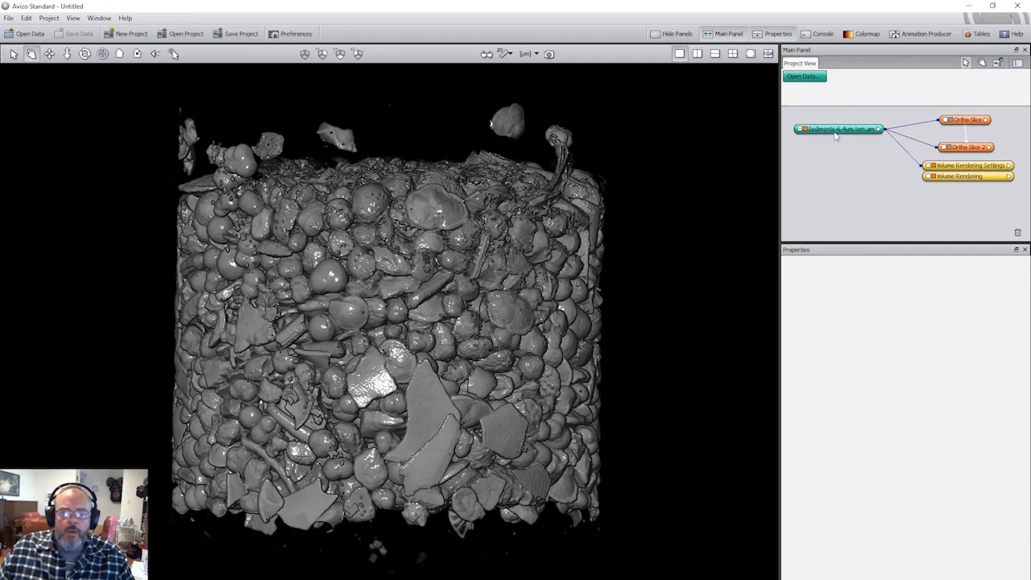
Tidy the project layout by repositioning the Sediments-6.4um data, Ortho Slice 2 and the volume rendering modules
click(839, 131)
drag(839, 131, 834, 148)
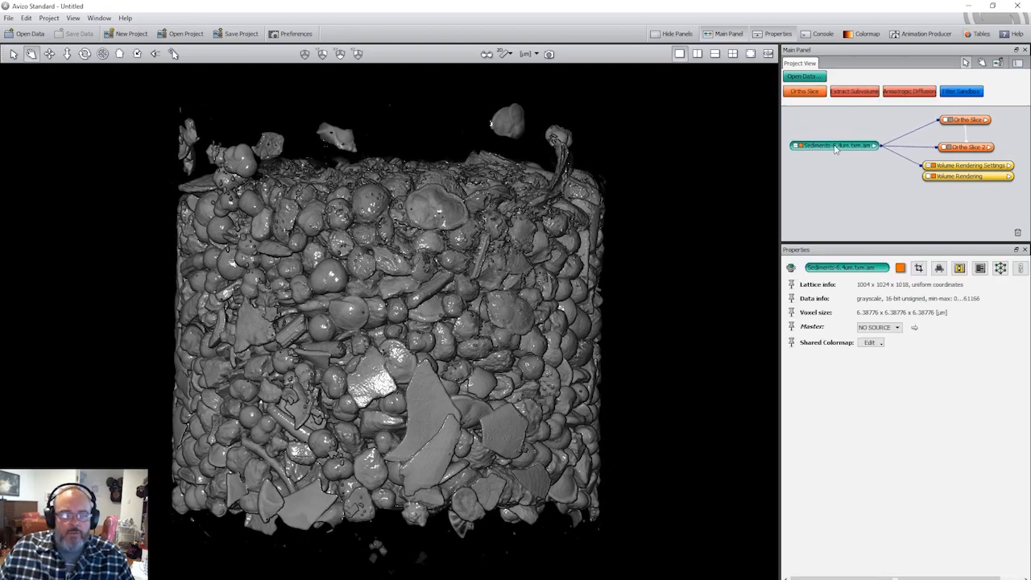
click(968, 177)
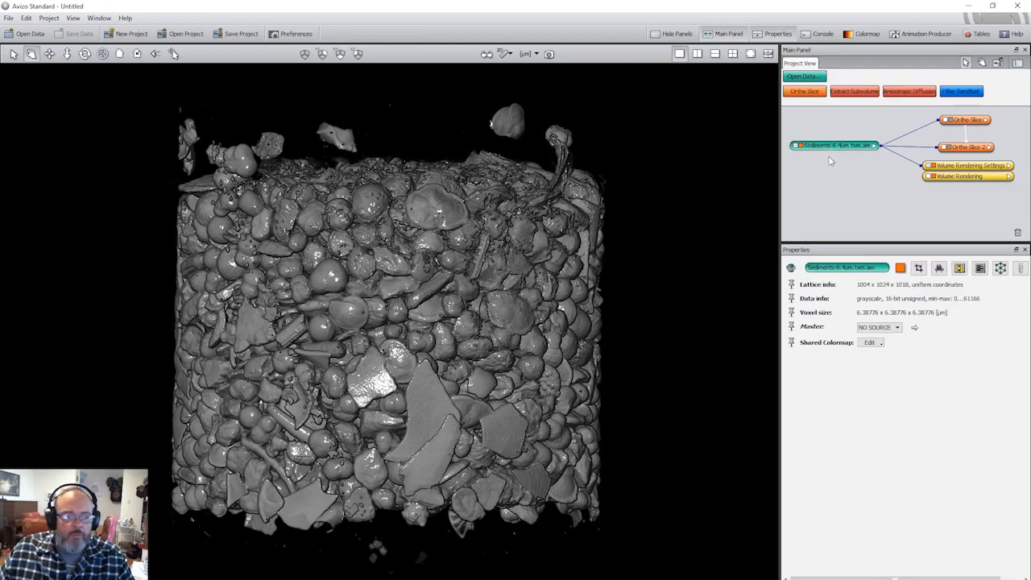
drag(835, 148, 838, 141)
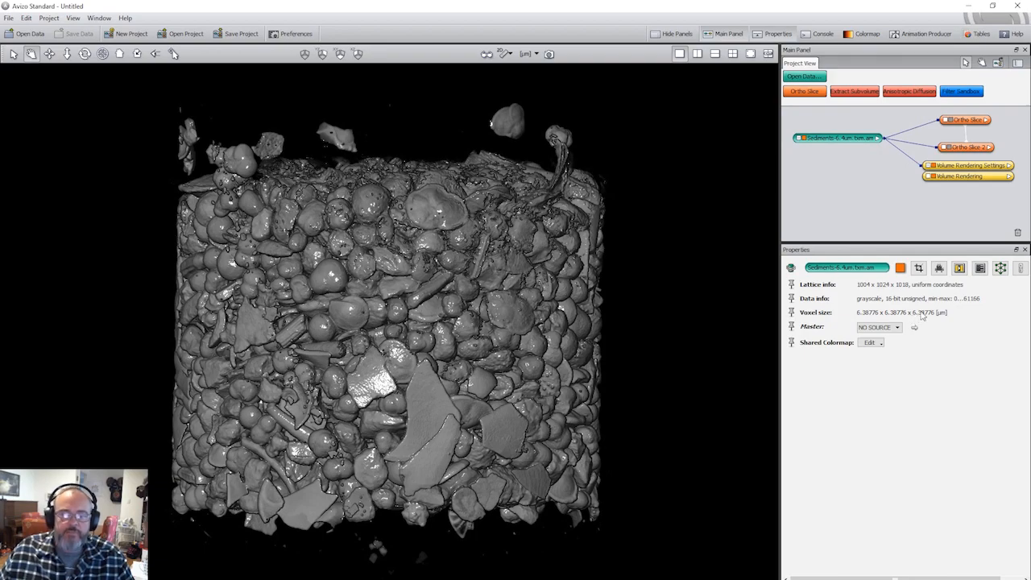
mouse_move(965, 143)
mouse_down()
mouse_move(965, 133)
mouse_move(963, 153)
mouse_up()
click(964, 168)
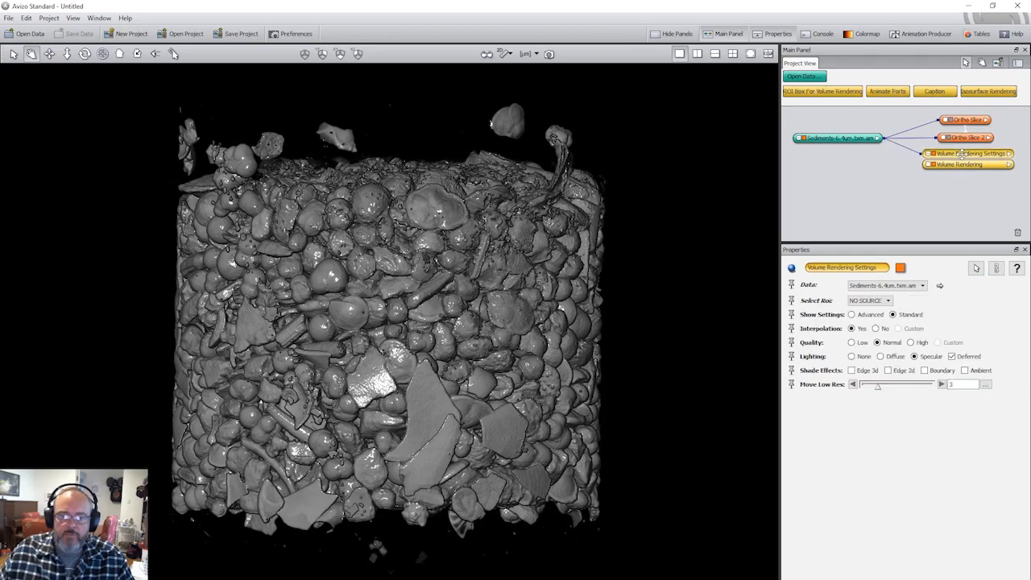
Inspect the shaded volume from another side and hide the Volume Rendering module
drag(392, 196, 334, 352)
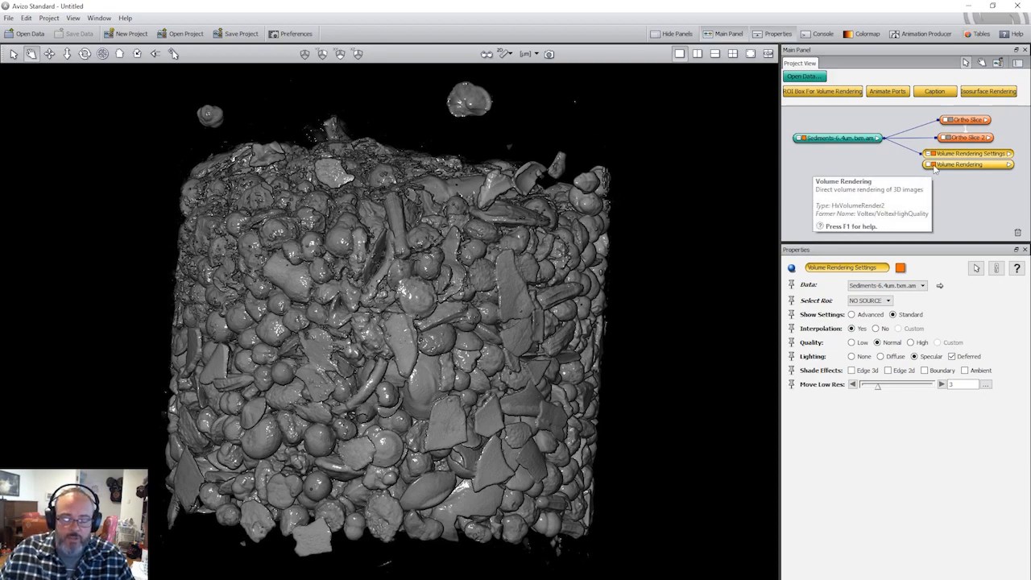
click(932, 164)
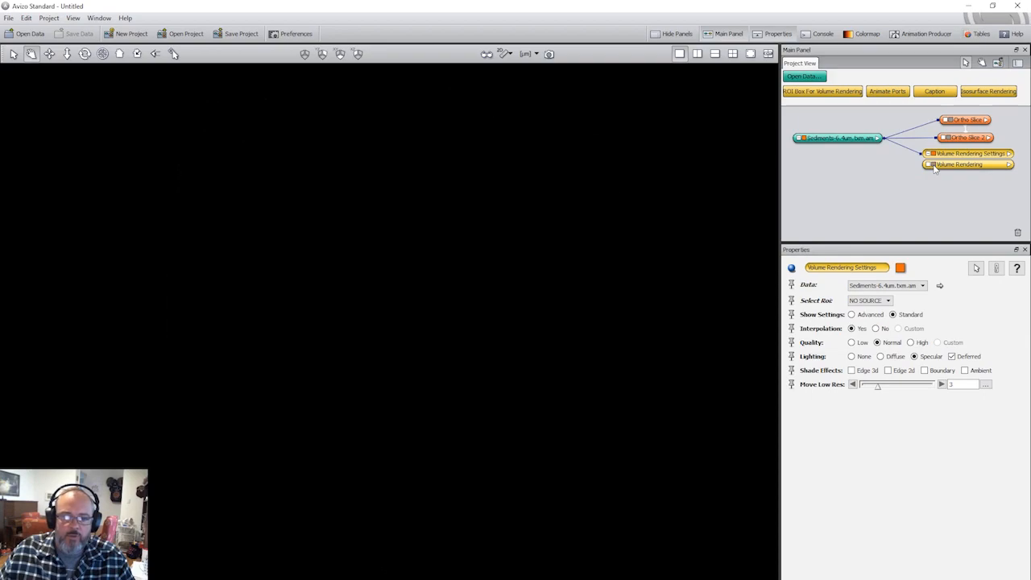
Show Ortho Slice and Ortho Slice 2 and inspect how the two perpendicular slices cut through the sediment volume
click(948, 120)
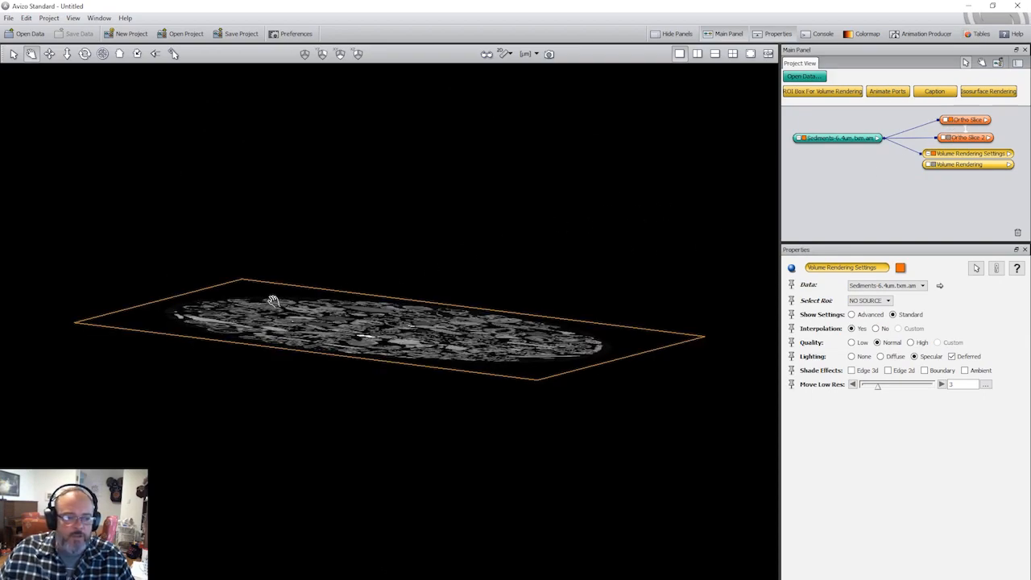
click(950, 138)
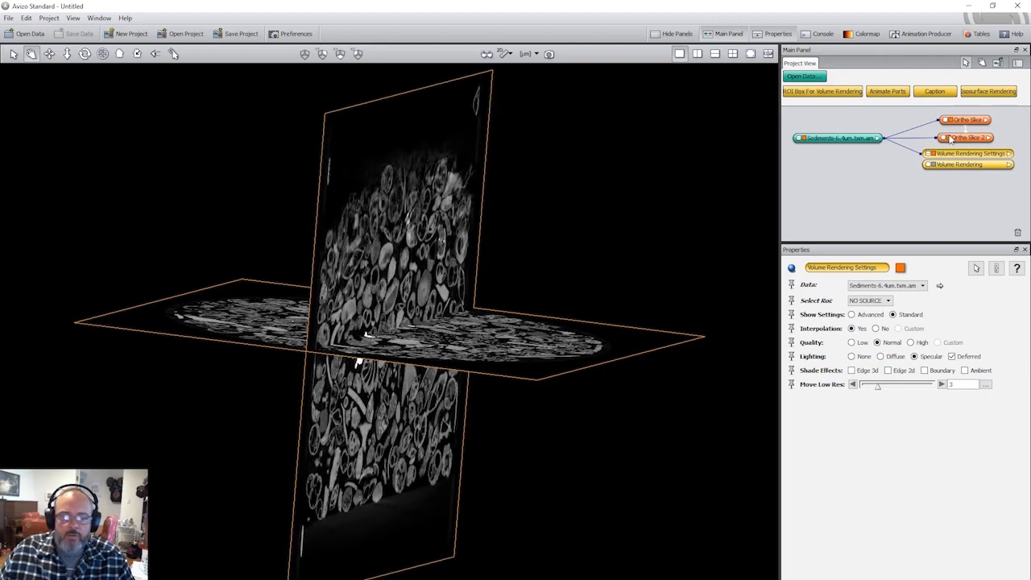
scroll(296, 309, up, 3)
drag(296, 308, 281, 269)
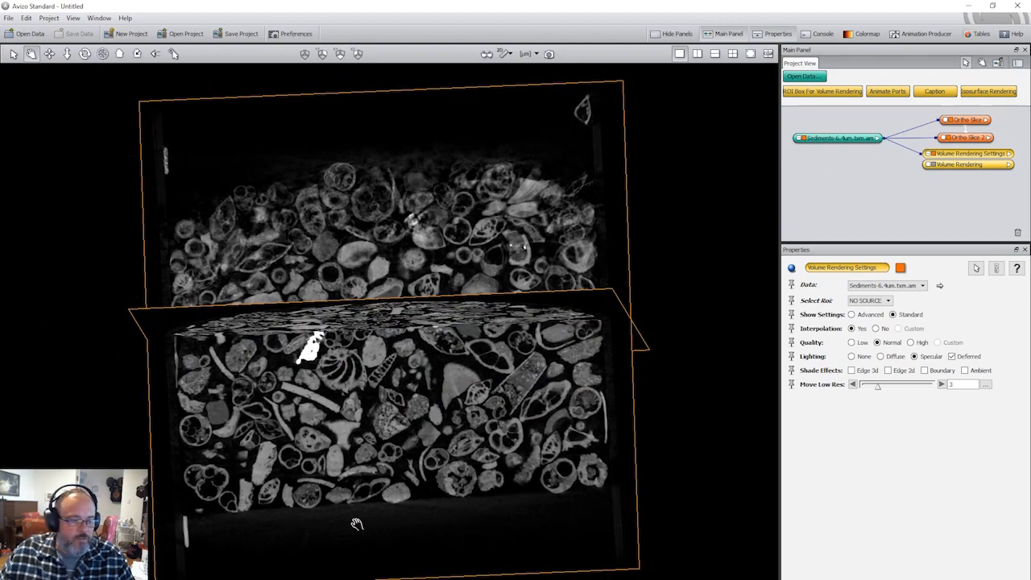
drag(359, 334, 408, 340)
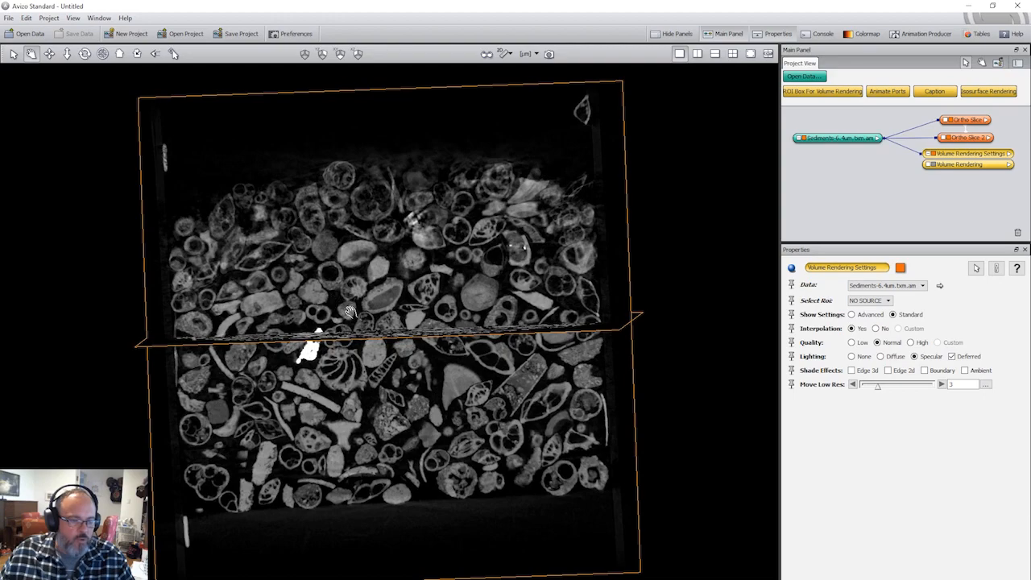
drag(351, 313, 373, 301)
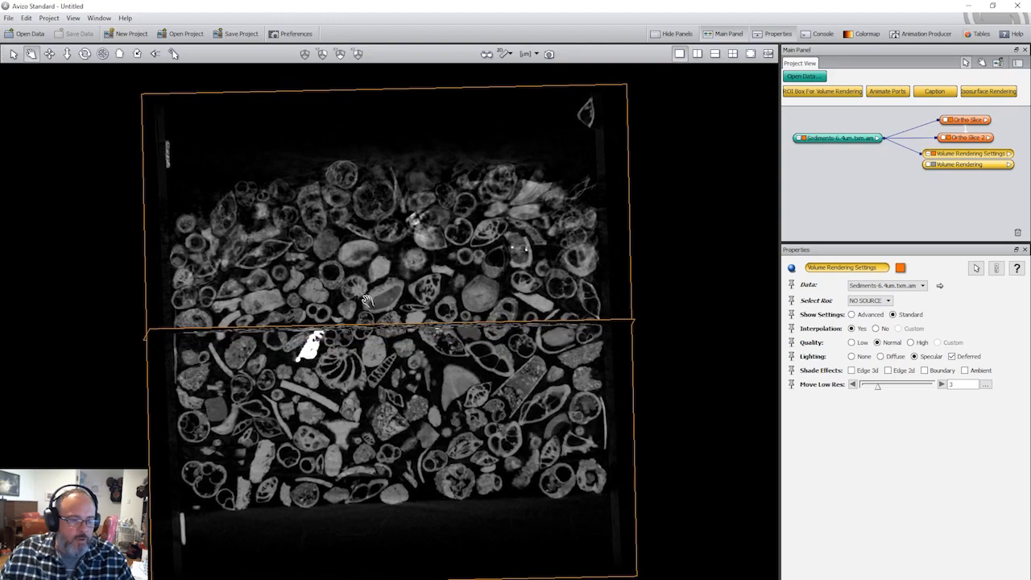
Hide the horizontal Ortho Slice and align the view face-on to the vertical Ortho Slice 2
click(950, 120)
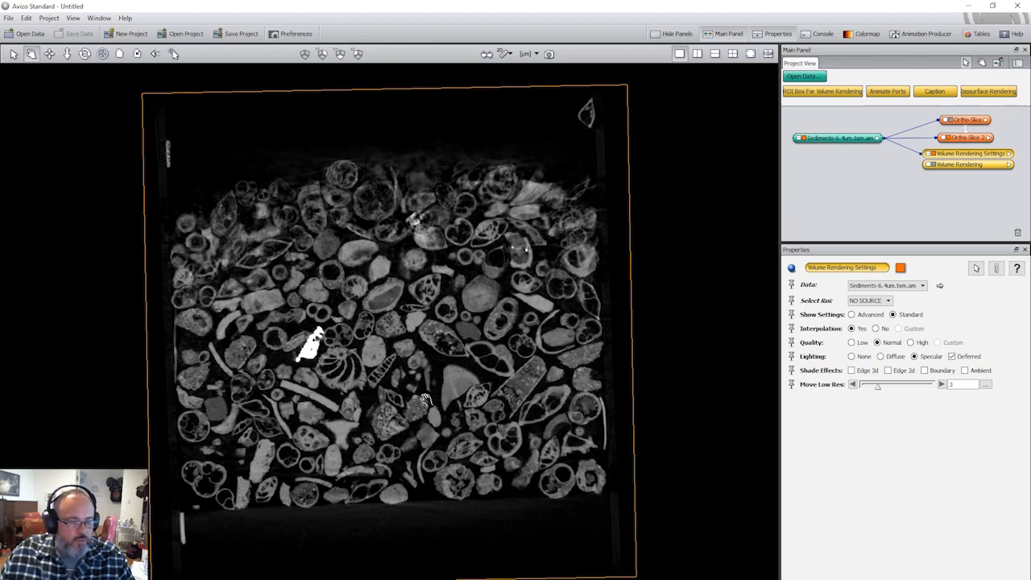
drag(372, 305, 398, 232)
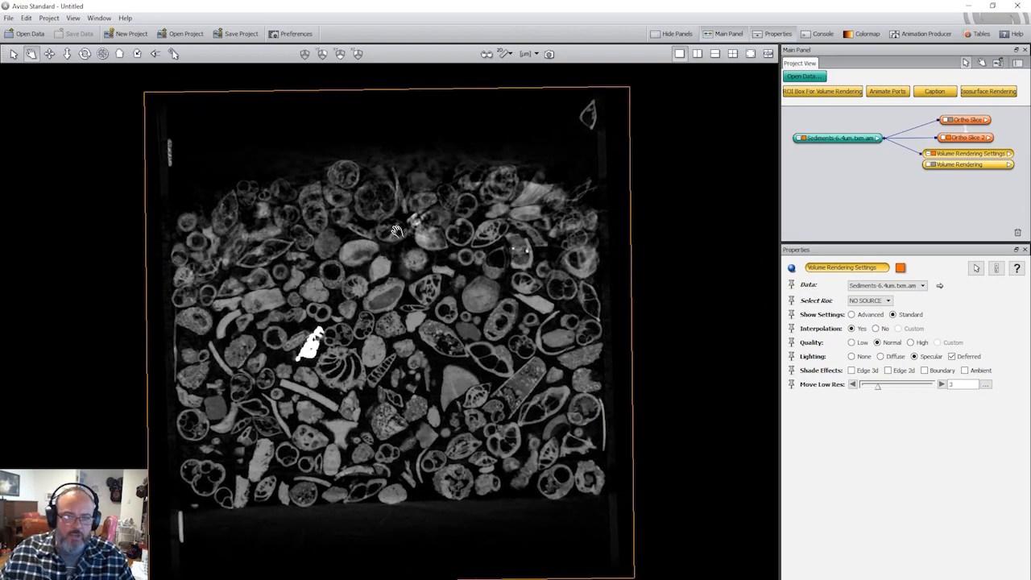
drag(604, 222, 386, 143)
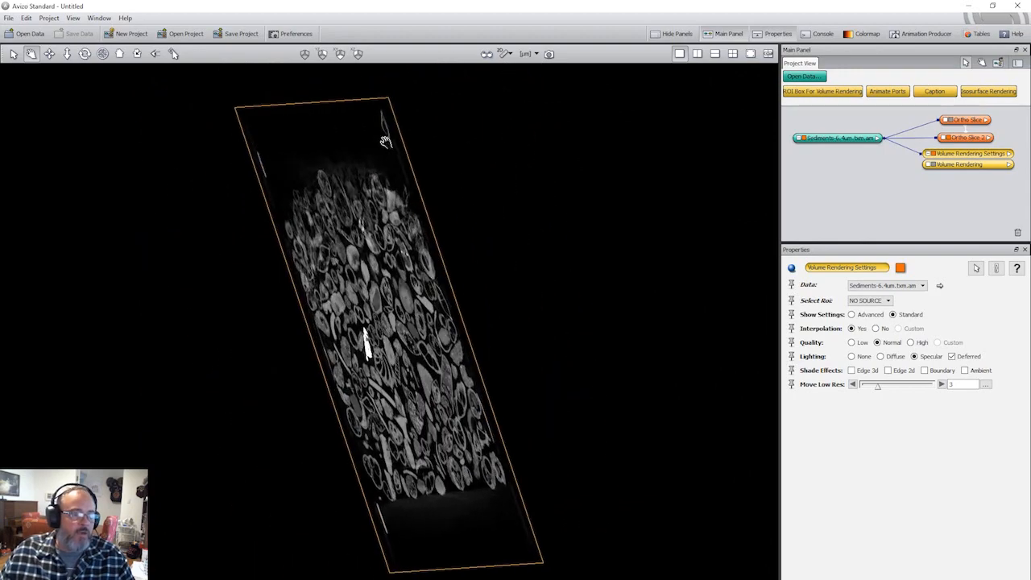
click(340, 54)
click(322, 53)
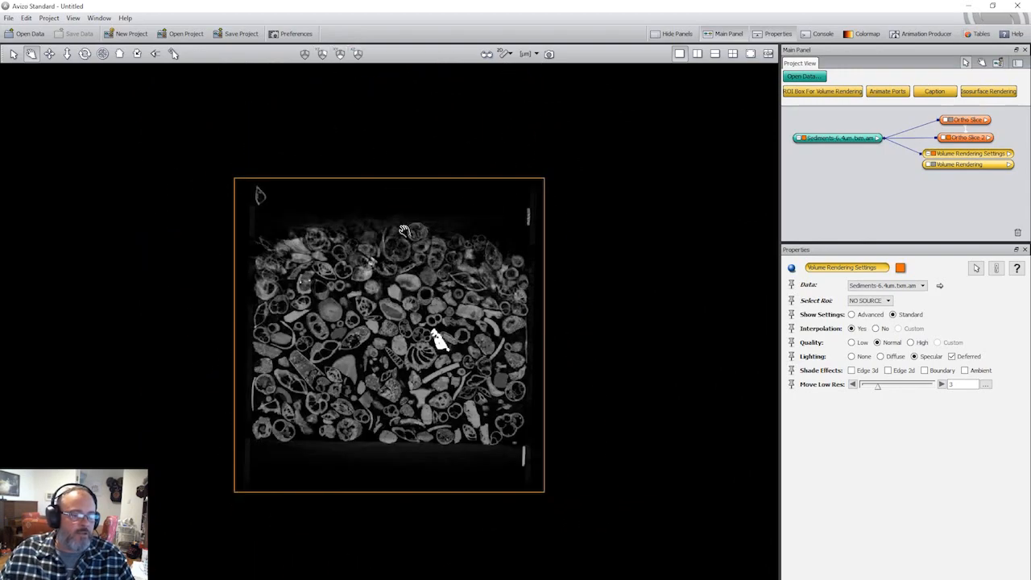
scroll(404, 231, up, 5)
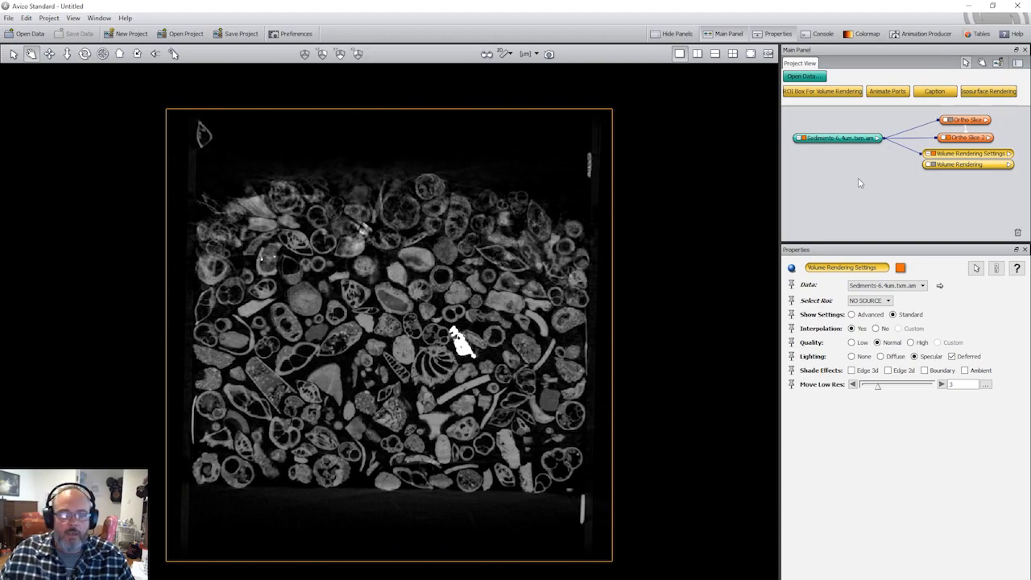
Attach an Extract Subvolume module to the Sediments-6.4um data and place it below the data object
drag(843, 142, 843, 129)
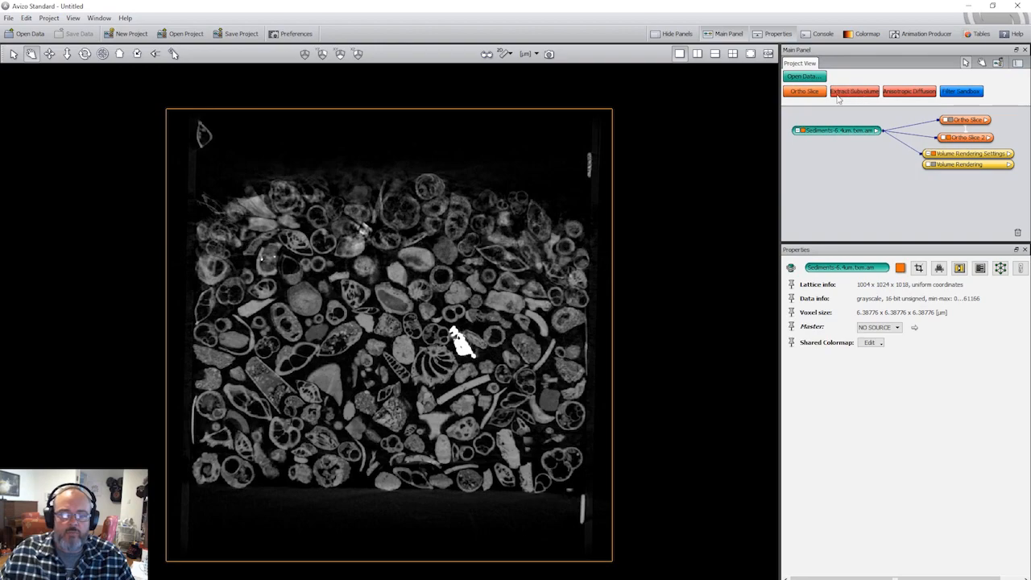
right_click(845, 135)
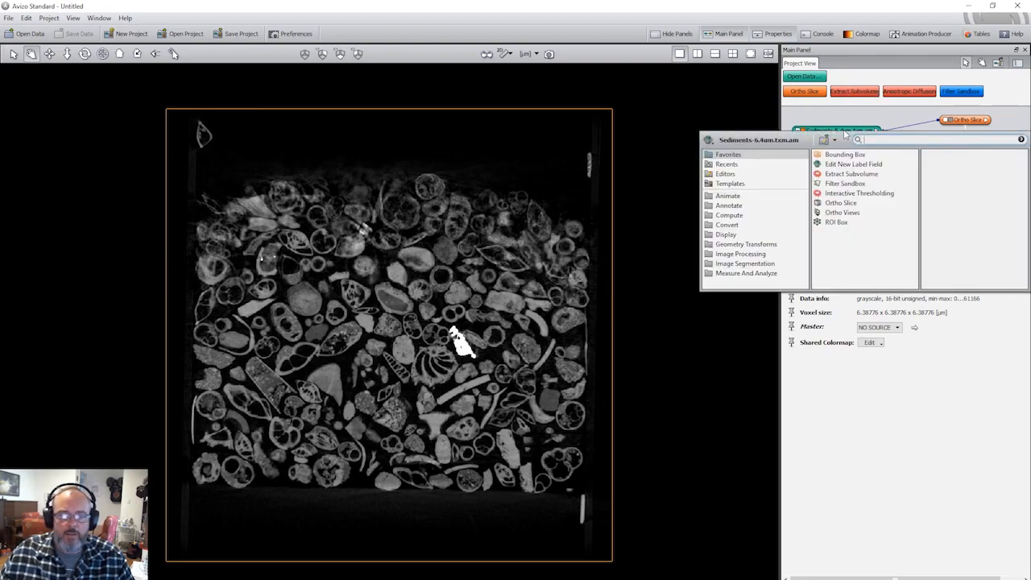
click(842, 174)
click(943, 219)
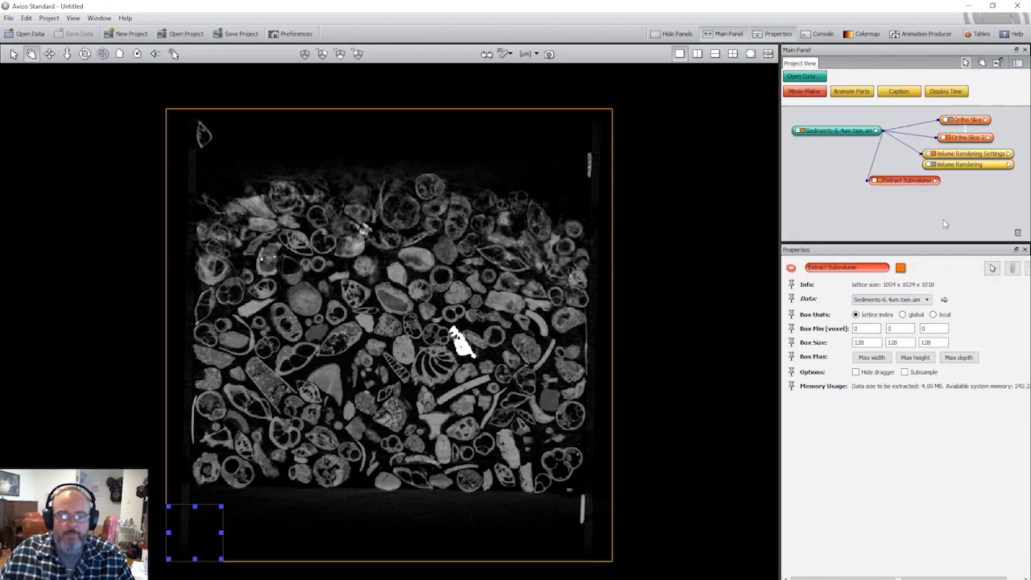
drag(896, 182, 829, 176)
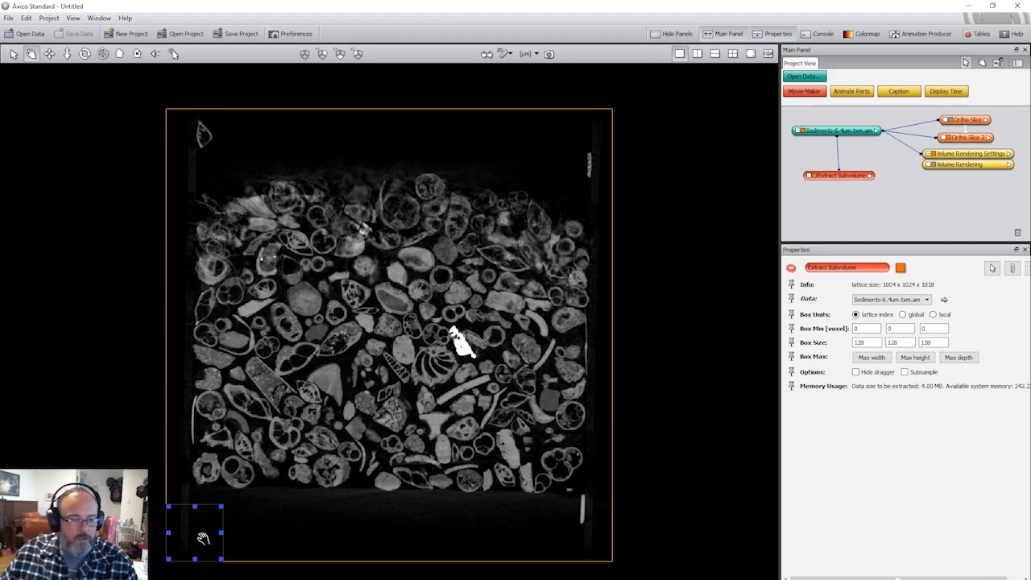
Compare the subvolume box in perspective and orthographic projection, ending in an orthographic view face-on to Ortho Slice 2
scroll(266, 518, down, 3)
scroll(266, 518, down, 1)
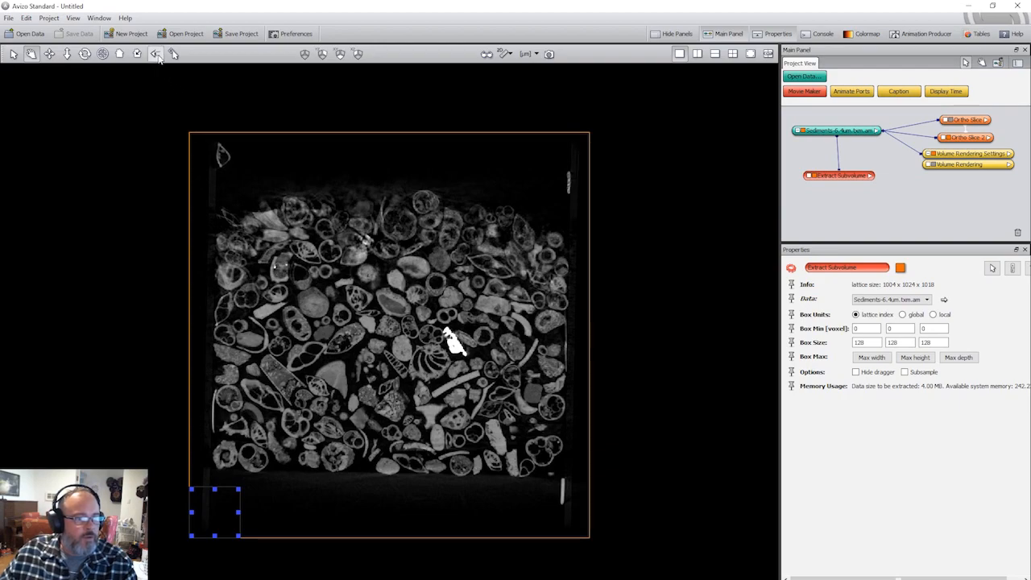
click(158, 54)
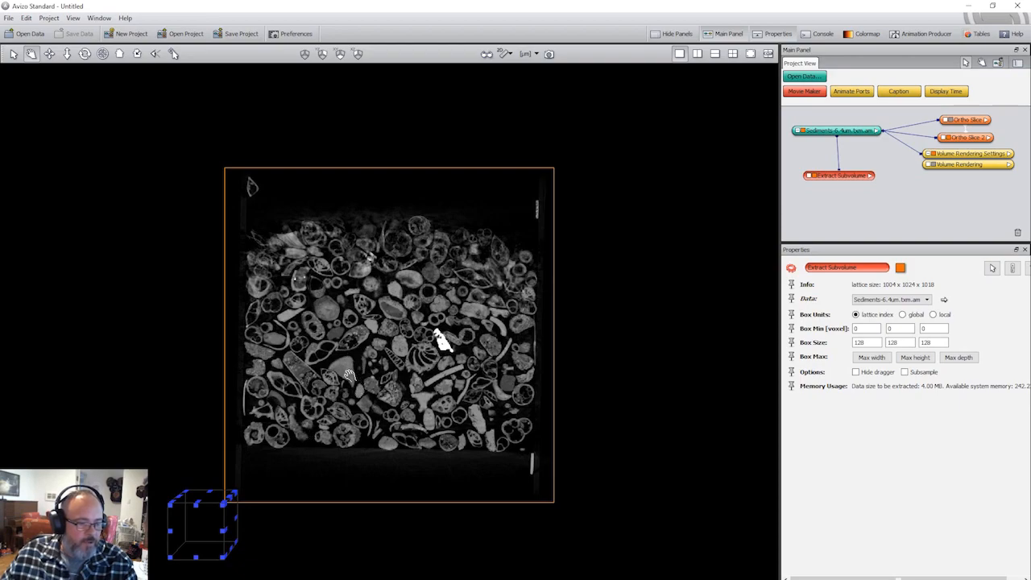
drag(358, 371, 419, 325)
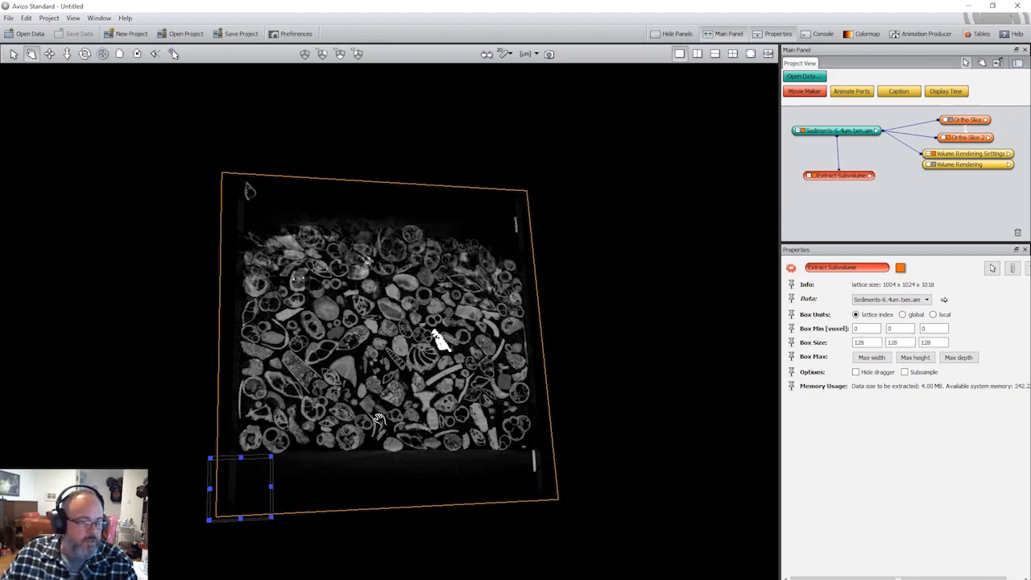
click(155, 53)
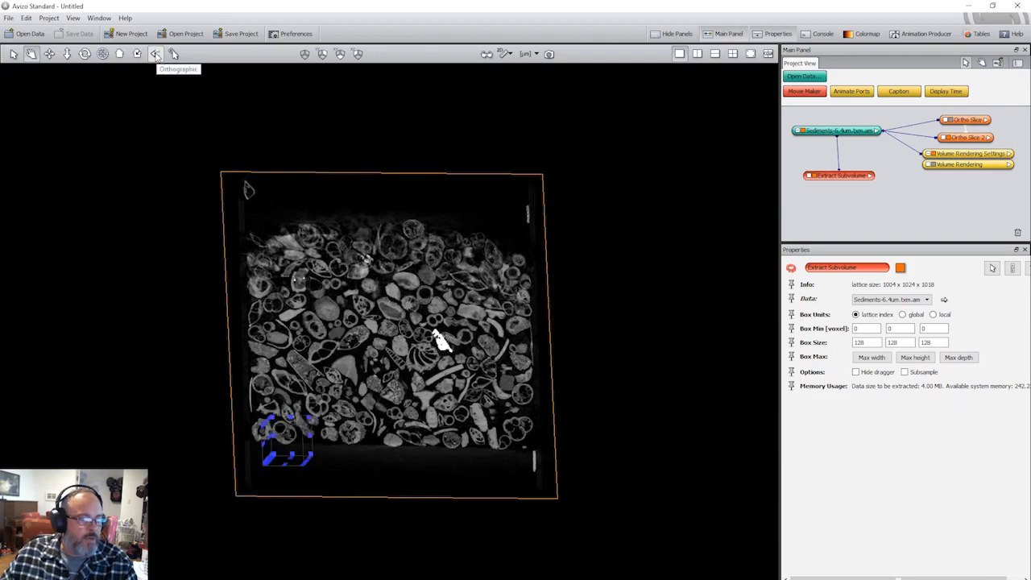
click(359, 55)
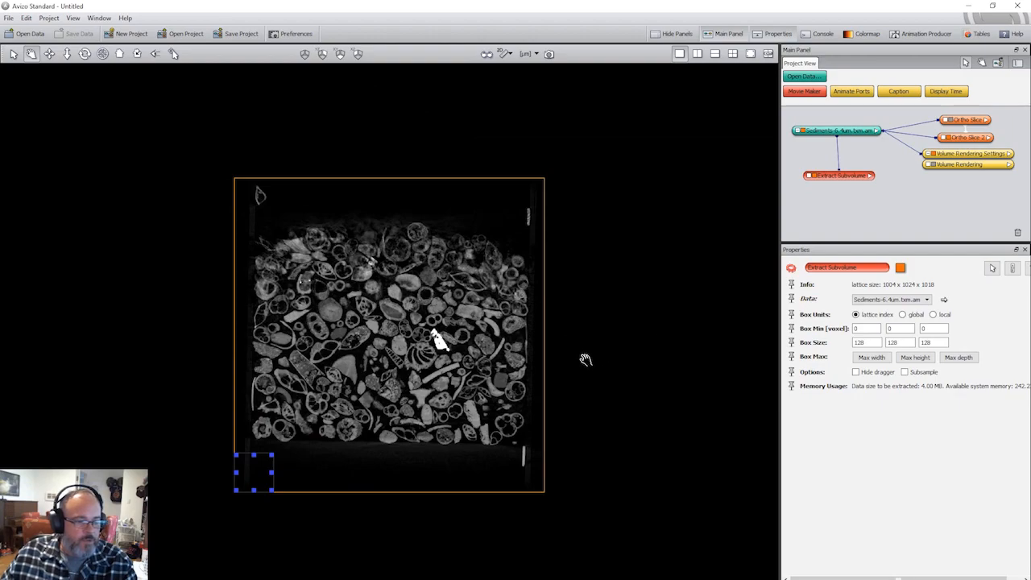
Reshape the subvolume box on the slice to cover about 355 by 346 voxels around the middle of the sample
key(Escape)
drag(257, 474, 435, 393)
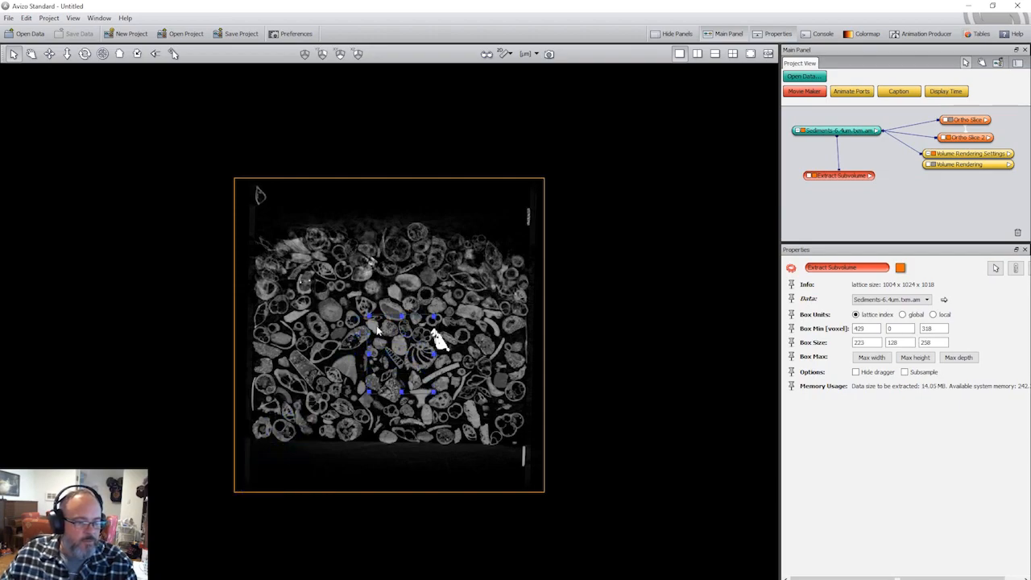
drag(368, 319, 329, 289)
drag(433, 294, 437, 294)
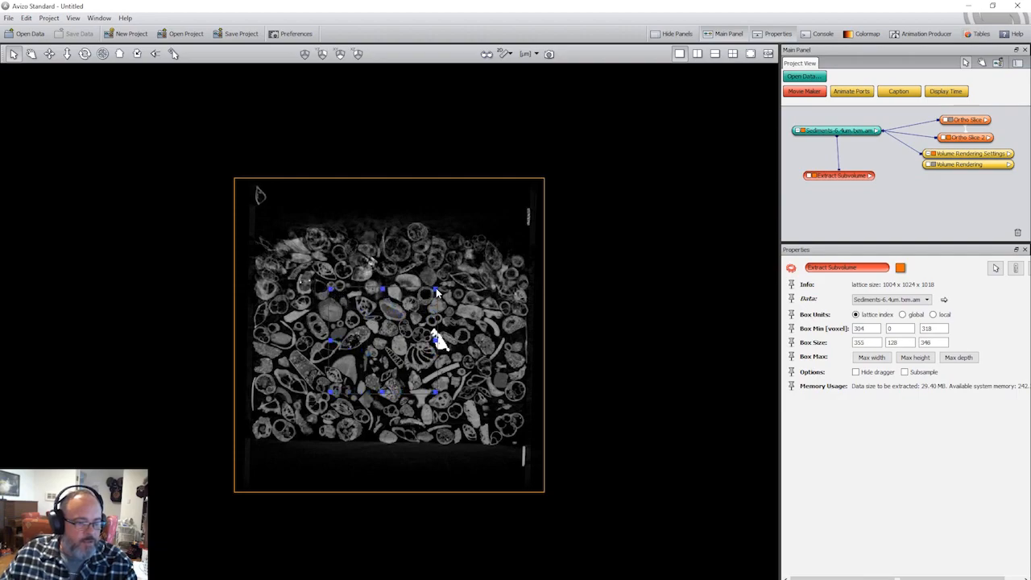
View the subvolume box along another axis and extend it to about 358 voxels across the slice plane, starting at voxel 346
click(358, 54)
drag(378, 202, 380, 298)
drag(380, 353, 384, 393)
drag(381, 299, 382, 284)
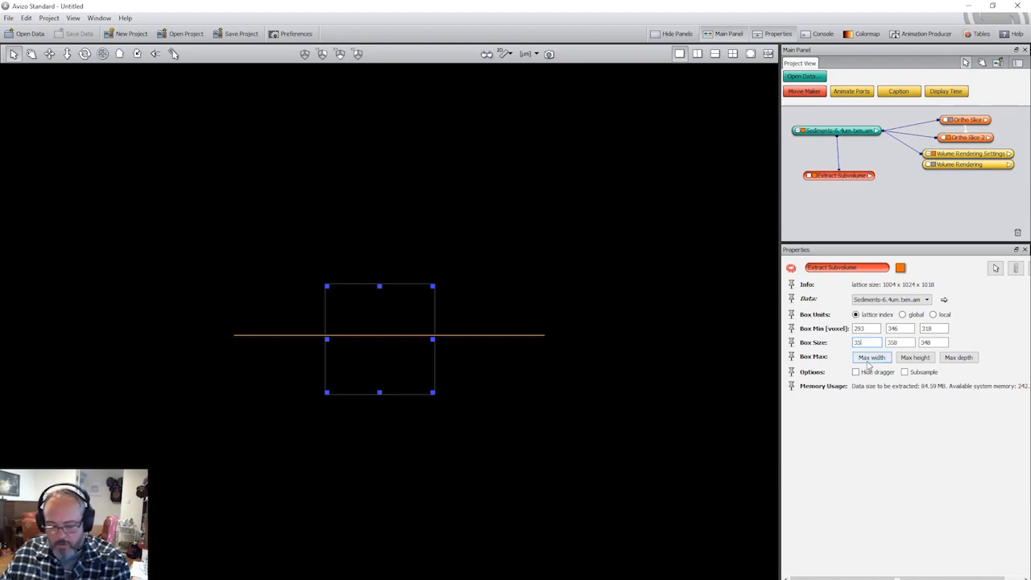
Set the subvolume box size to 350 x 350 x 350 voxels, check it from an angle and extract the subvolume
click(901, 342)
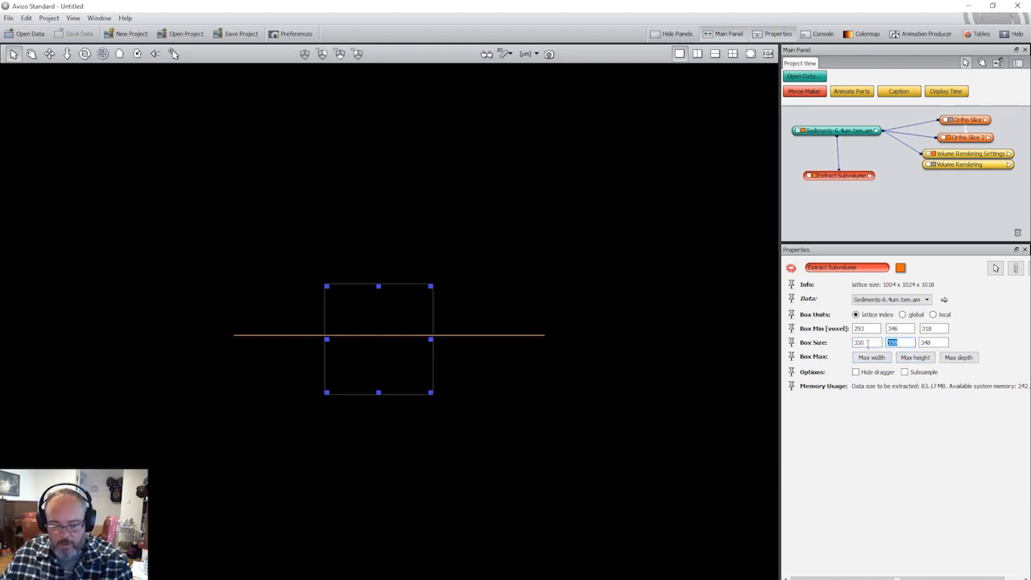
text(350)
key(Tab)
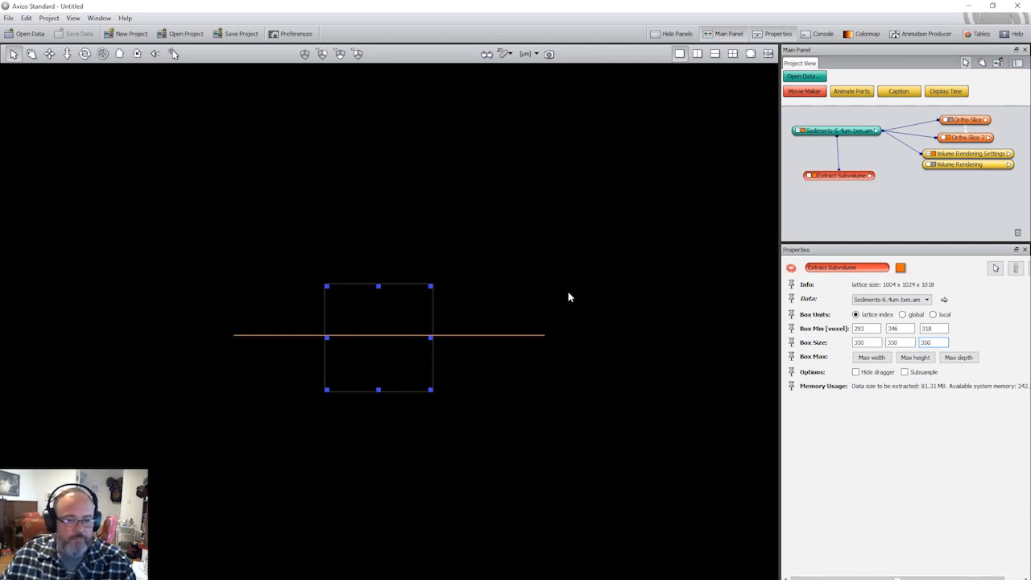
key(Escape)
drag(380, 212, 437, 333)
mouse_move(453, 288)
mouse_down()
mouse_move(640, 361)
mouse_move(527, 330)
mouse_move(562, 346)
mouse_move(314, 362)
mouse_move(471, 395)
mouse_move(473, 294)
mouse_up()
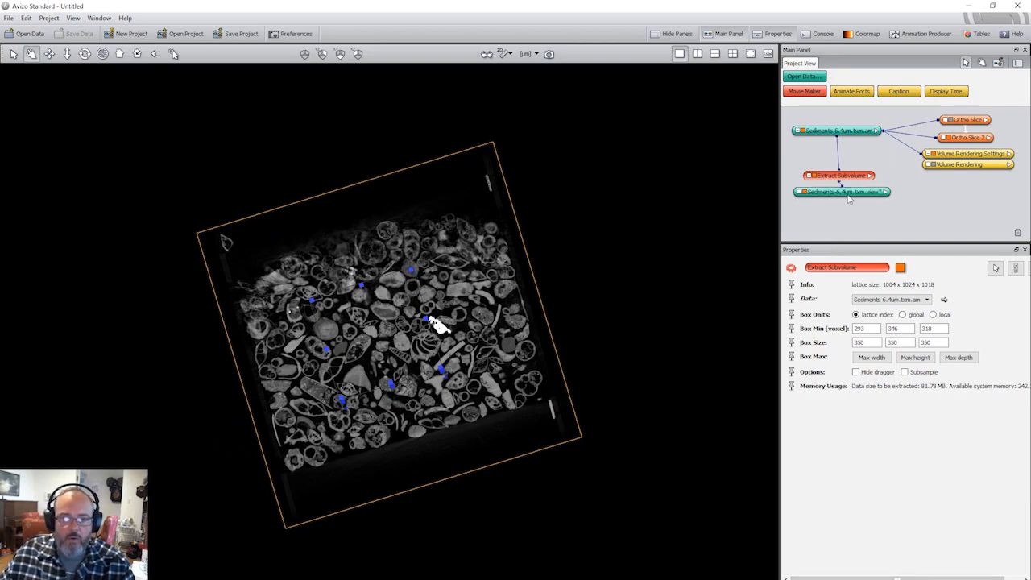
Move the extracted volume lower in the project and disconnect Extract Subvolume from both its output and the Sediments-6.4um source data
drag(846, 194, 843, 208)
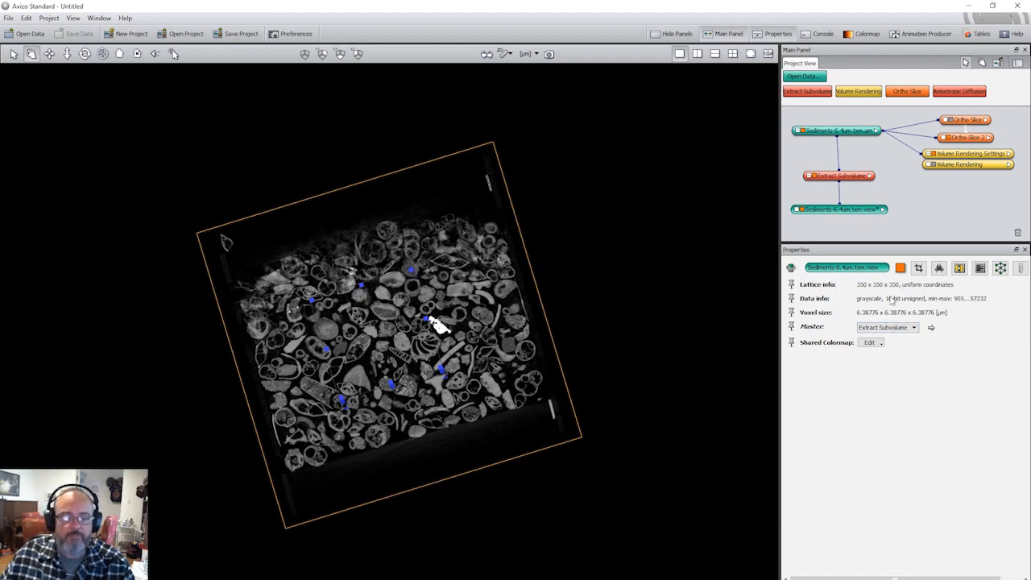
drag(841, 181, 846, 208)
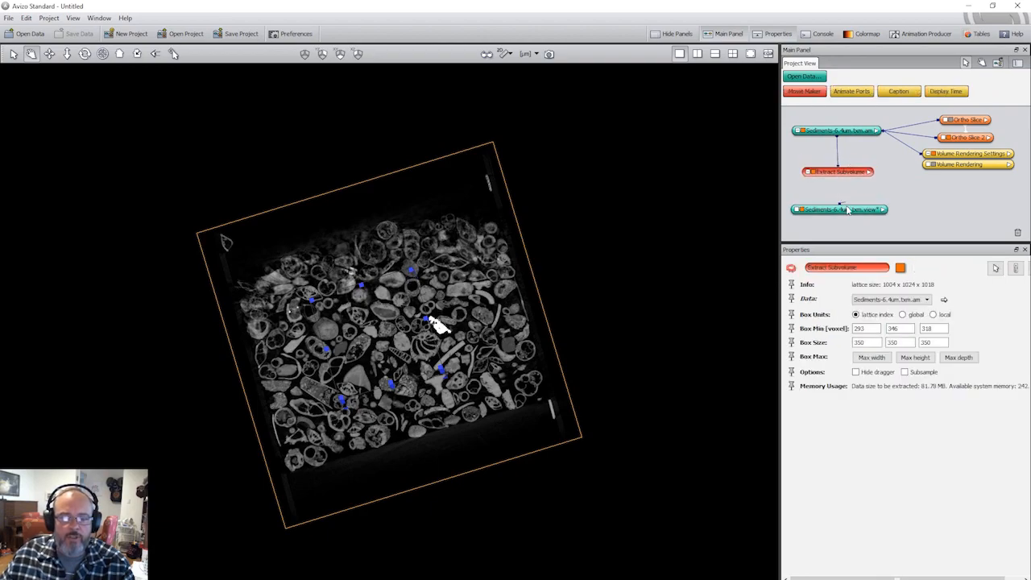
drag(838, 147, 832, 170)
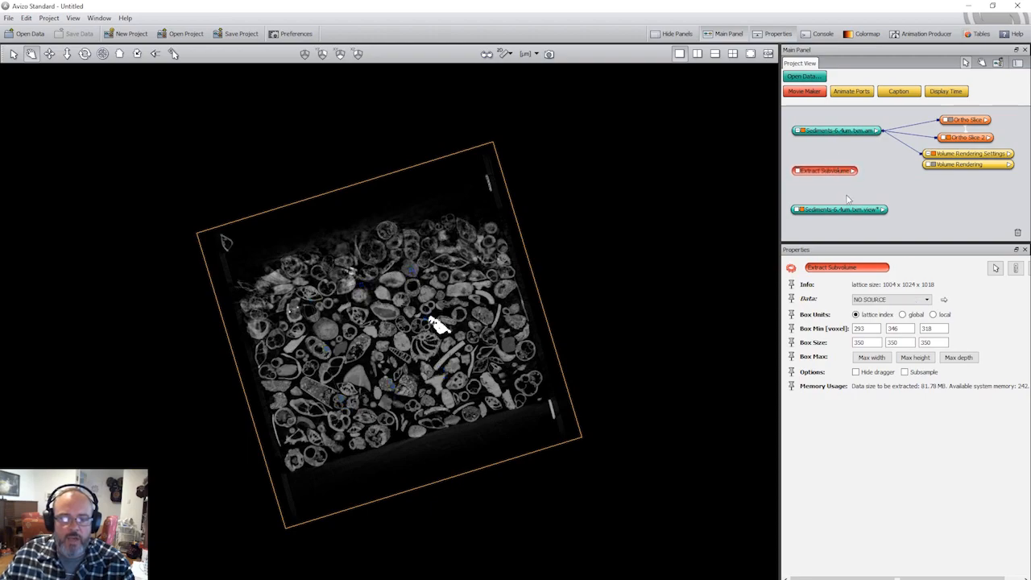
Arrange the extracted volume directly below the detached Extract Subvolume module in the project
drag(848, 209, 846, 185)
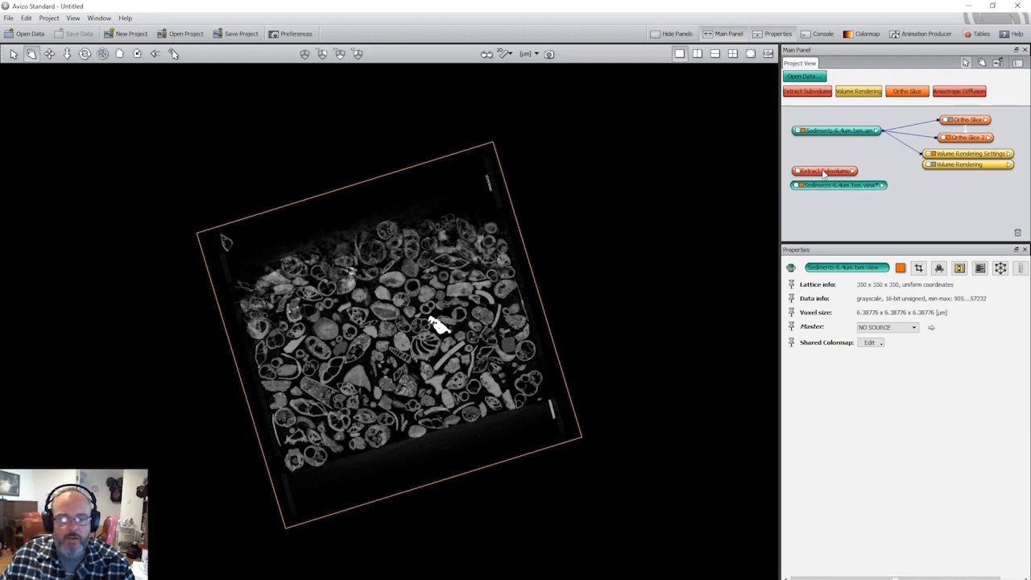
click(822, 172)
drag(828, 172, 828, 173)
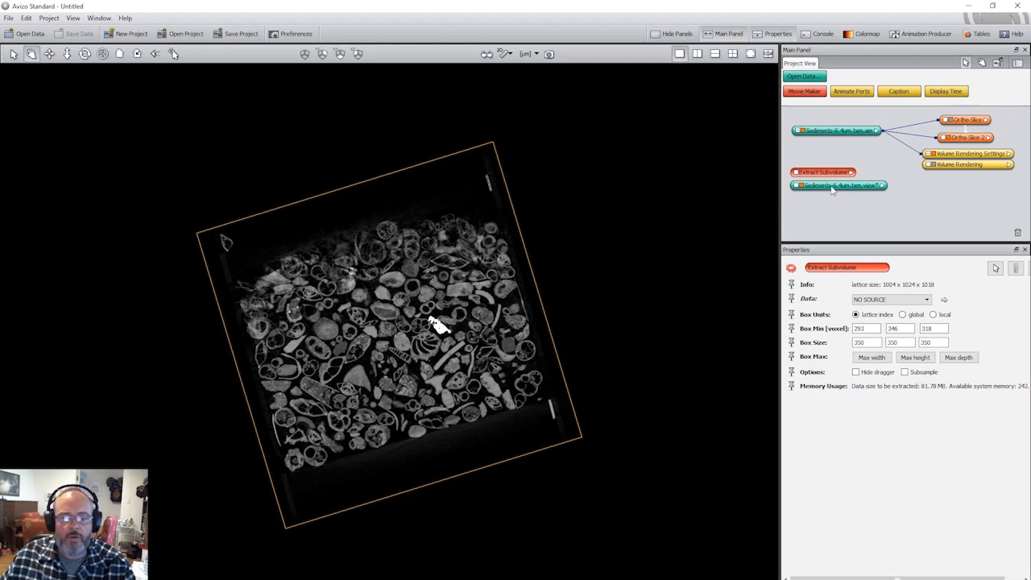
click(834, 187)
drag(831, 188, 829, 190)
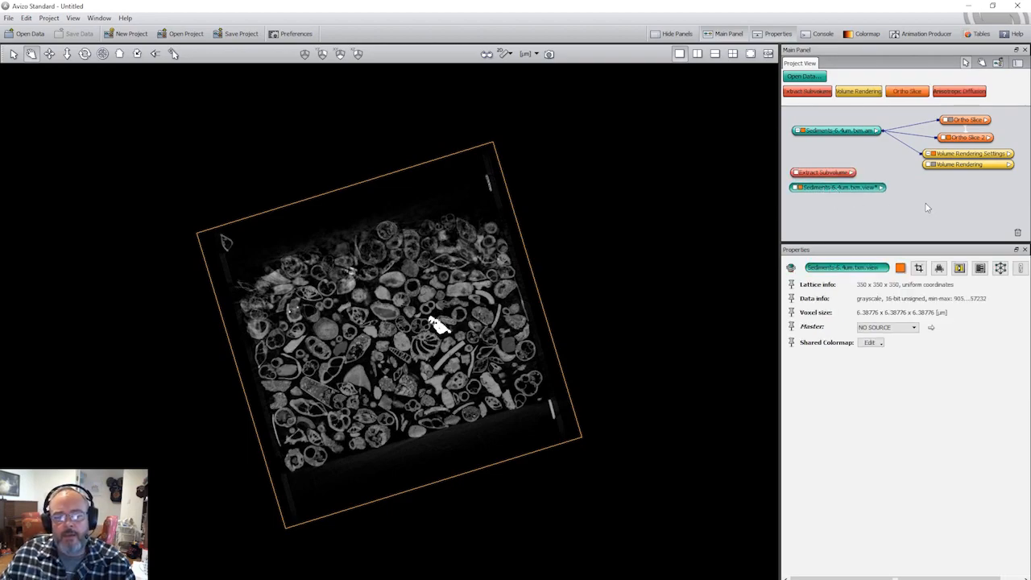
Reconnect Volume Rendering Settings and Ortho Slice 2 to the extracted subvolume and view its slice face-on
drag(952, 154, 885, 190)
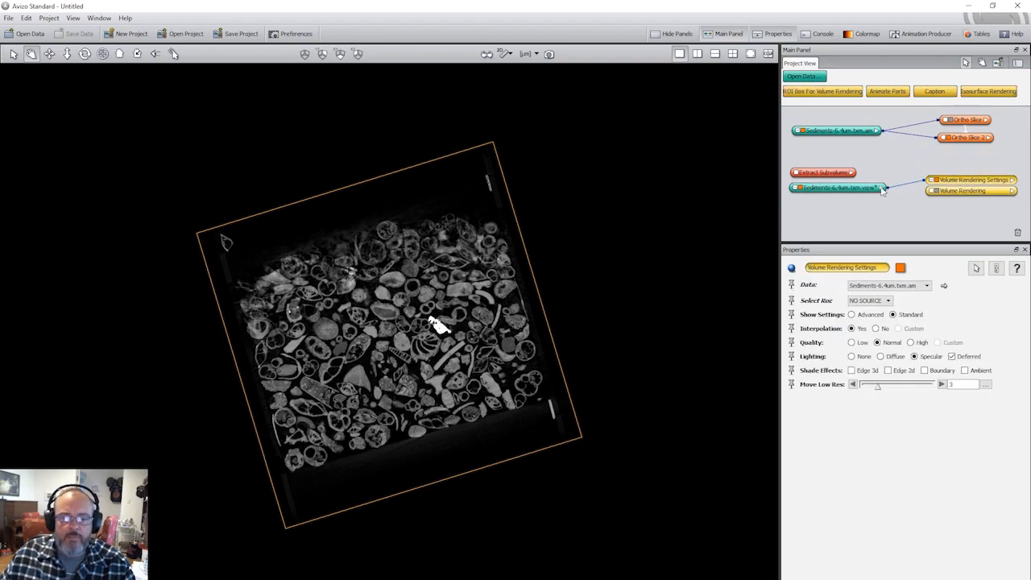
drag(895, 151, 887, 186)
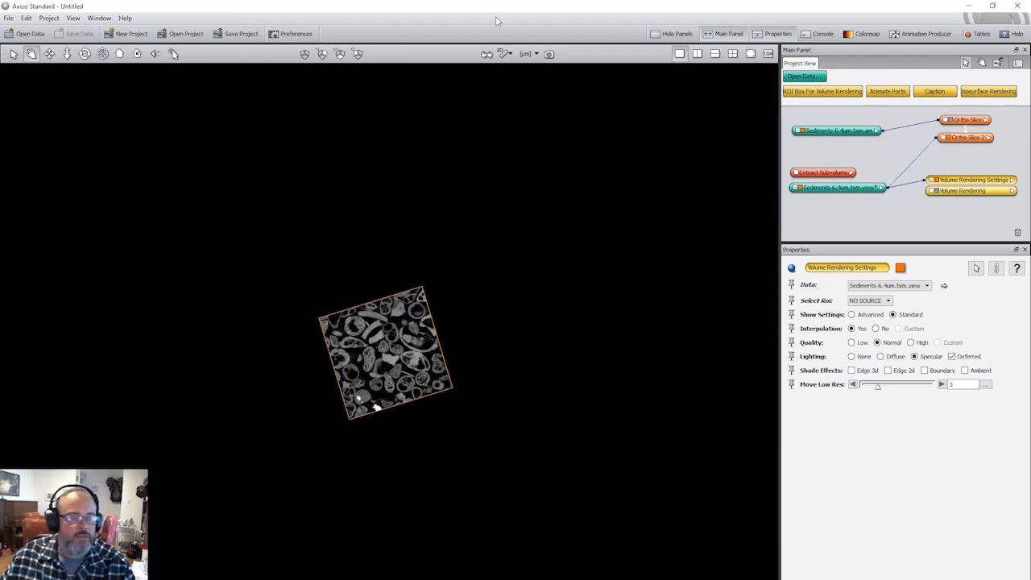
click(357, 54)
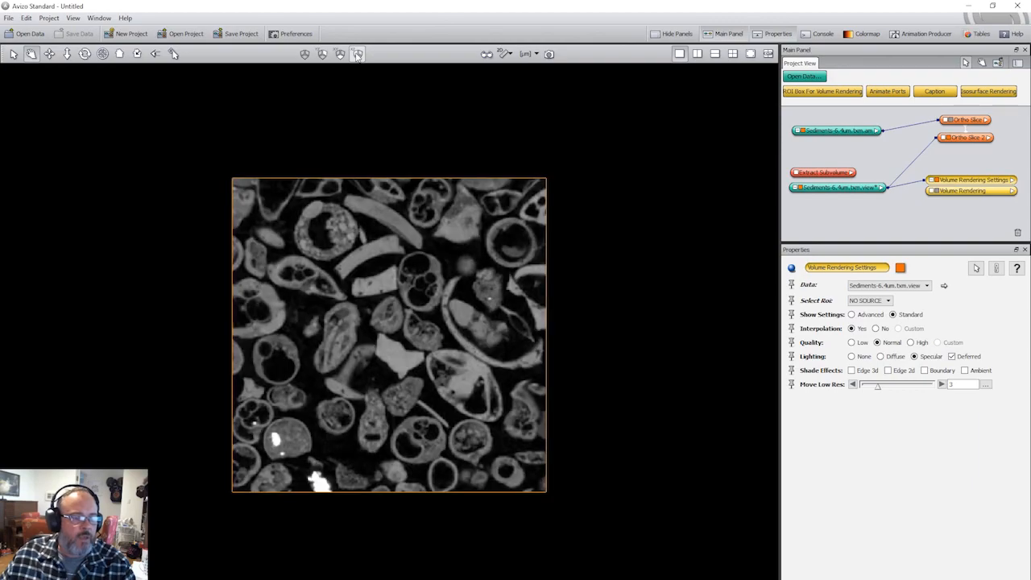
scroll(415, 310, up, 2)
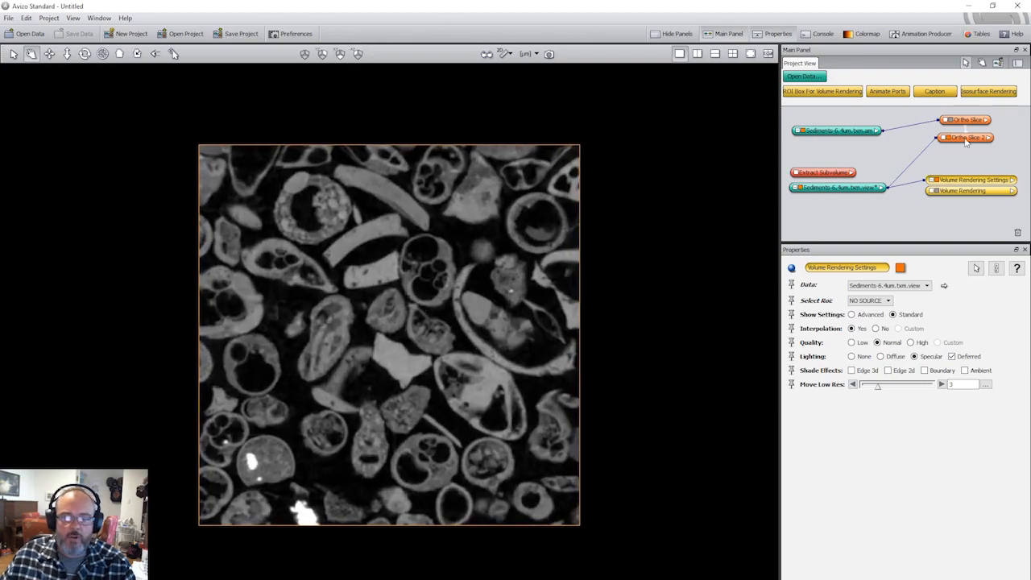
Move Ortho Slice 2 lower in the project, nearer the extracted subvolume, and set its slice number to 142
drag(967, 139, 977, 196)
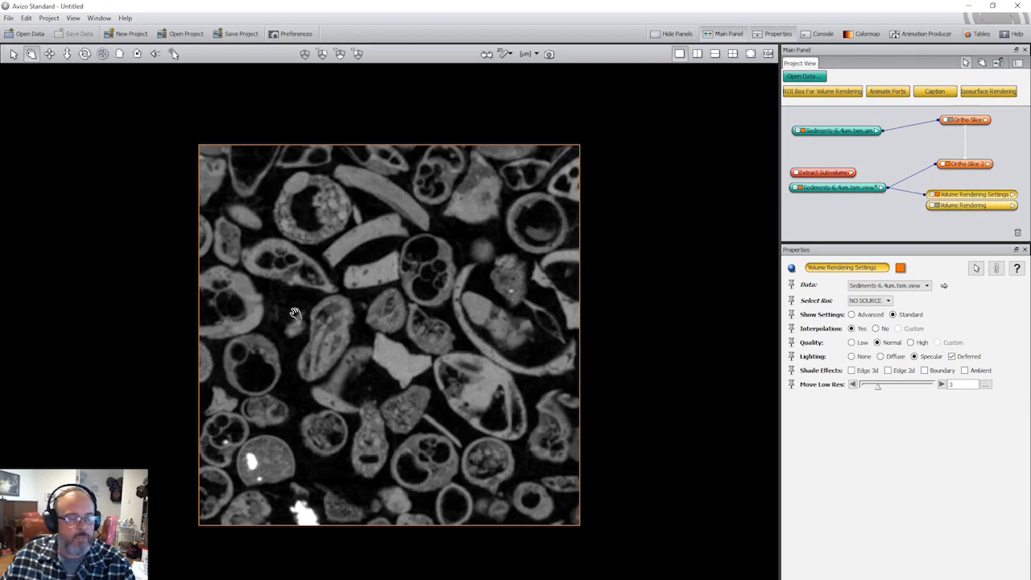
scroll(432, 361, up, 1)
scroll(433, 361, up, 3)
scroll(433, 361, down, 1)
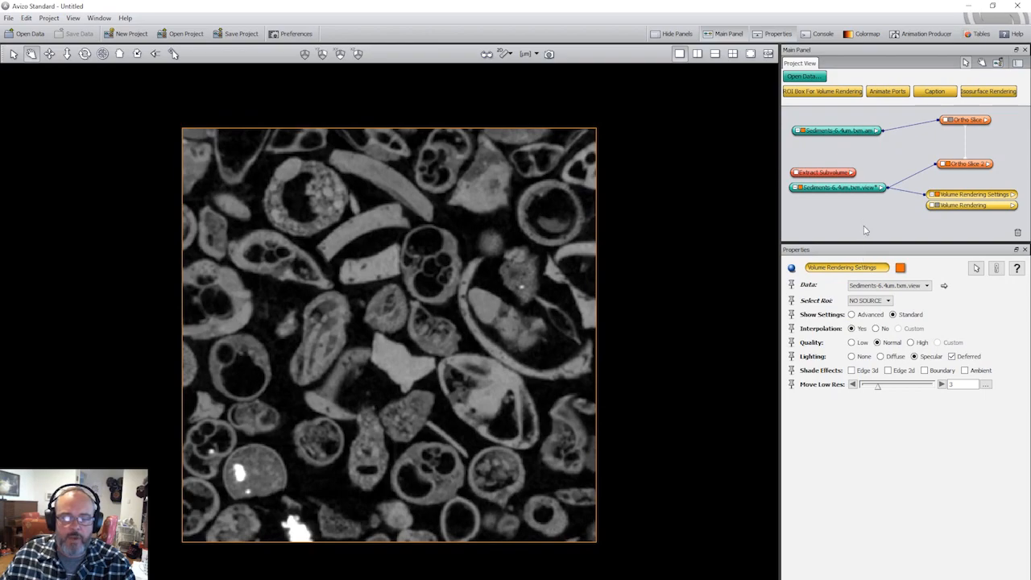
click(843, 189)
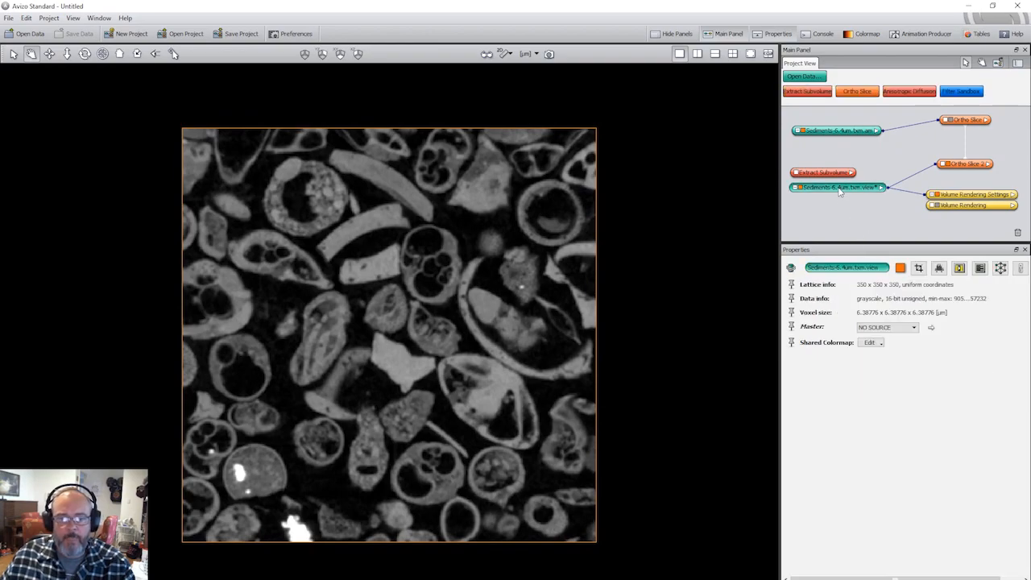
click(968, 166)
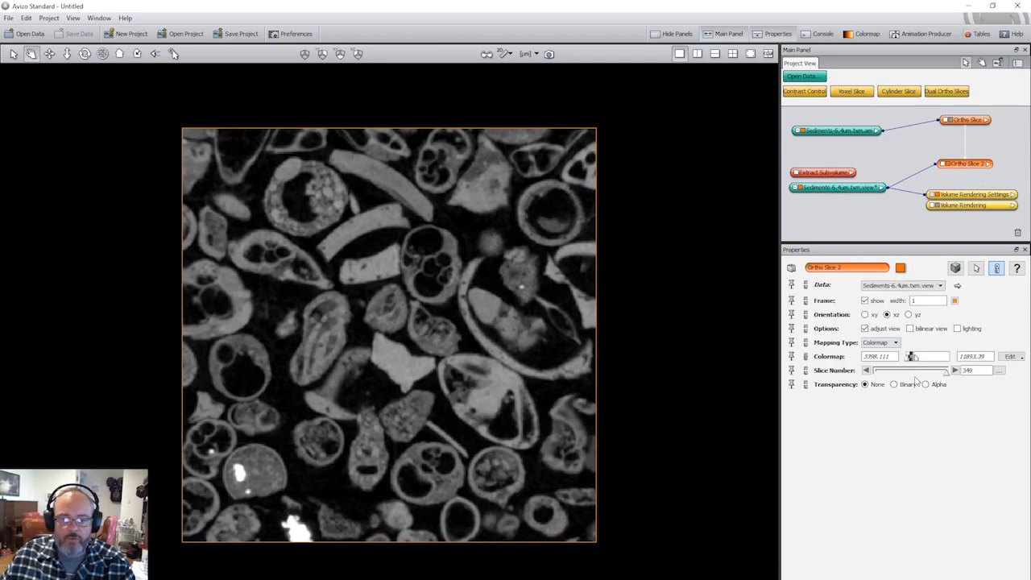
drag(947, 374, 906, 376)
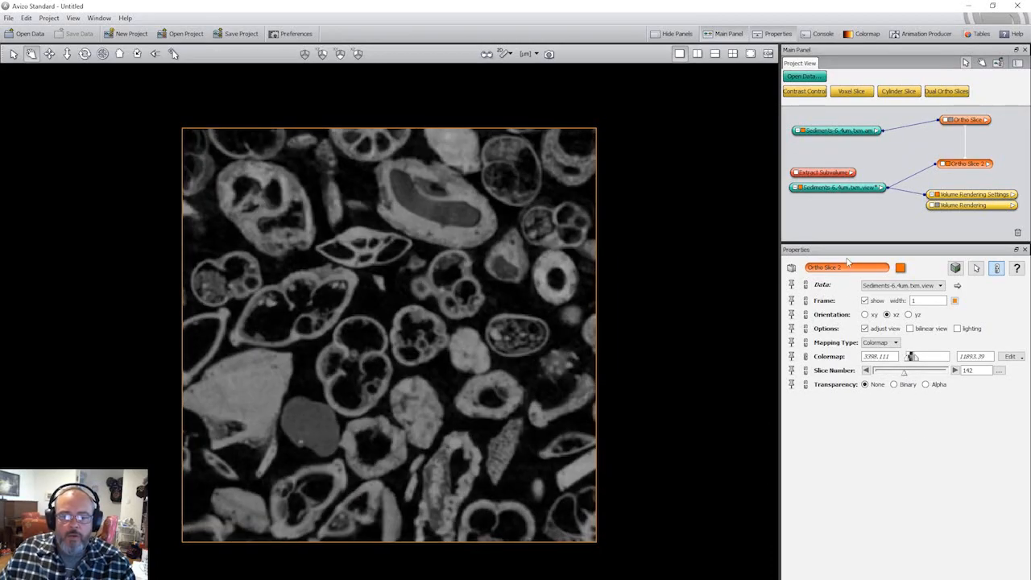
click(853, 229)
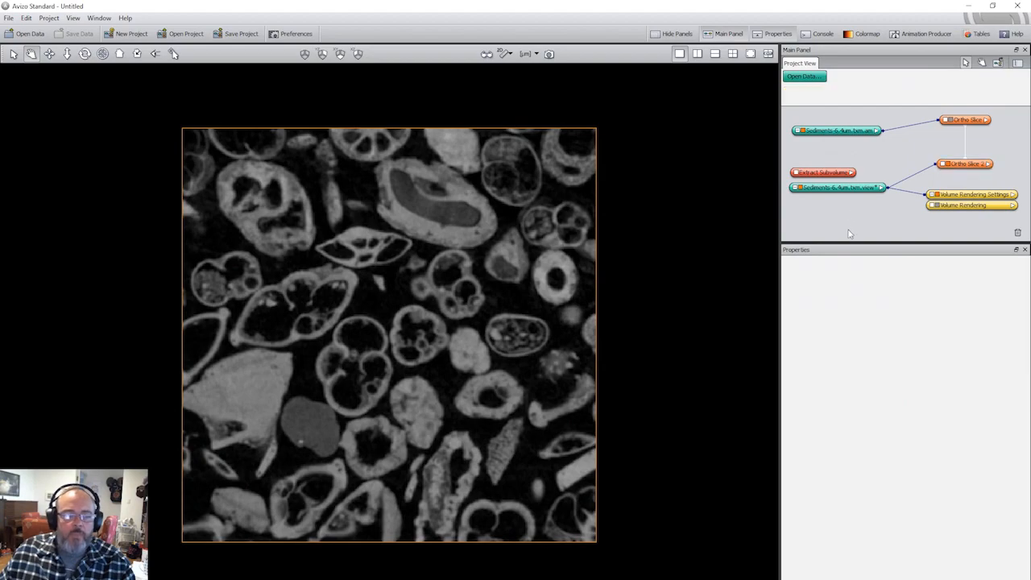
Shift the Extract Subvolume module and the extracted volume slightly lower in the project
click(835, 174)
drag(830, 174, 825, 173)
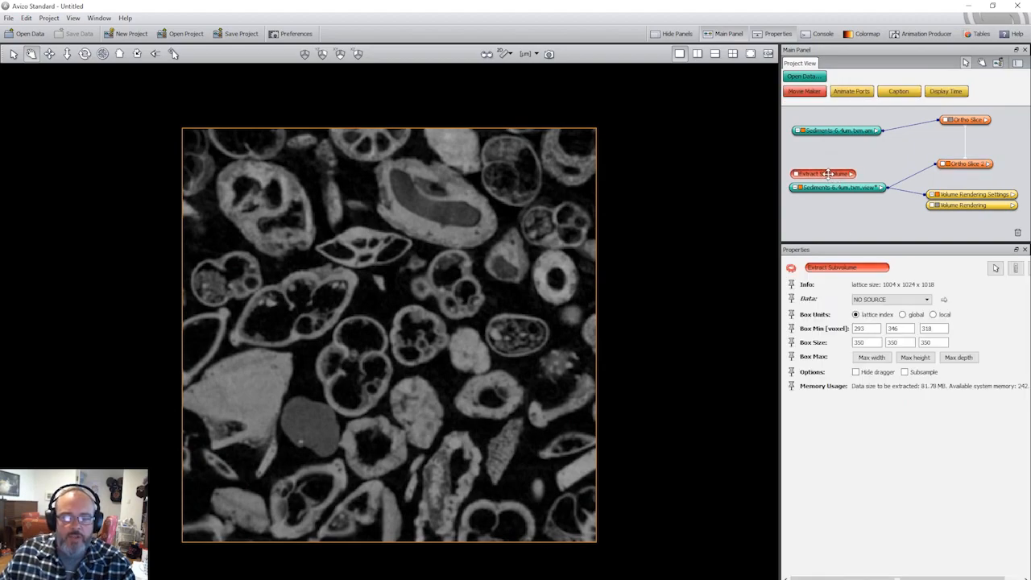
click(842, 217)
drag(835, 192, 836, 194)
click(837, 217)
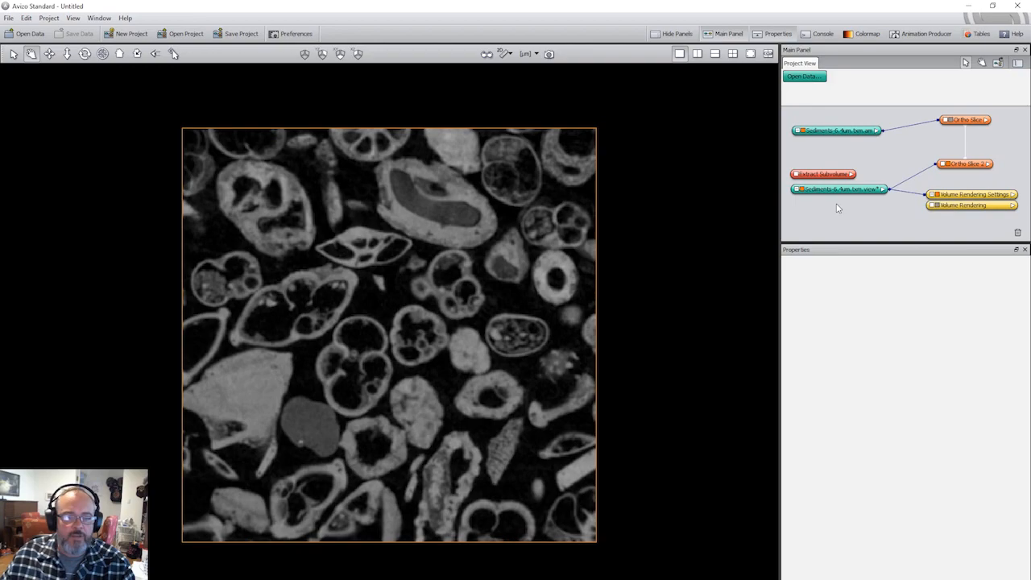
Look over the file formats offered for saving the extracted subvolume's data, and leave without saving
click(10, 18)
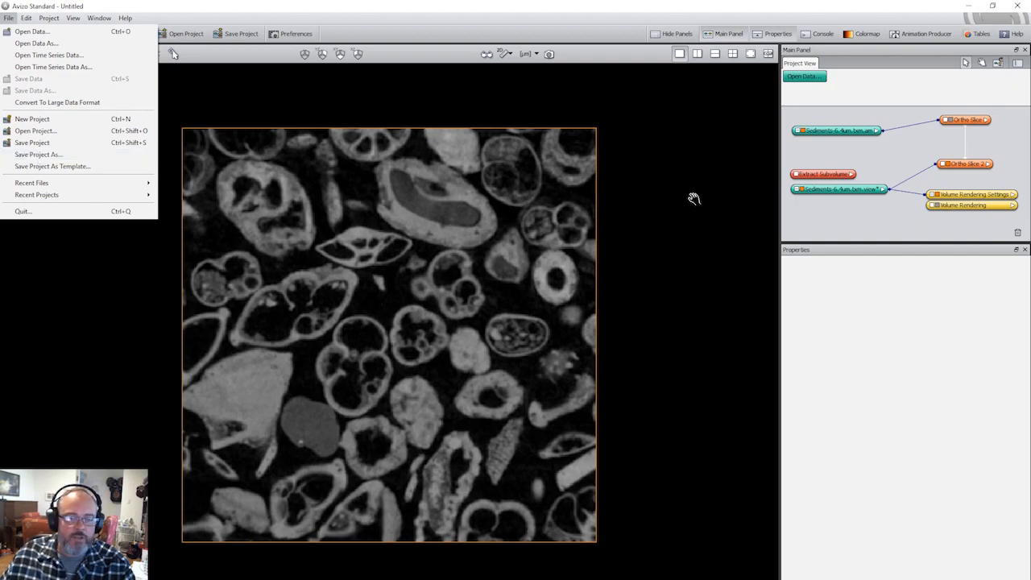
click(838, 190)
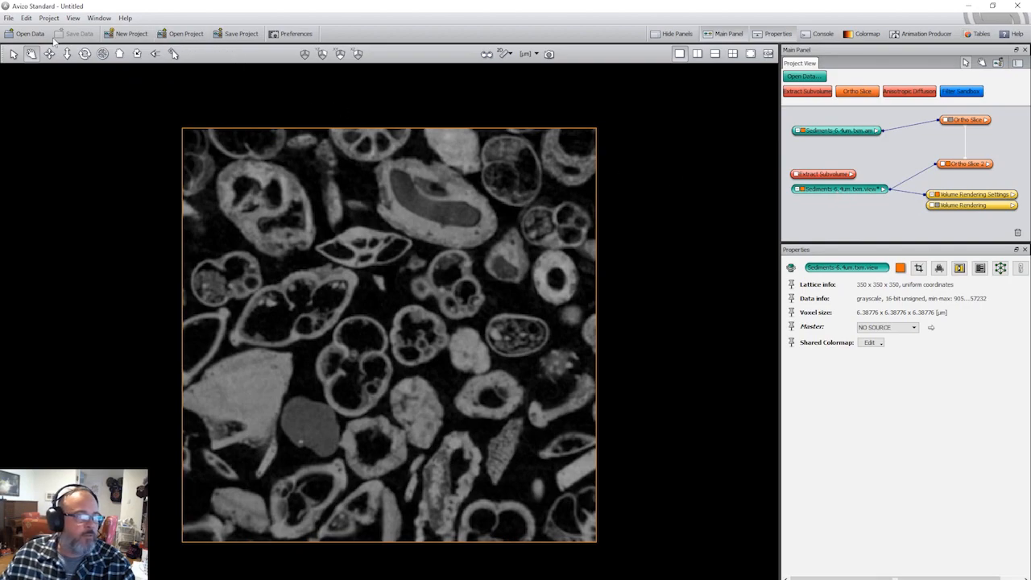
click(8, 18)
click(36, 93)
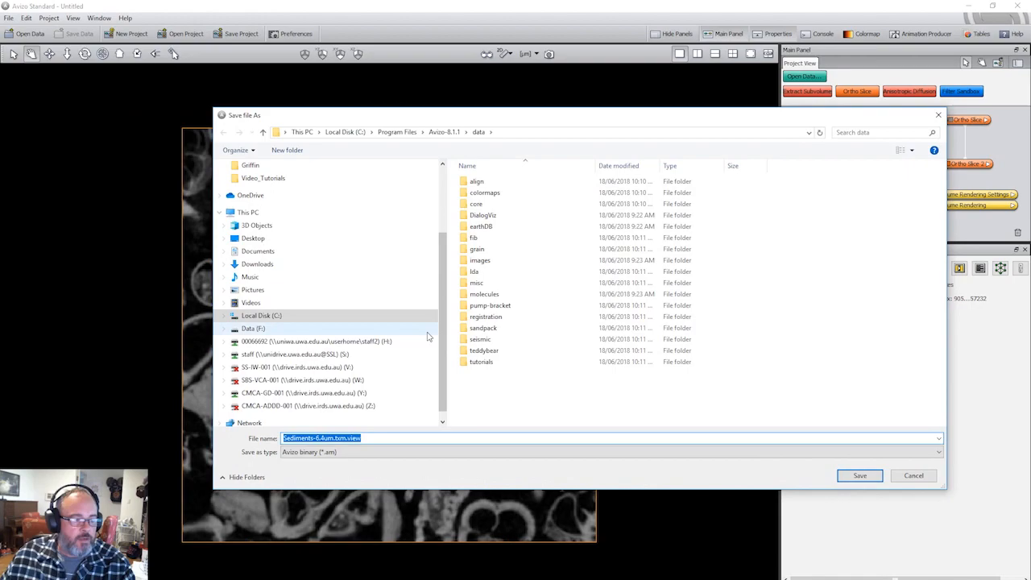
click(416, 453)
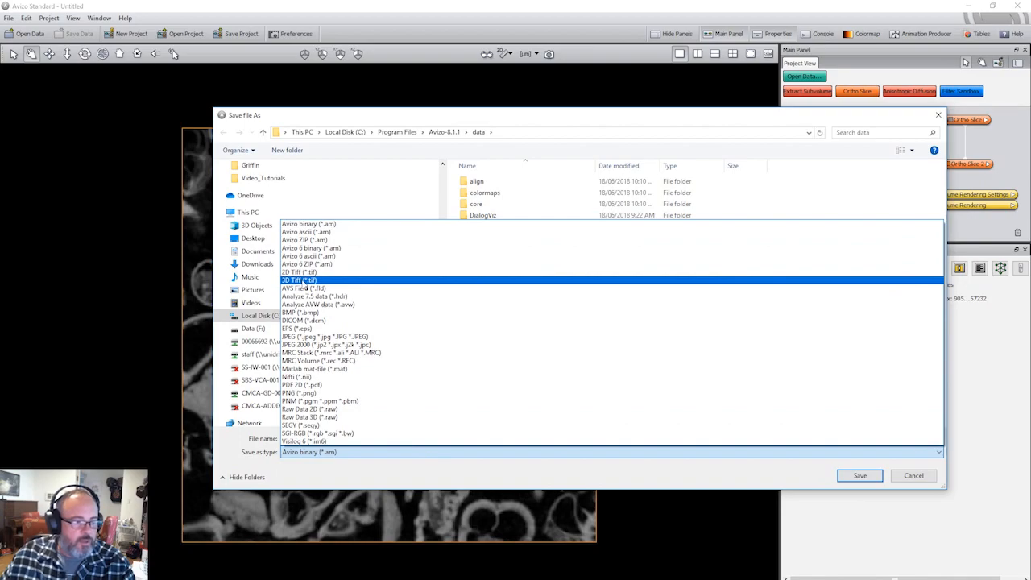
click(915, 481)
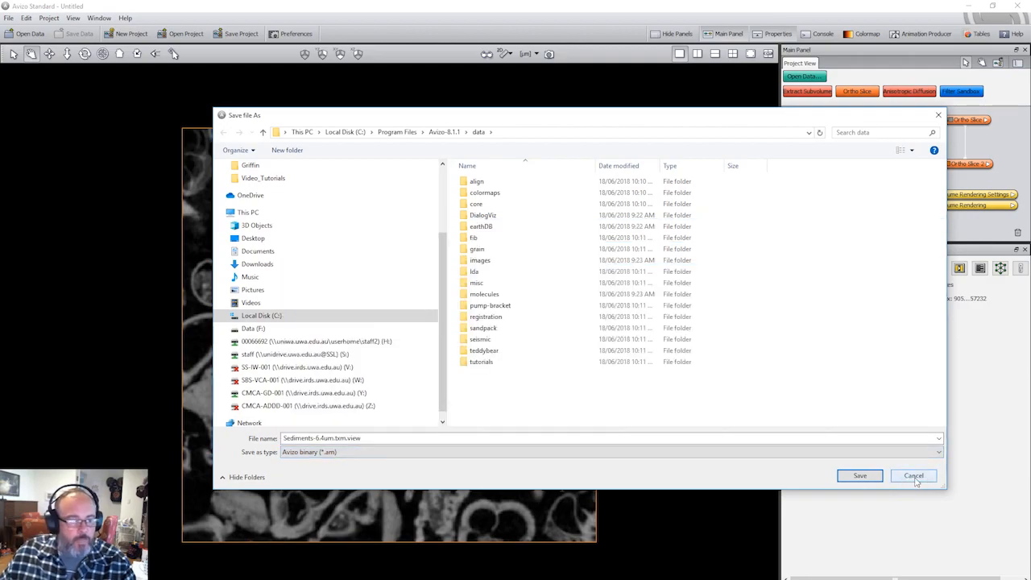
click(914, 477)
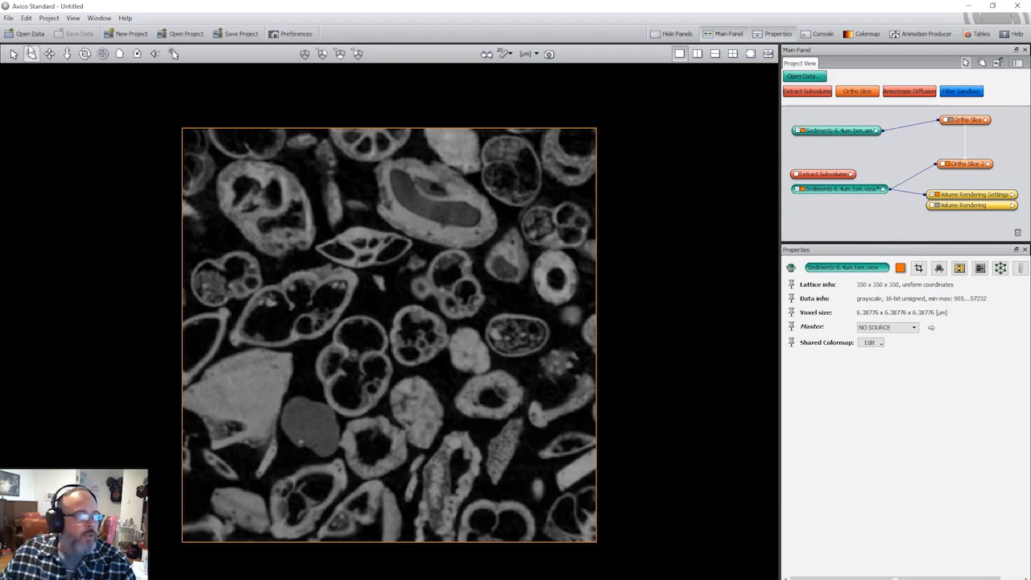
Start saving the project under a new name in the Video_Tutorials folder on the Data (F:) drive, naming it sediment
click(9, 17)
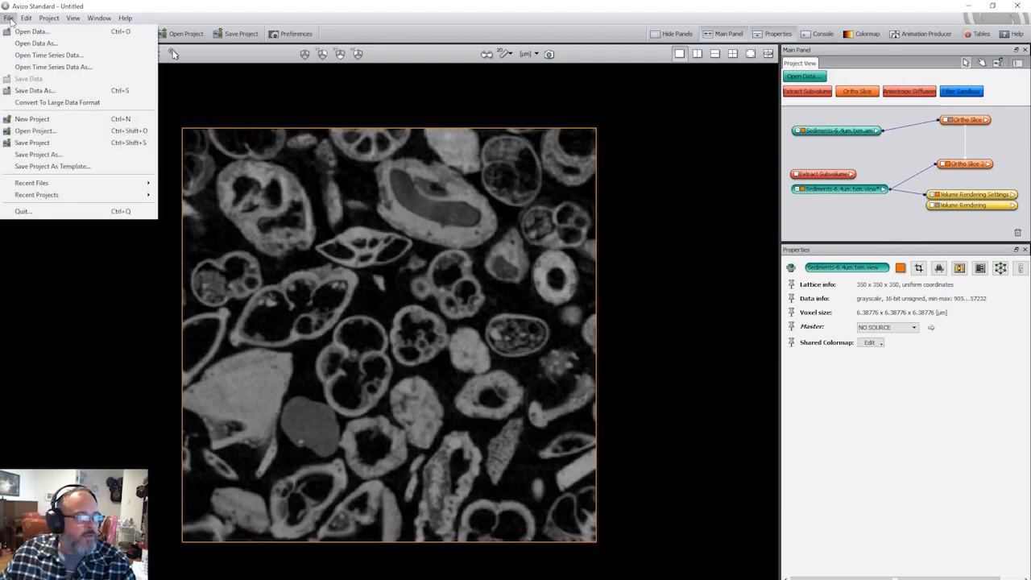
click(38, 155)
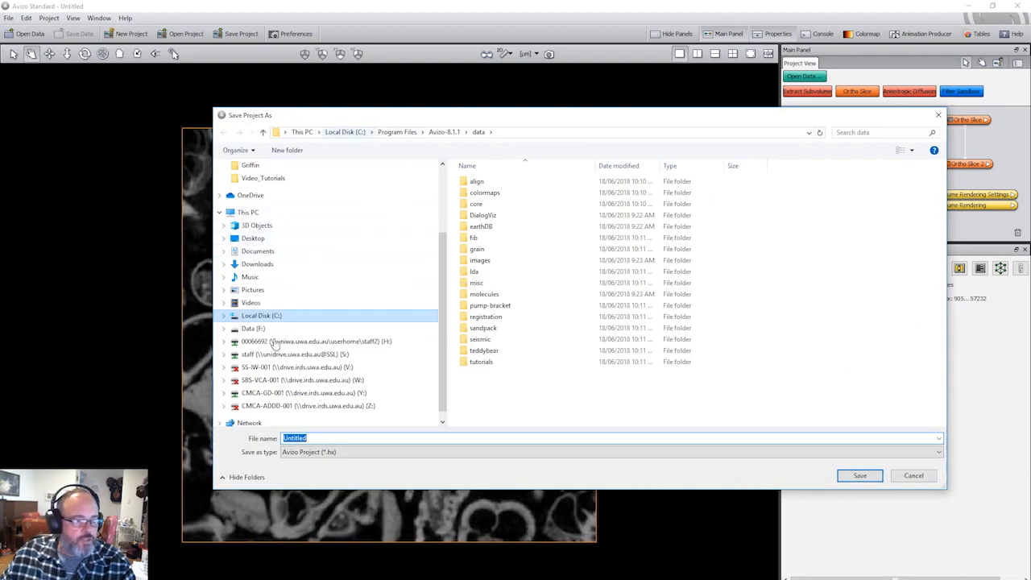
click(252, 329)
double_click(483, 181)
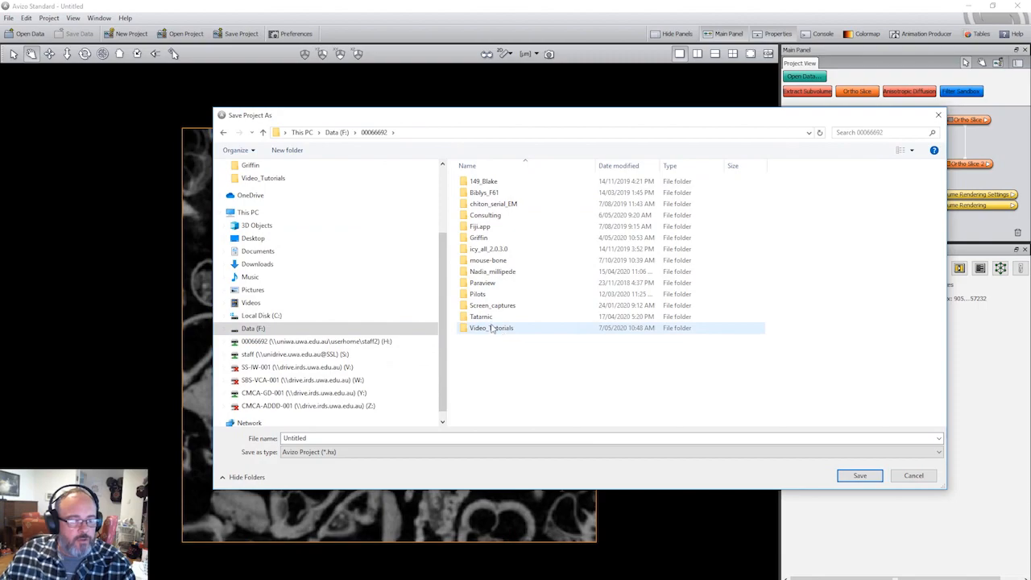
double_click(495, 329)
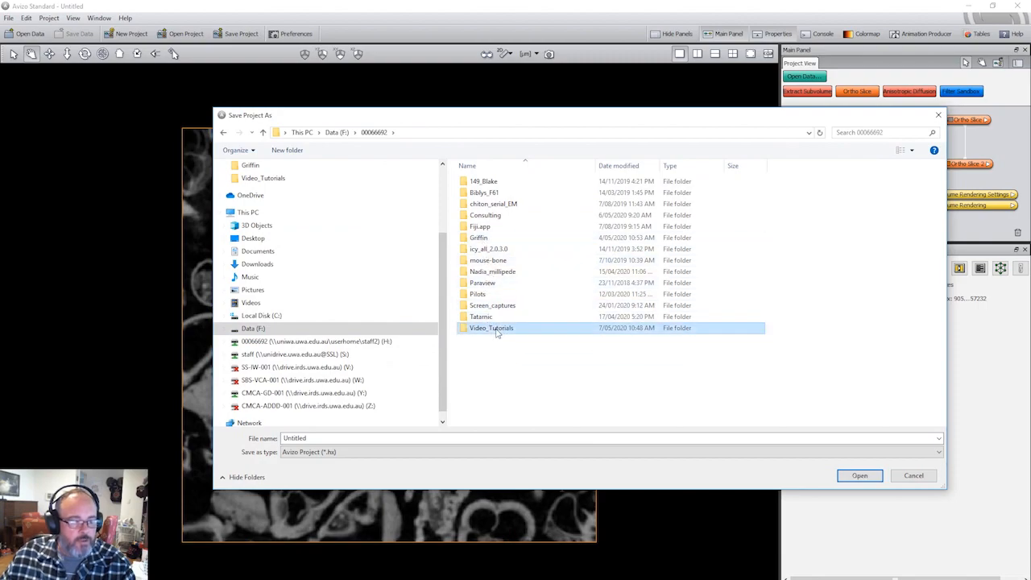
double_click(316, 439)
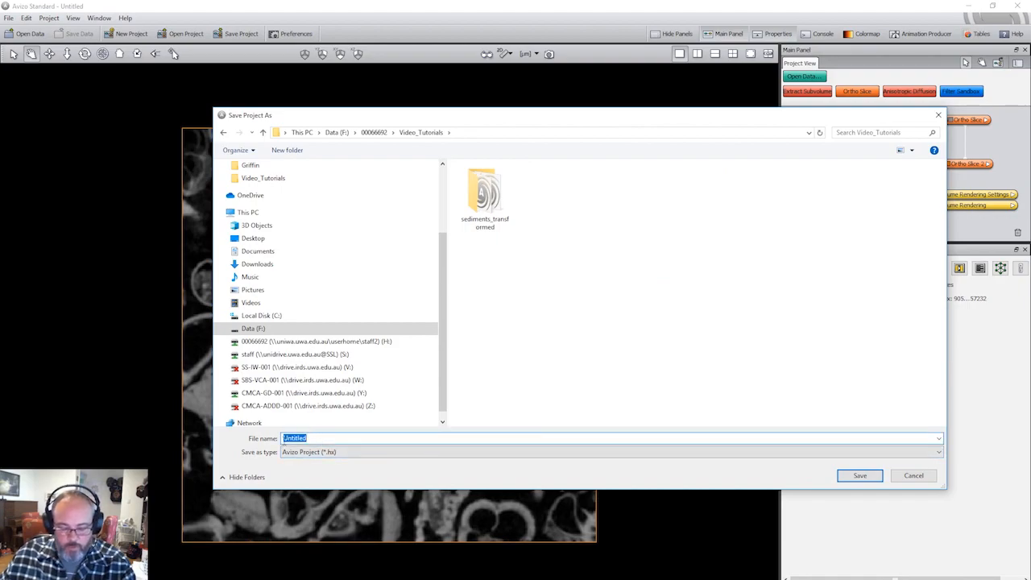
text(Se)
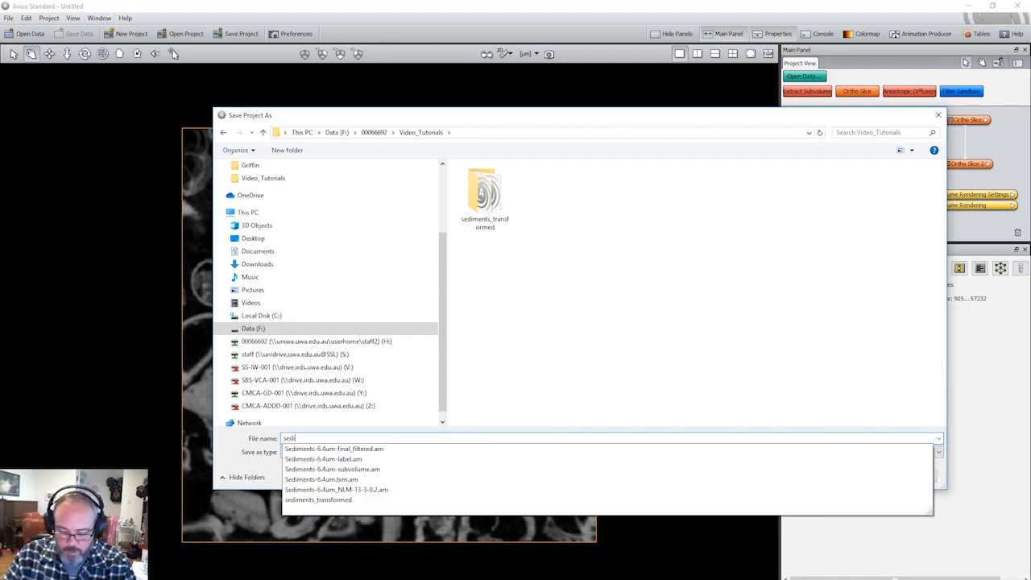
click(564, 353)
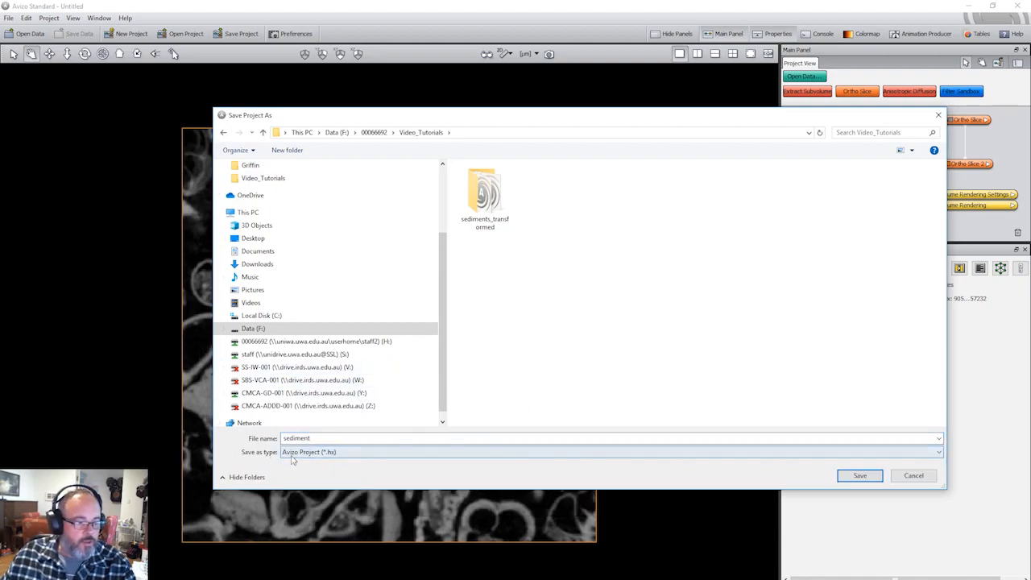
Choose Avizo Project and data files [pack & go] (*.hx) as the file type and save the project
click(350, 454)
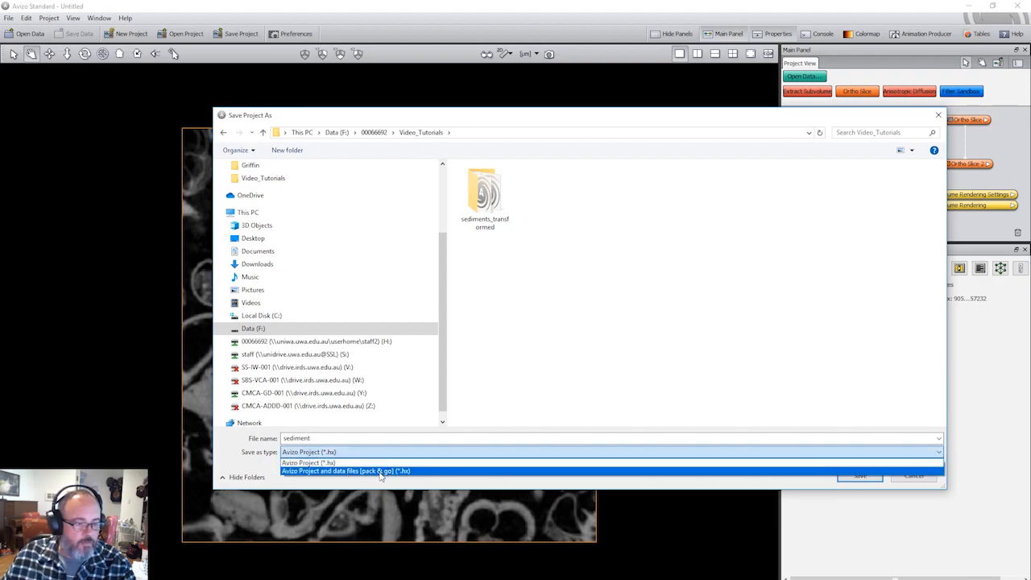
click(380, 472)
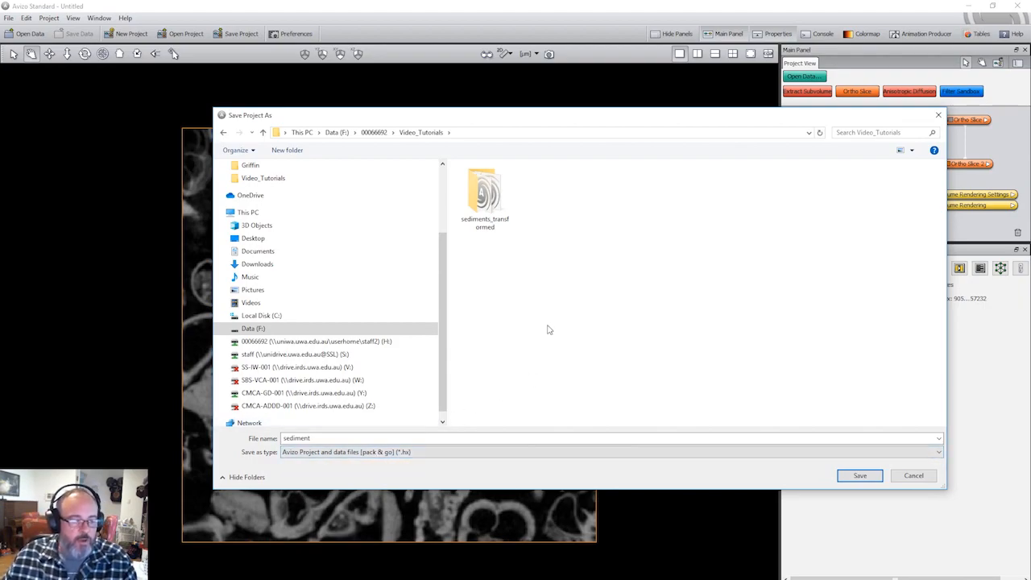
click(458, 453)
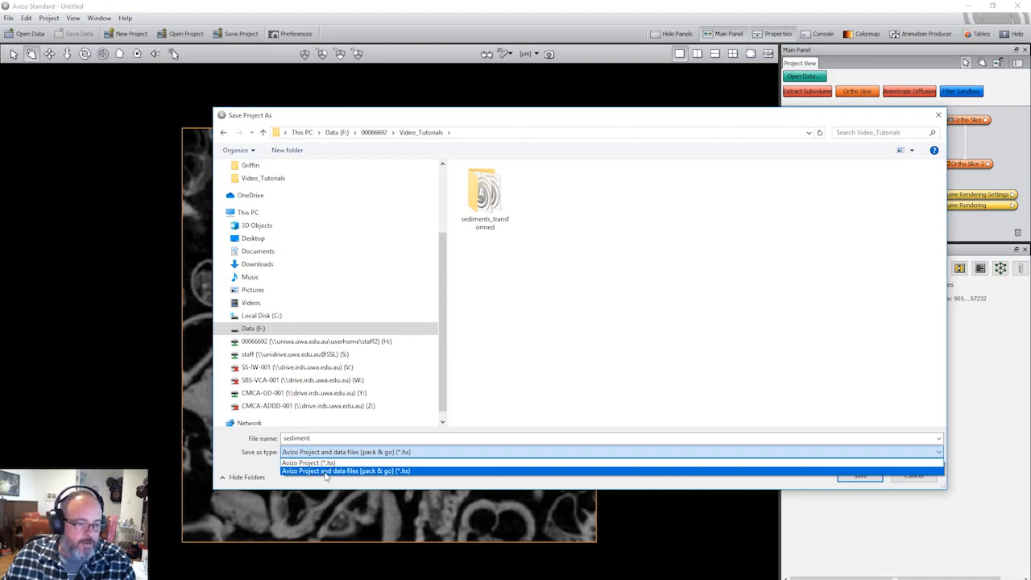
click(362, 473)
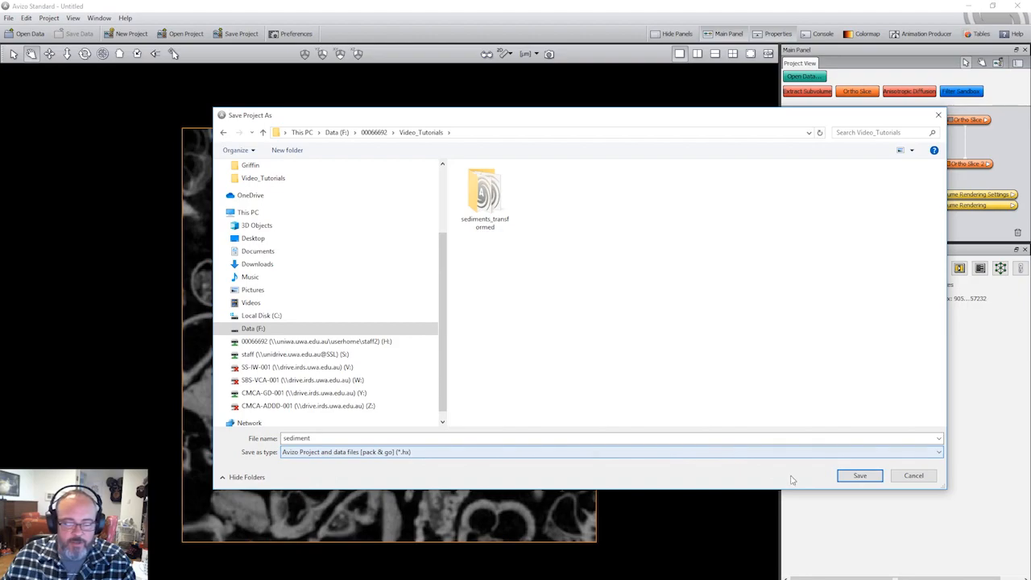
click(861, 476)
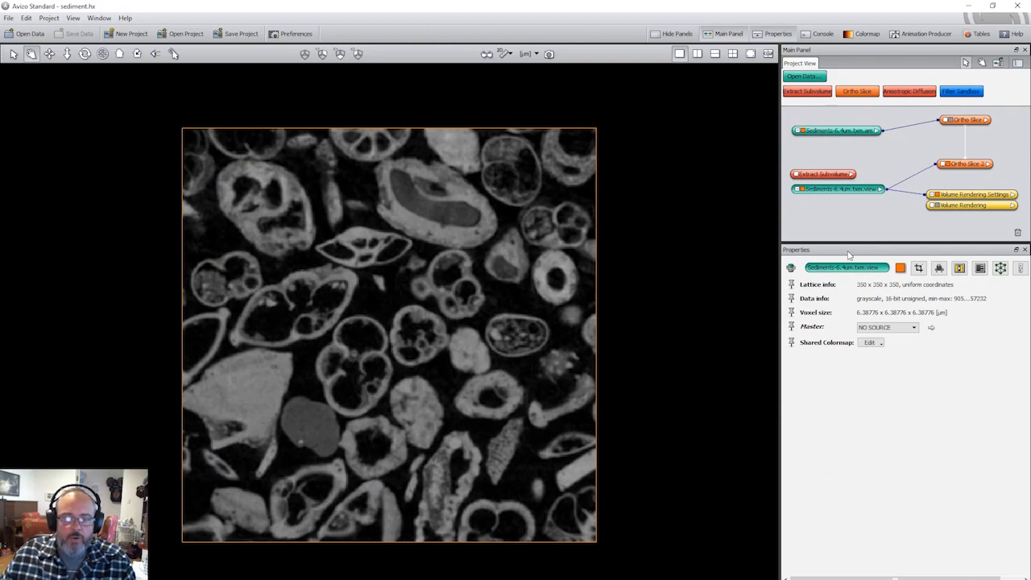
Tidy the project layout by nudging the extracted volume, Volume Rendering Settings and Extract Subvolume into closer alignment
click(843, 209)
click(842, 189)
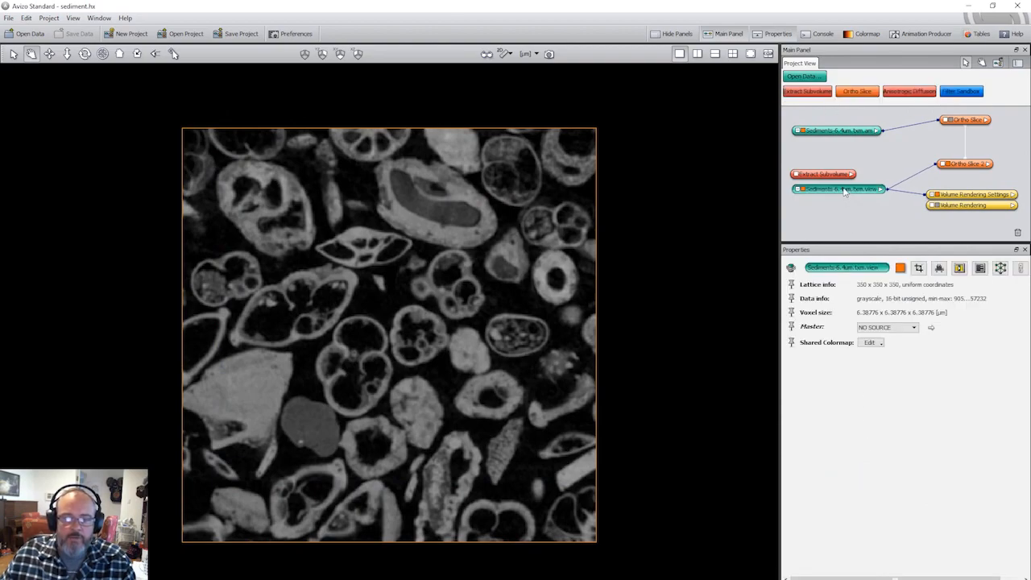
drag(842, 188, 843, 192)
drag(966, 197, 968, 193)
click(901, 216)
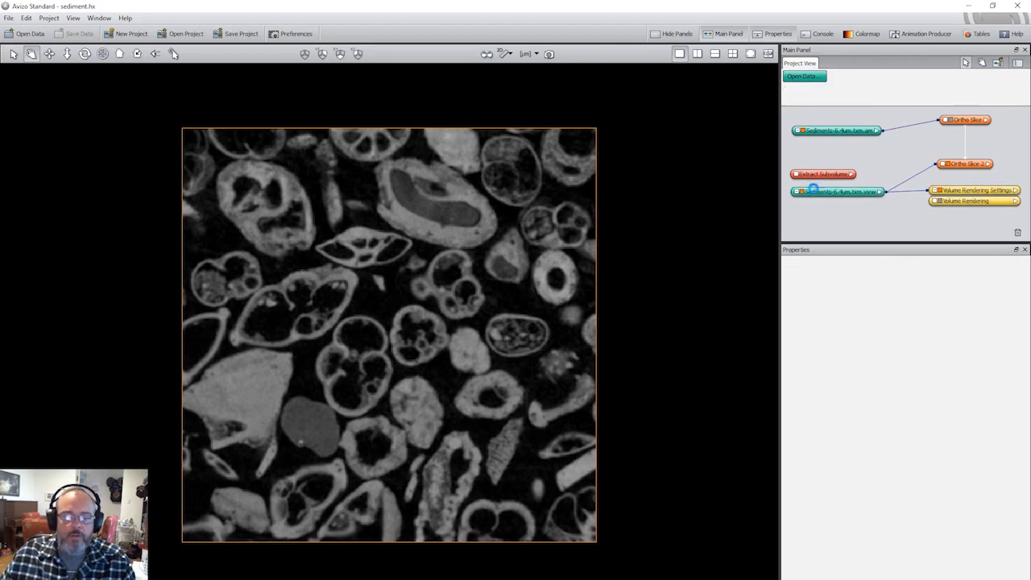
click(814, 191)
drag(818, 173, 820, 175)
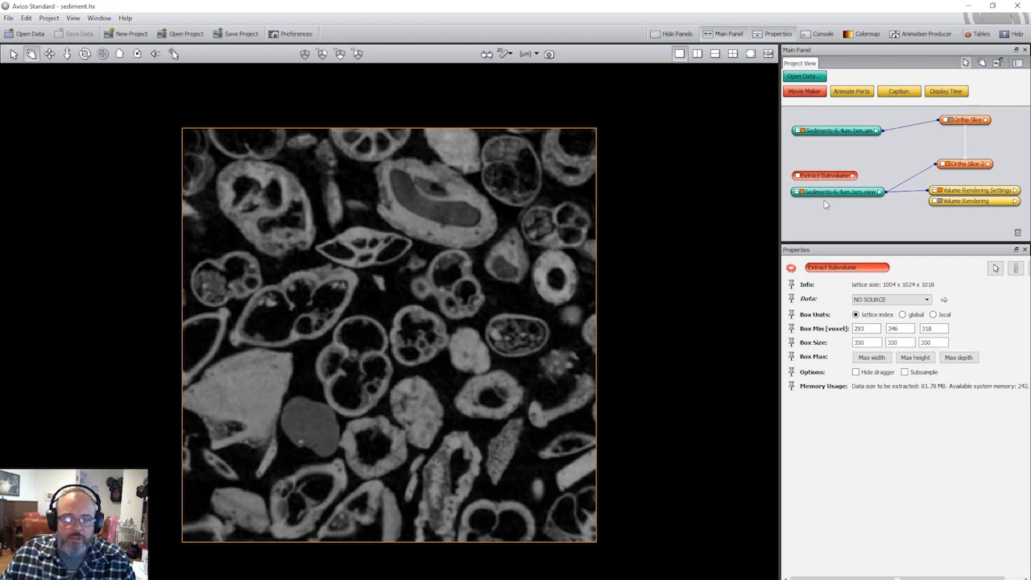
click(832, 227)
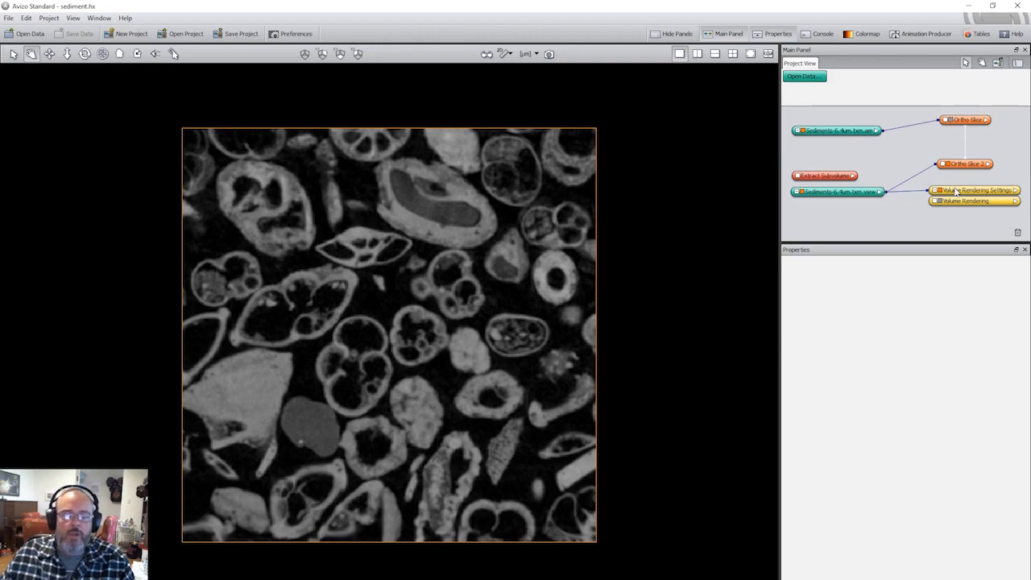
Check the properties of the Extract Subvolume module and the extracted volume, leaving the volume selected
click(851, 195)
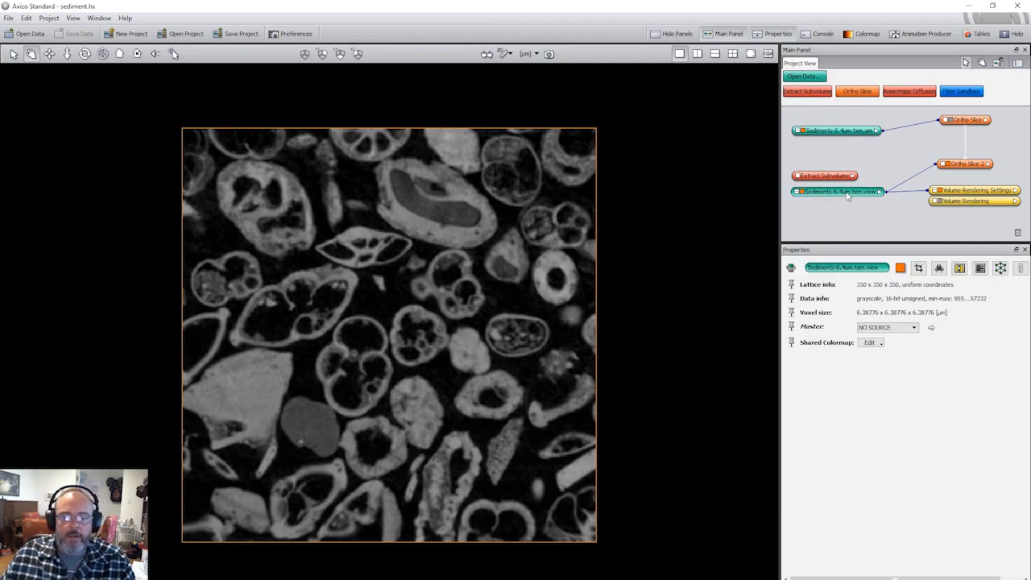
click(840, 177)
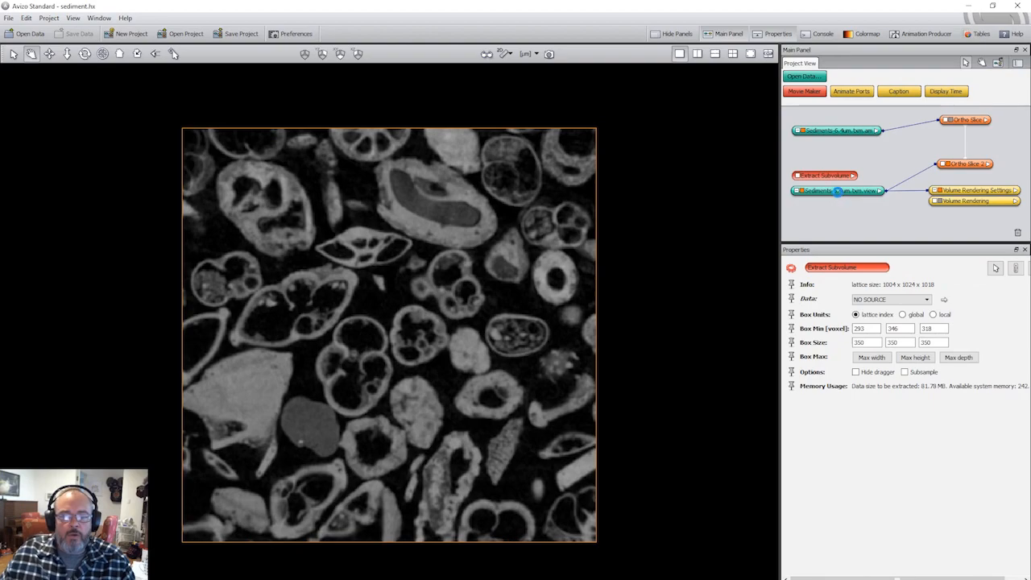
click(841, 194)
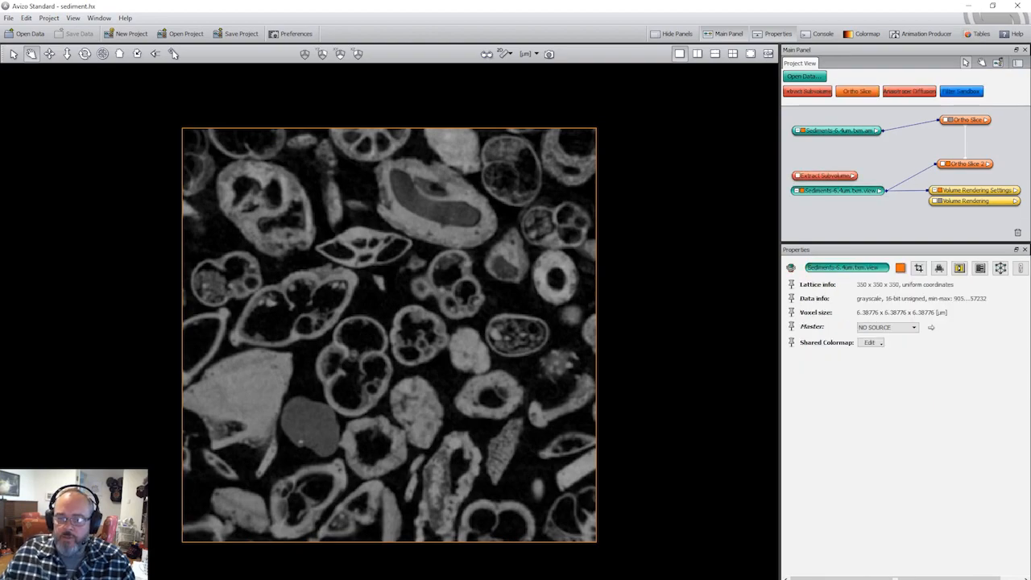